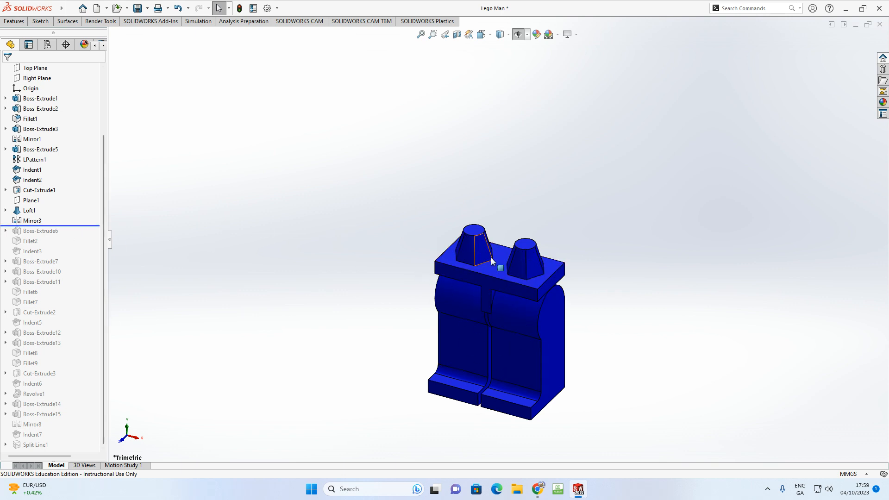
# Step: Roll the Lego Man feature history forward to just after Indent6 and examine the torso and arms from the front
pyautogui.click(94, 226)
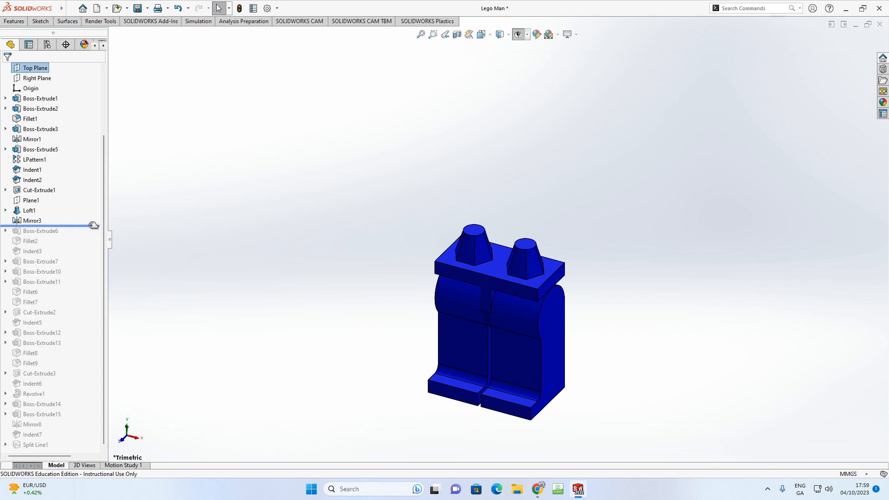
pyautogui.moveTo(91, 231); pyautogui.dragTo(77, 388)
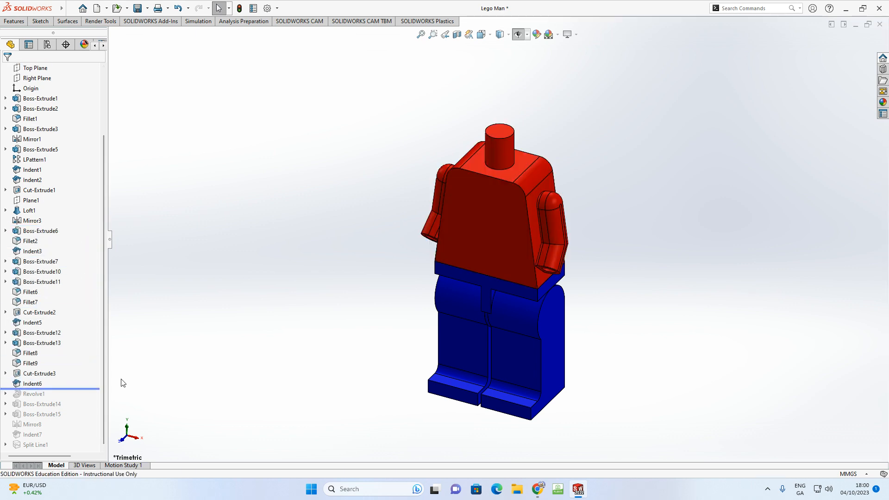
pyautogui.moveTo(438, 227); pyautogui.dragTo(465, 227, button='middle')
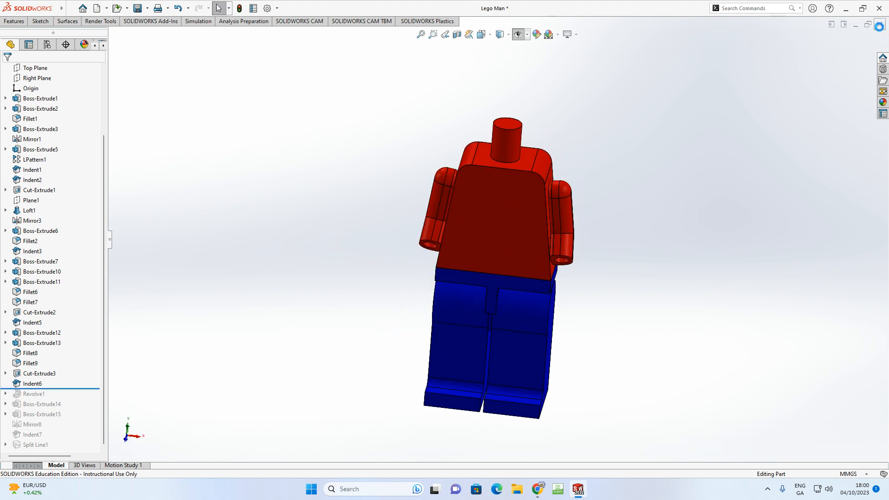
# Step: Close the Lego Man reference part to return to Master Copy Lego Man
pyautogui.click(880, 26)
pyautogui.click(440, 252)
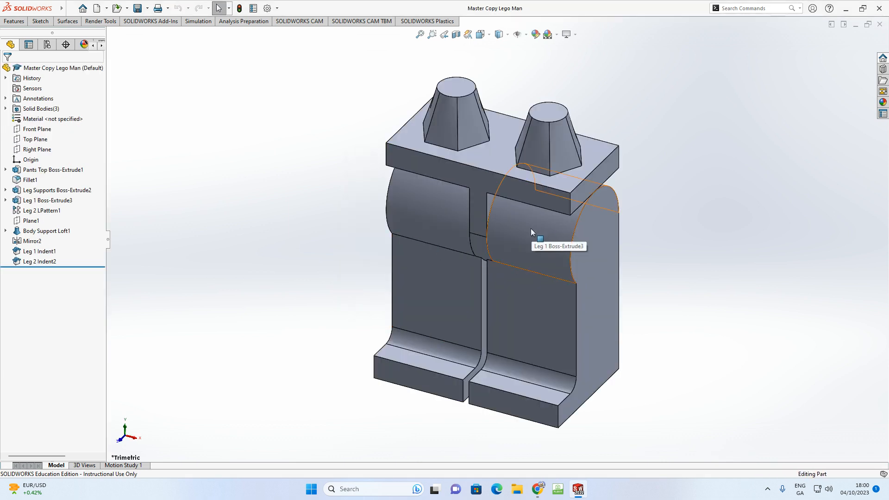
# Step: Start a new sketch on the Front Plane of the legs model
pyautogui.scroll(3, 534, 229)
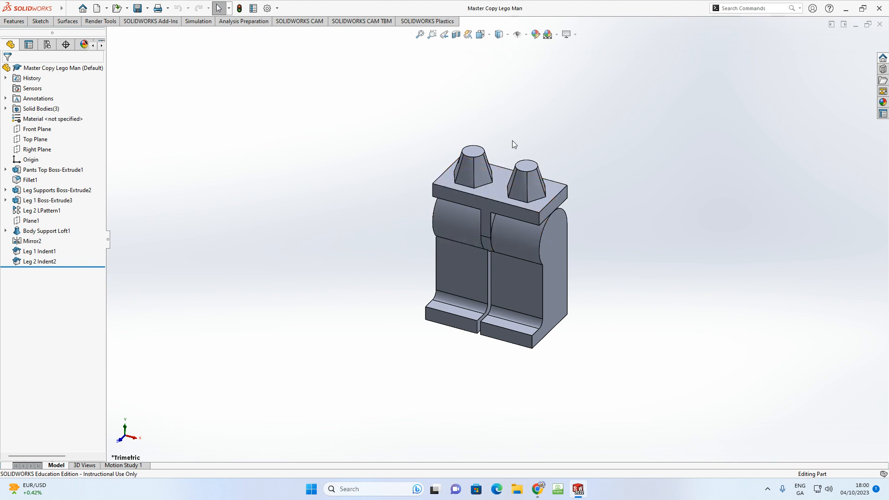
pyautogui.click(46, 129)
pyautogui.click(53, 115)
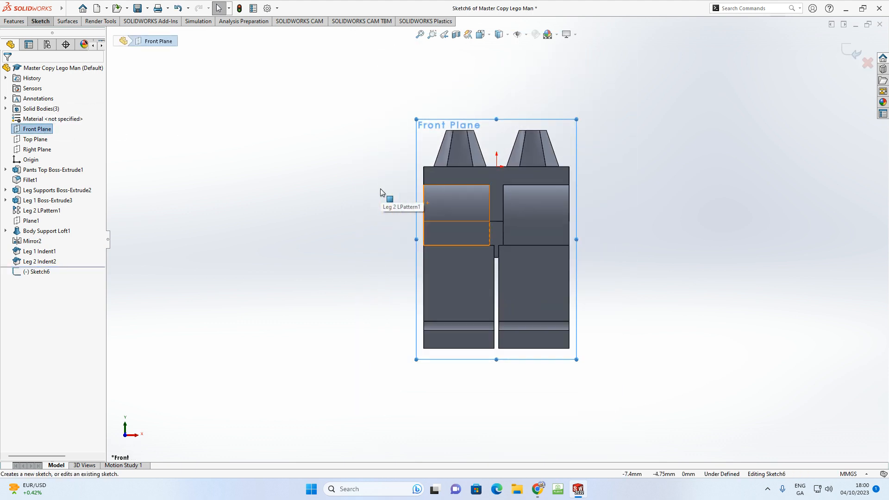
# Step: Sketch a vertical centerline about 16.3 mm long upward from the origin, above the top of the pants
pyautogui.scroll(2, 514, 104)
pyautogui.scroll(-1, 513, 88)
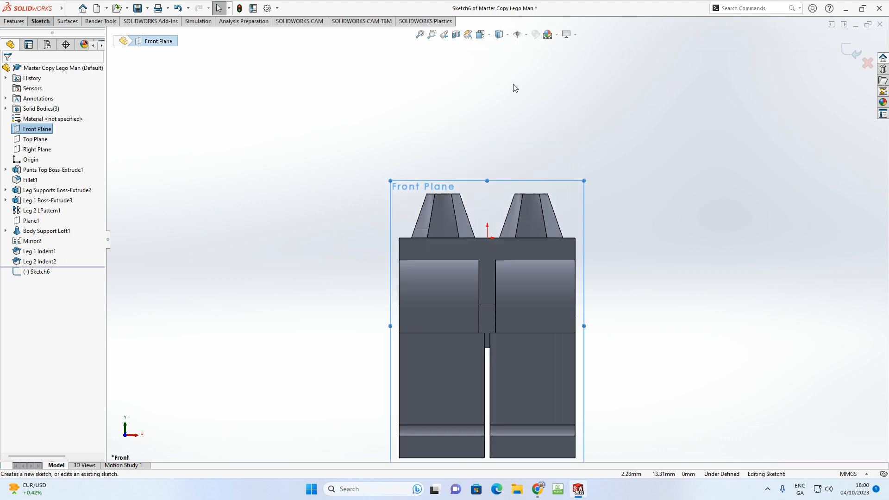
pyautogui.click(41, 22)
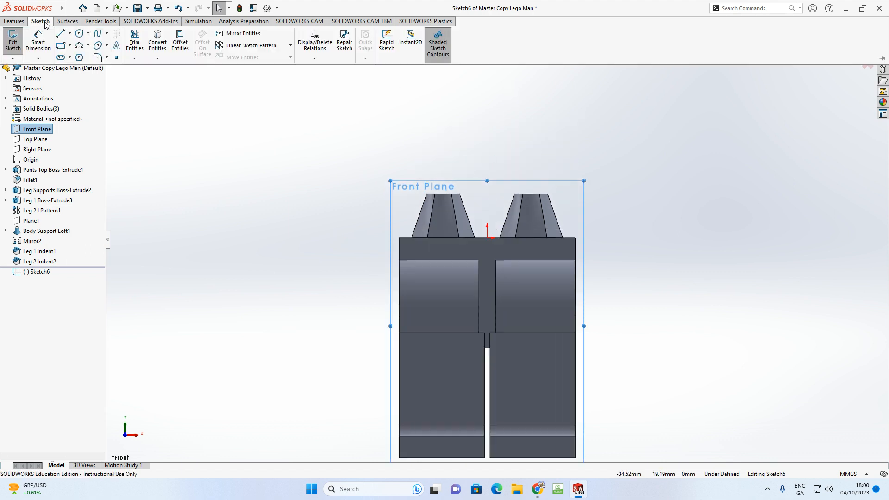
pyautogui.click(71, 35)
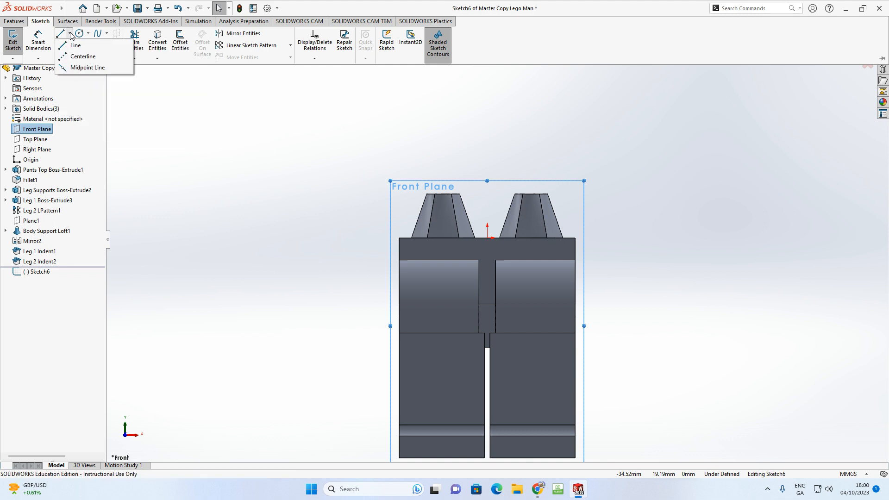
pyautogui.click(73, 56)
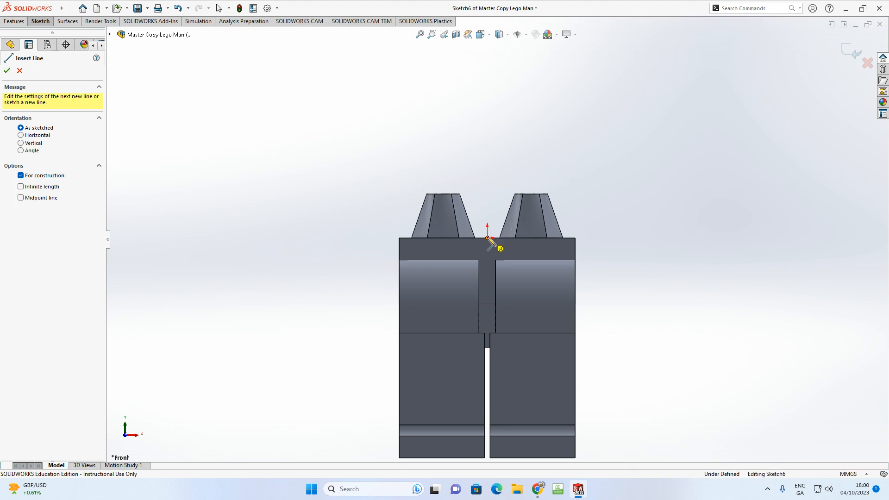
pyautogui.click(488, 238)
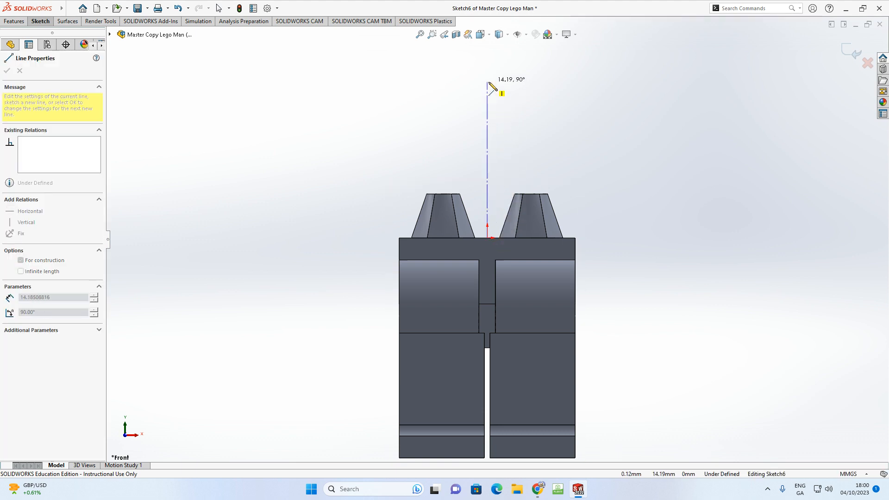
pyautogui.click(488, 58)
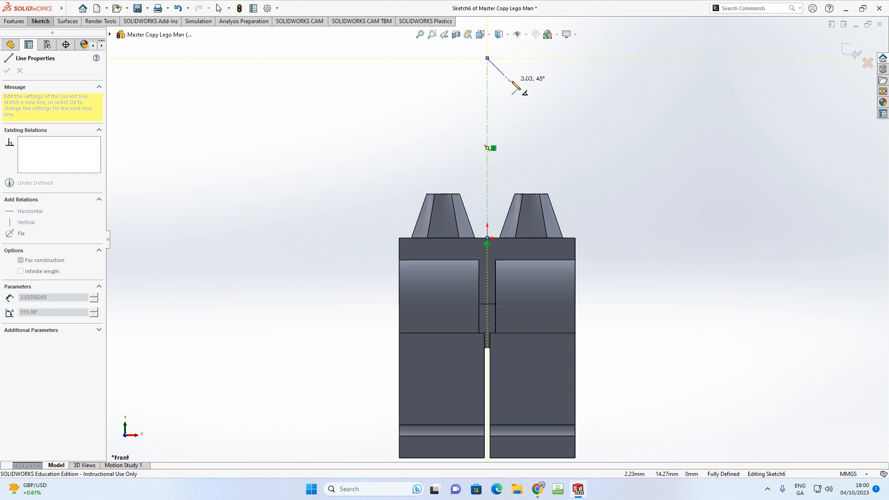
pyautogui.press('Escape')
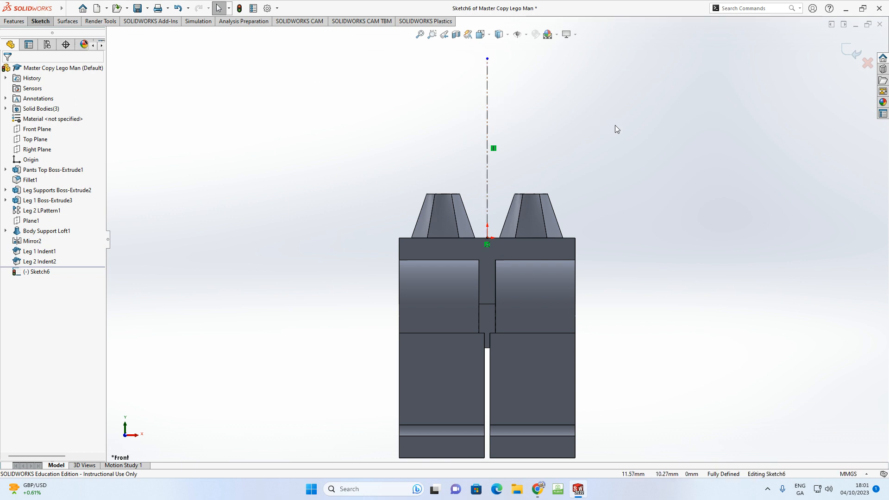
# Step: Dimension the vertical centerline's length and set it to 16 mm
pyautogui.click(41, 21)
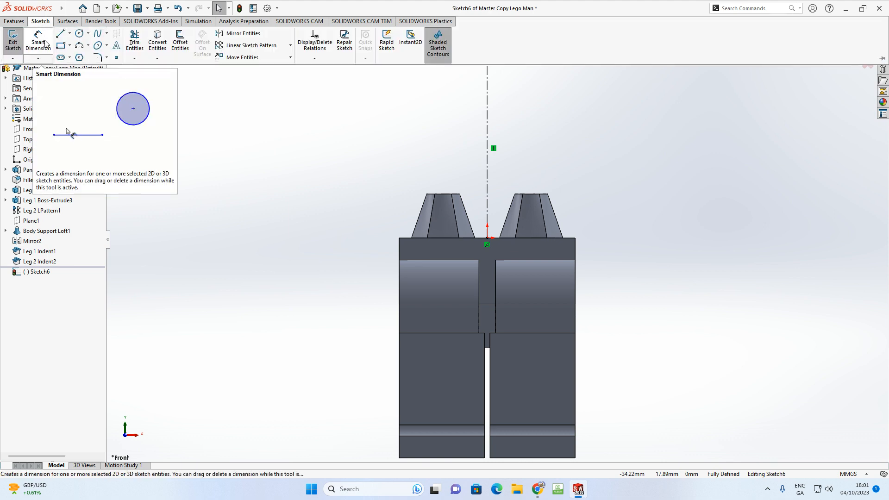
pyautogui.click(487, 114)
pyautogui.click(667, 151)
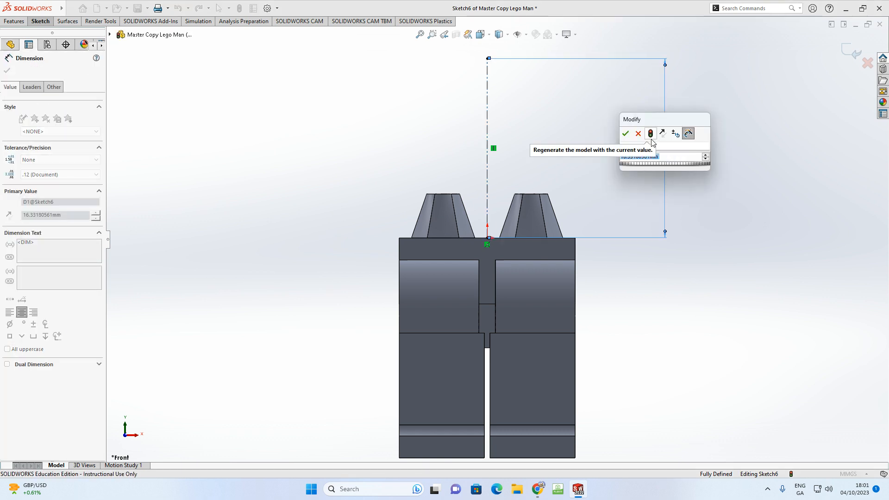
pyautogui.write('16')
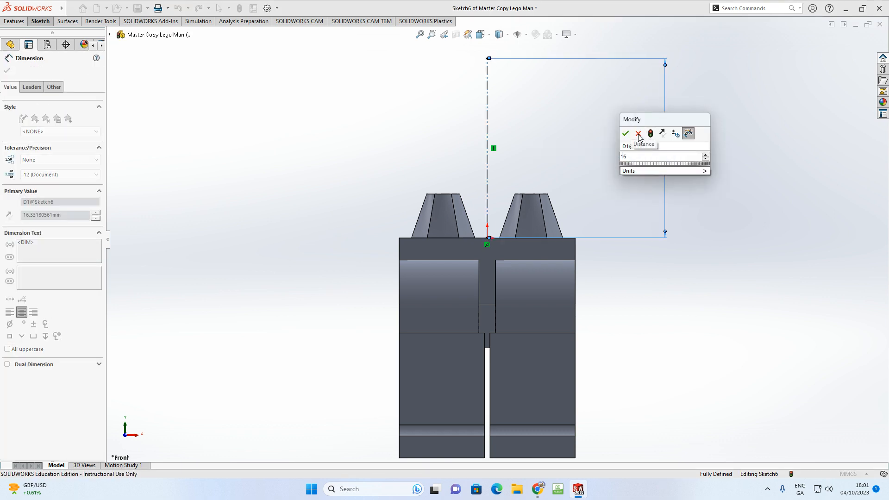
pyautogui.press('Return')
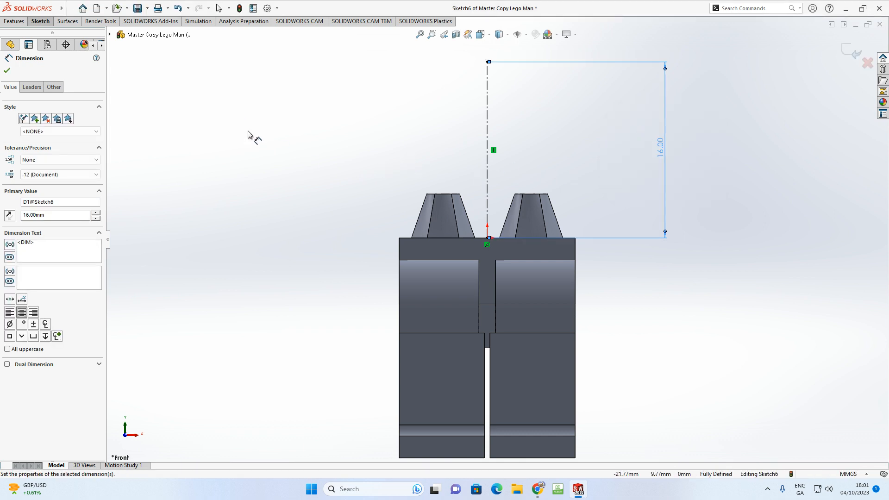
pyautogui.press('Escape')
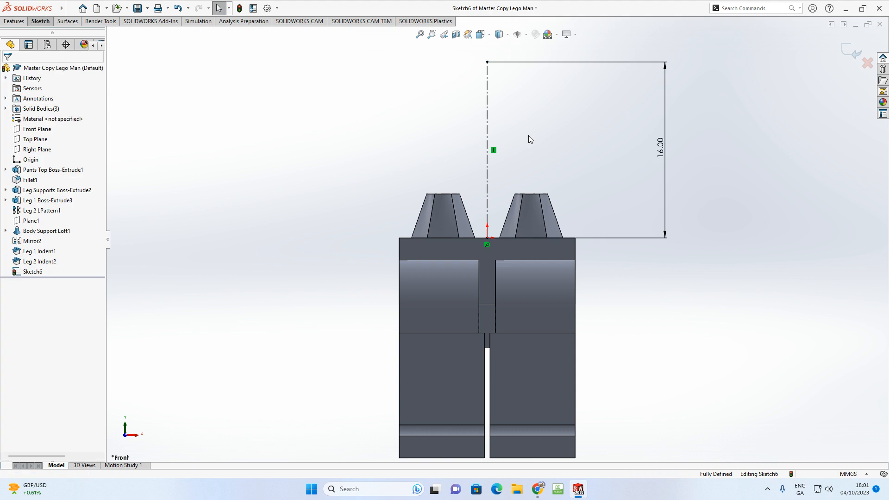
# Step: Sketch the half-torso outline with lines from the origin to the pants' right corner, inward up to the centerline's top height, and across to its upper endpoint
pyautogui.click(43, 23)
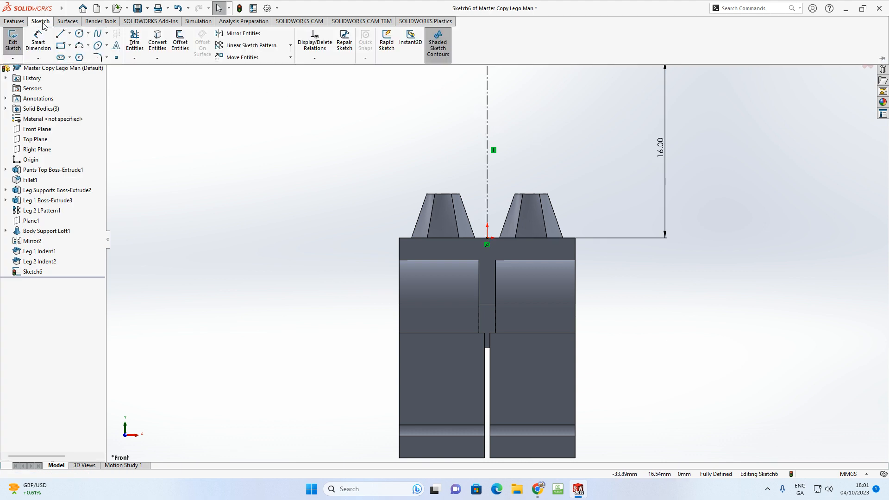
pyautogui.click(71, 34)
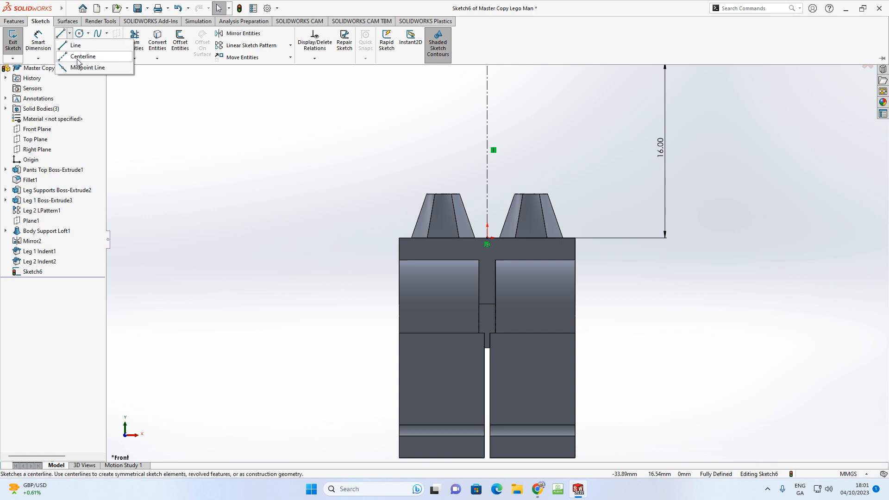
pyautogui.click(76, 46)
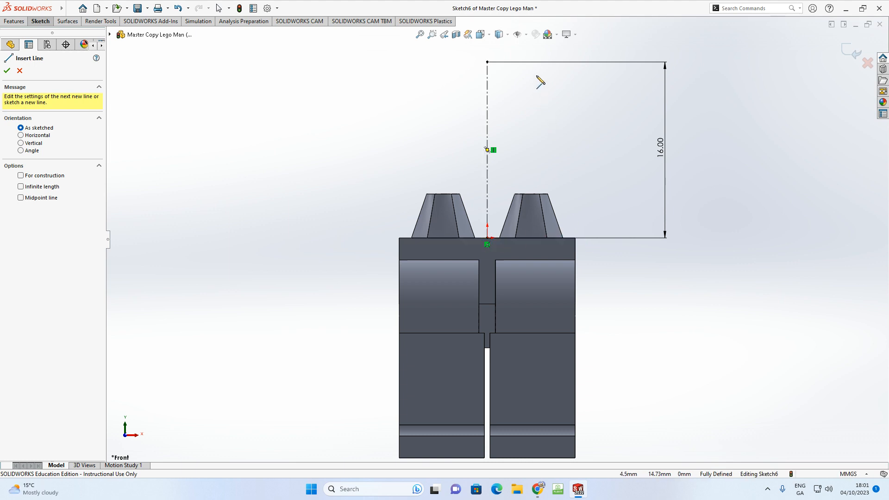
pyautogui.click(487, 238)
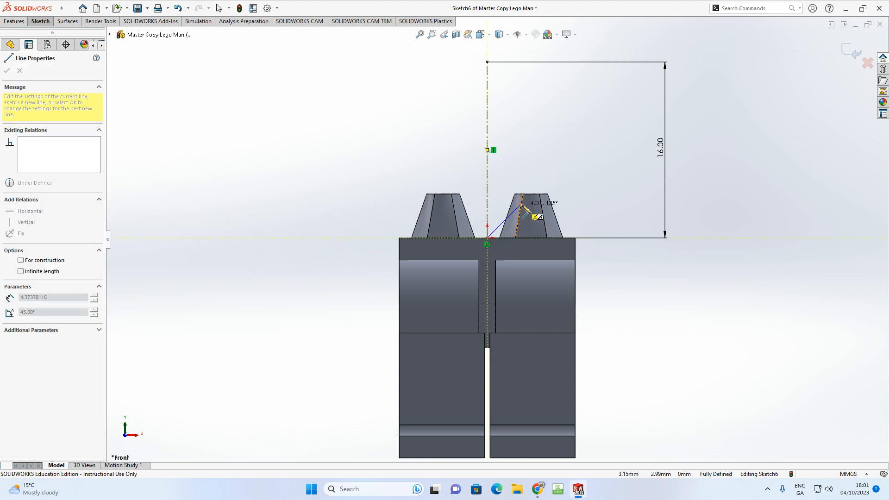
pyautogui.click(576, 238)
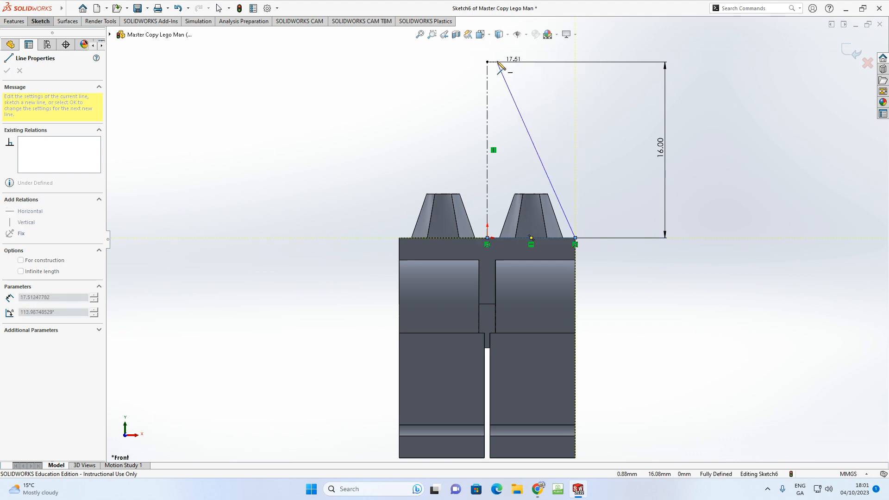
pyautogui.click(542, 61)
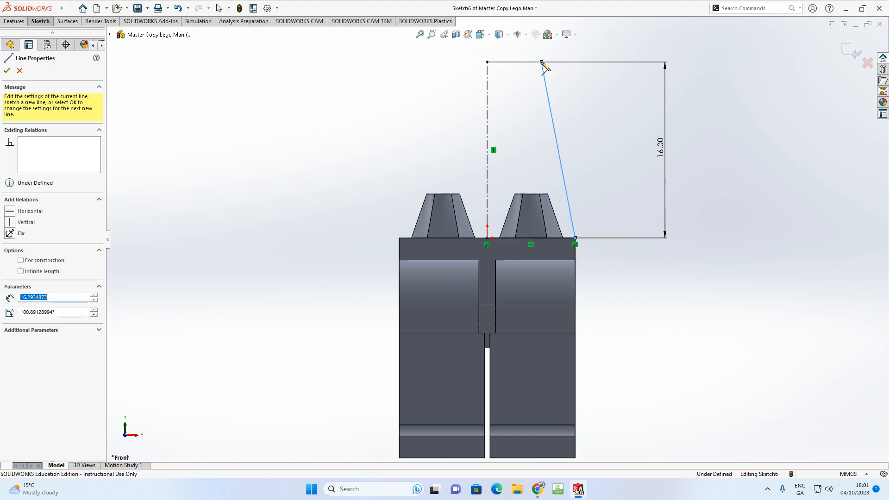
pyautogui.click(488, 62)
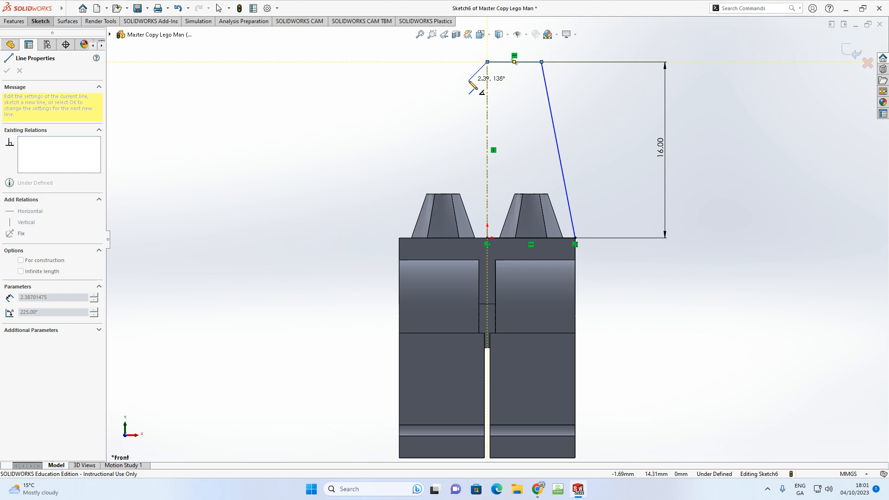
pyautogui.press('Escape')
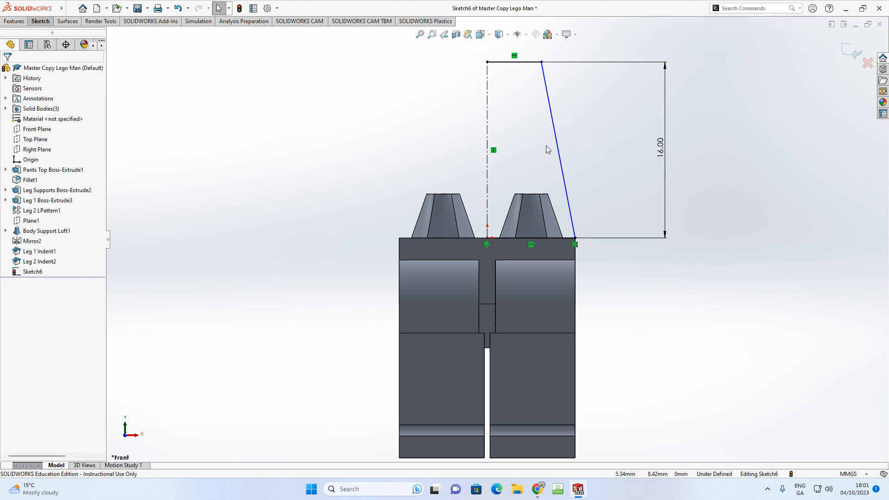
# Step: Dimension the angle between the half-torso's slanted side and its base line and set it to 82.5 degrees
pyautogui.click(41, 21)
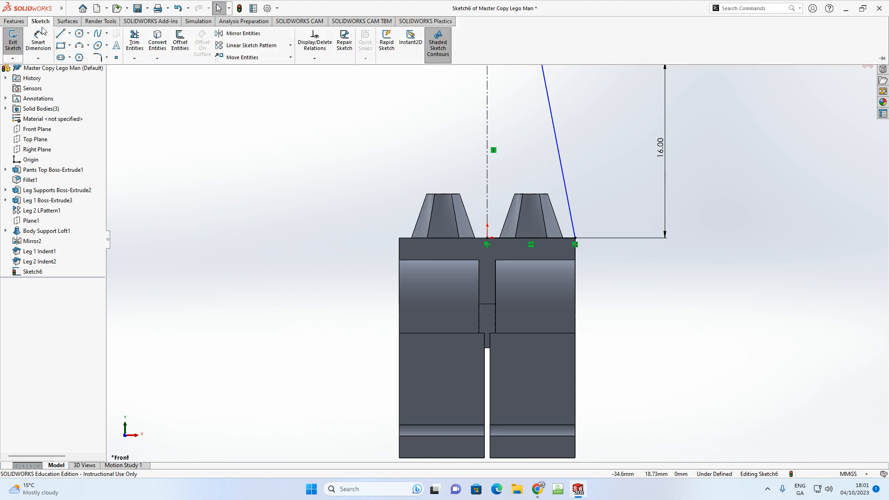
pyautogui.click(14, 37)
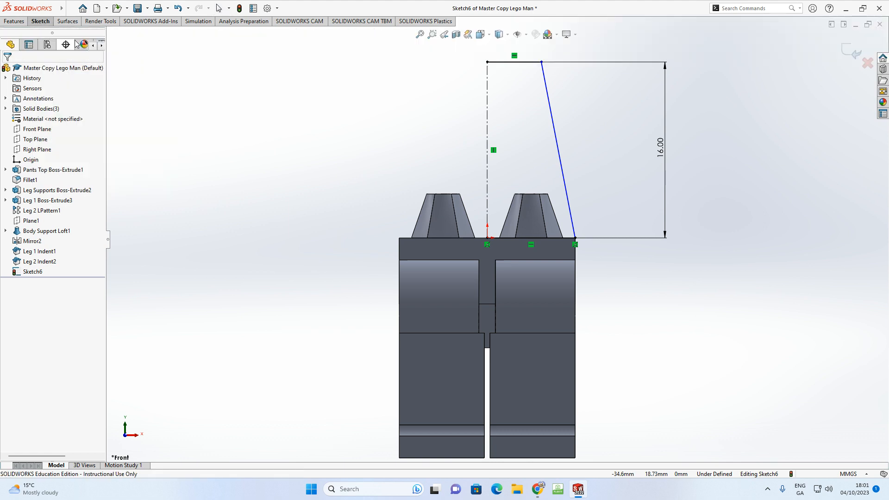
pyautogui.click(569, 216)
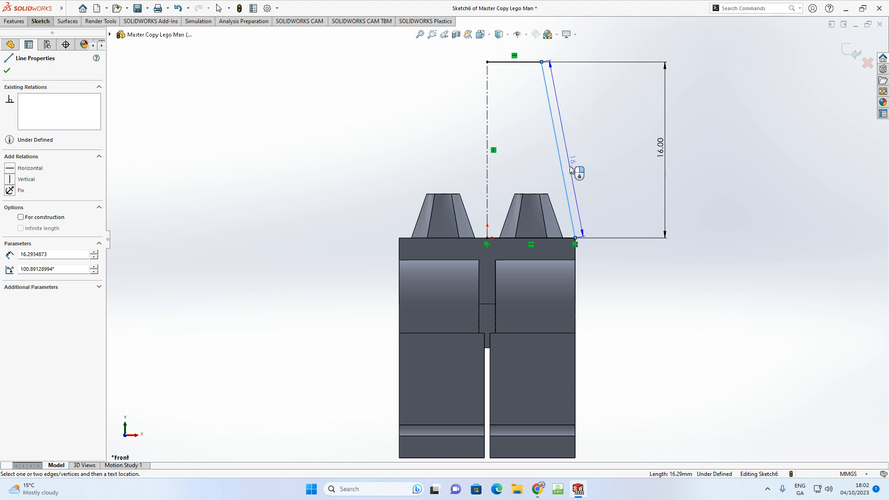
pyautogui.click(549, 238)
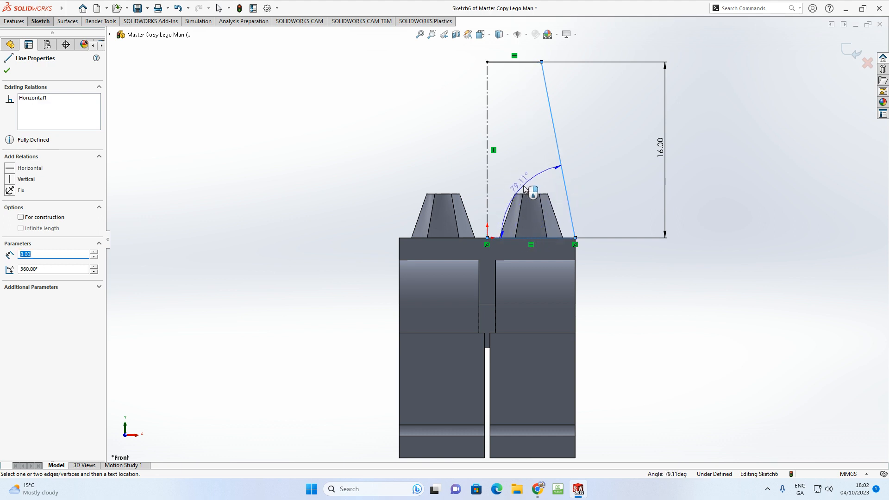
pyautogui.press('Escape')
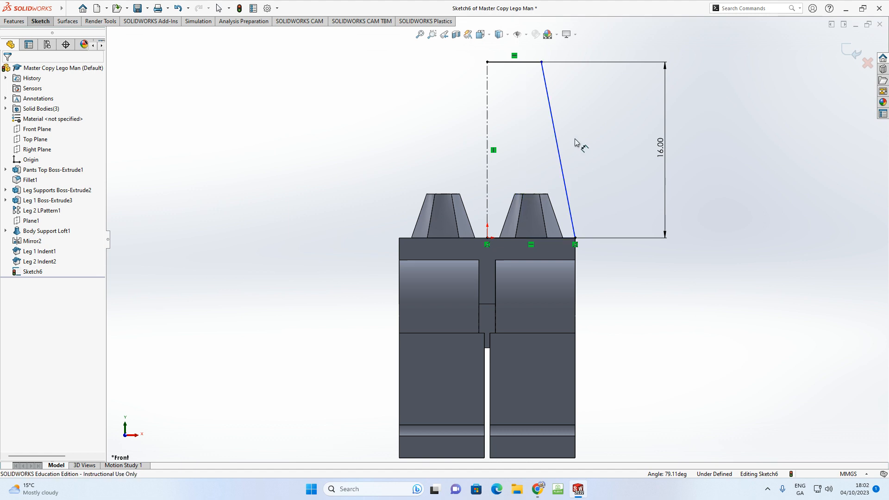
pyautogui.click(569, 188)
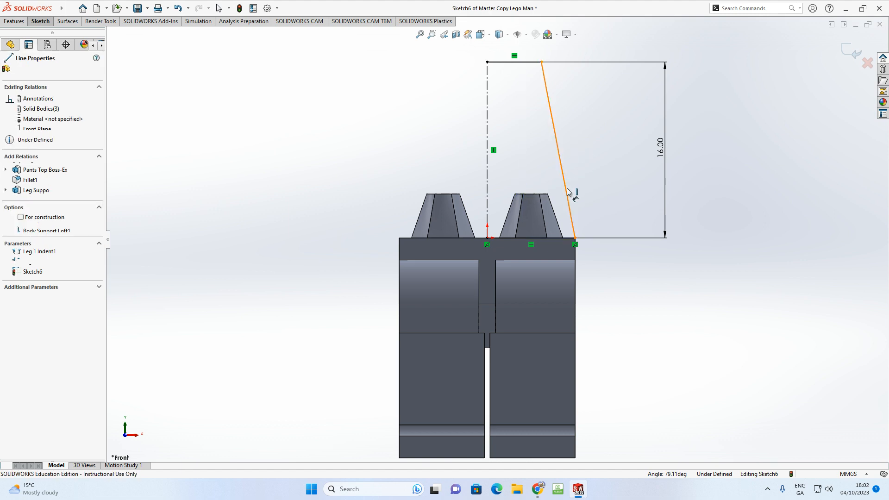
pyautogui.click(535, 238)
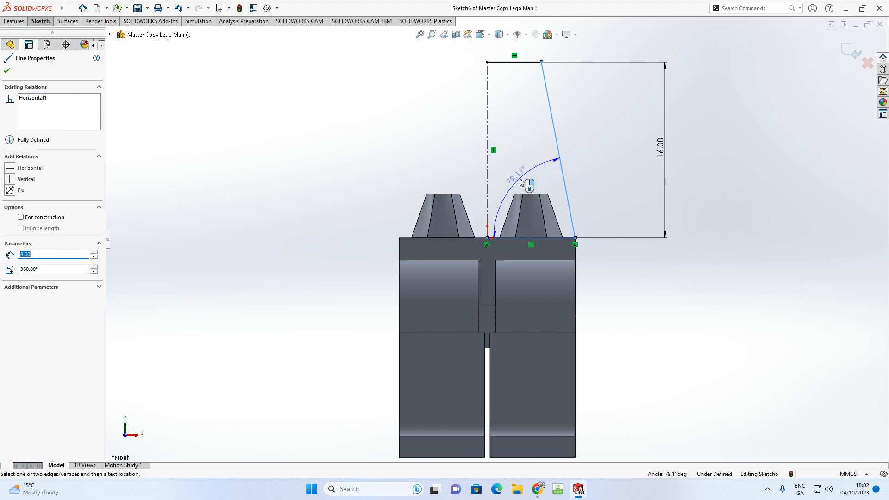
pyautogui.click(522, 182)
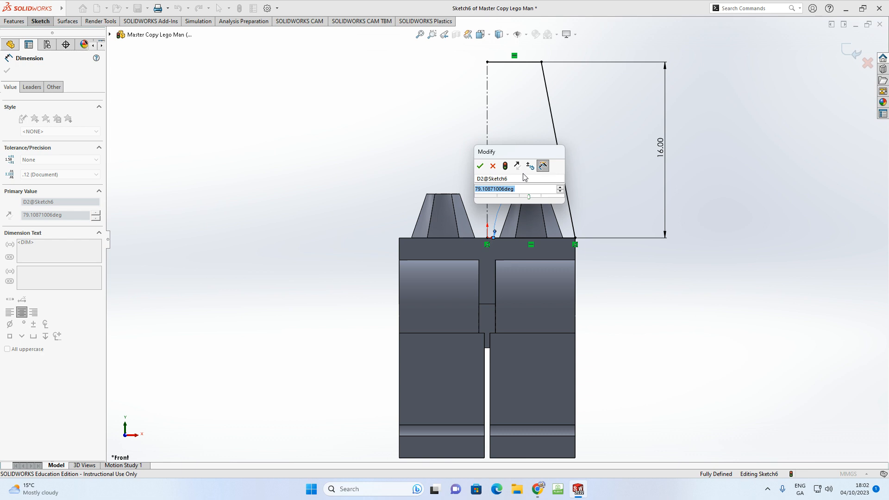
pyautogui.write('82.5')
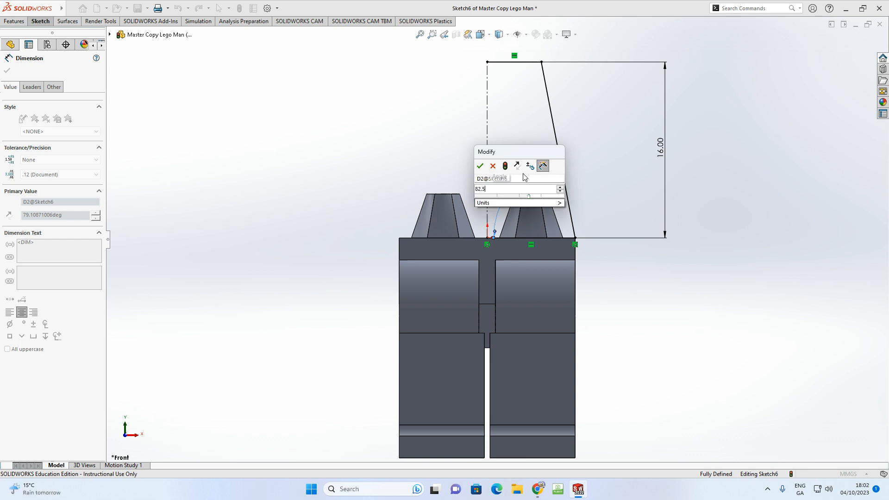
pyautogui.press('Return')
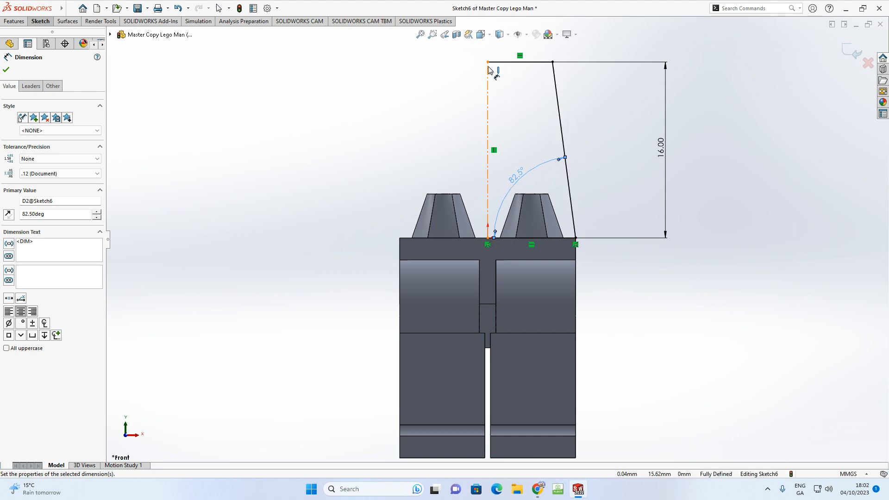
# Step: Mirror the half-torso's top, slanted and bottom lines about the vertical centerline to complete the torso profile
pyautogui.click(39, 21)
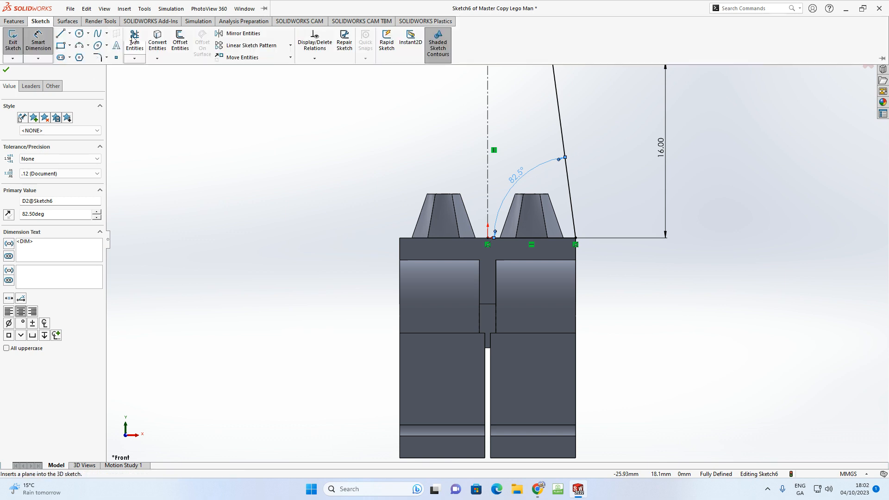
pyautogui.click(243, 33)
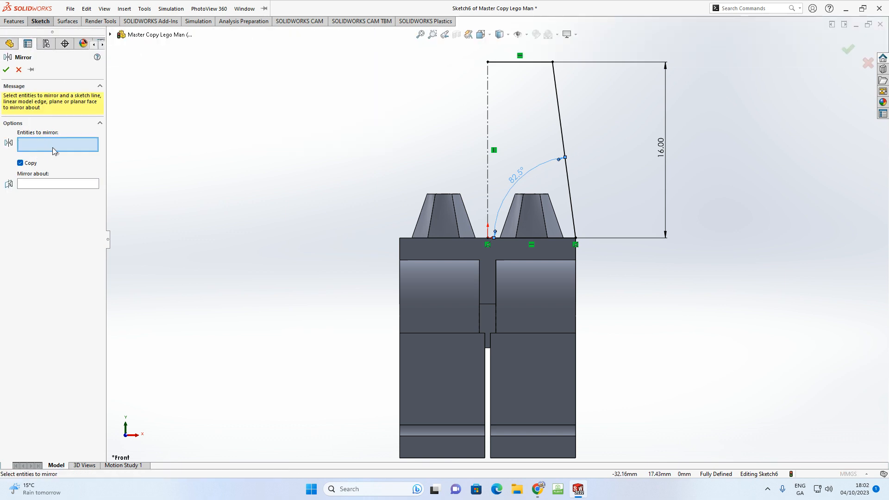
pyautogui.click(511, 62)
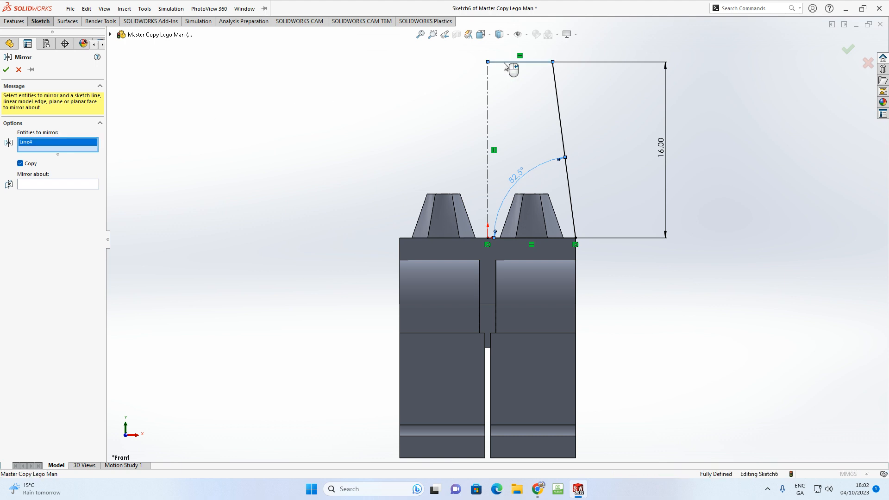
pyautogui.click(559, 102)
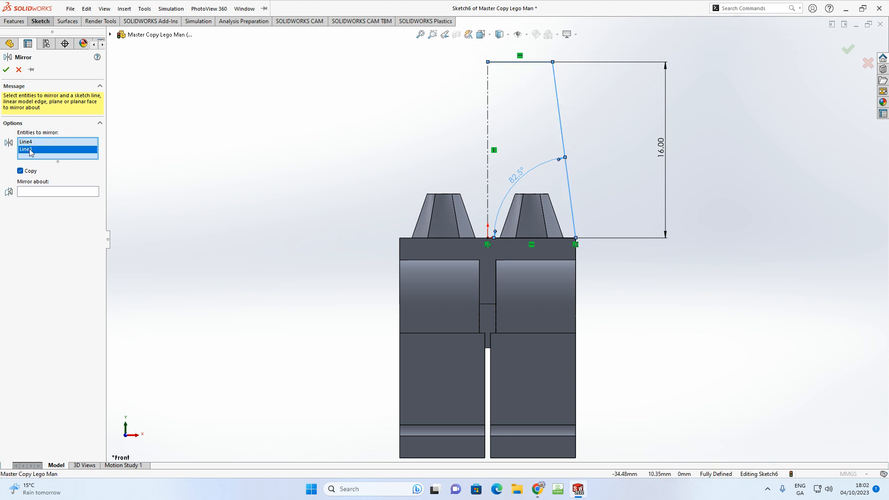
pyautogui.click(527, 237)
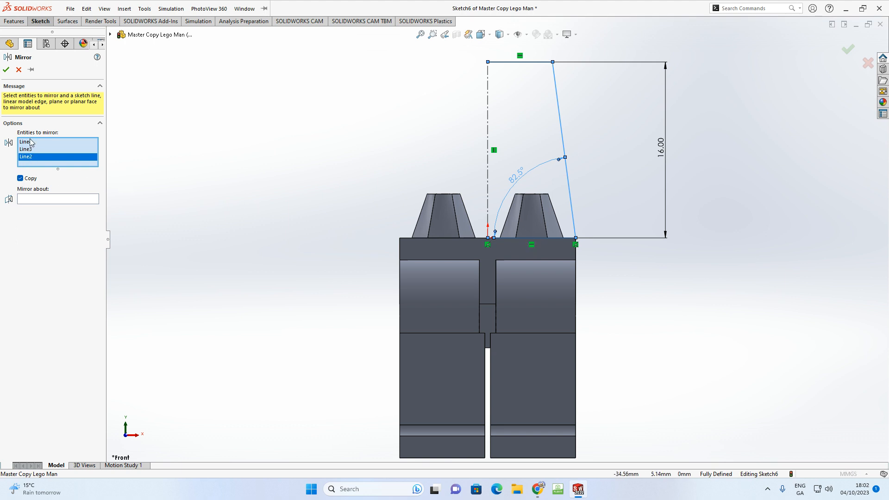
pyautogui.click(42, 203)
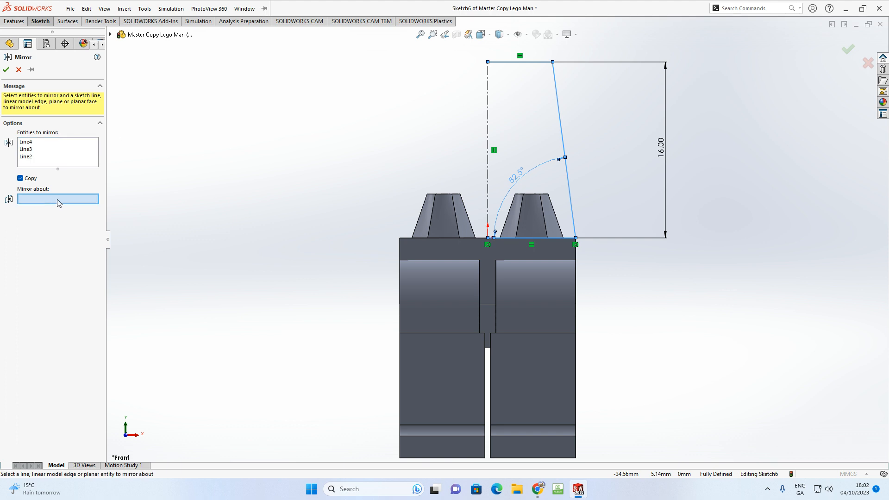
pyautogui.click(489, 120)
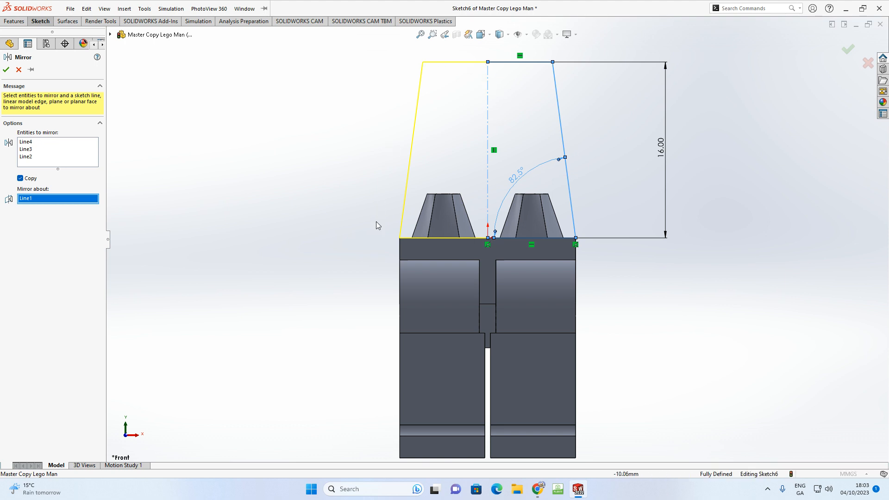
pyautogui.click(7, 70)
# Step: Set up an Extruded Boss of the full torso profile with a blind depth of 8 mm
pyautogui.moveTo(213, 158); pyautogui.dragTo(285, 213, button='middle')
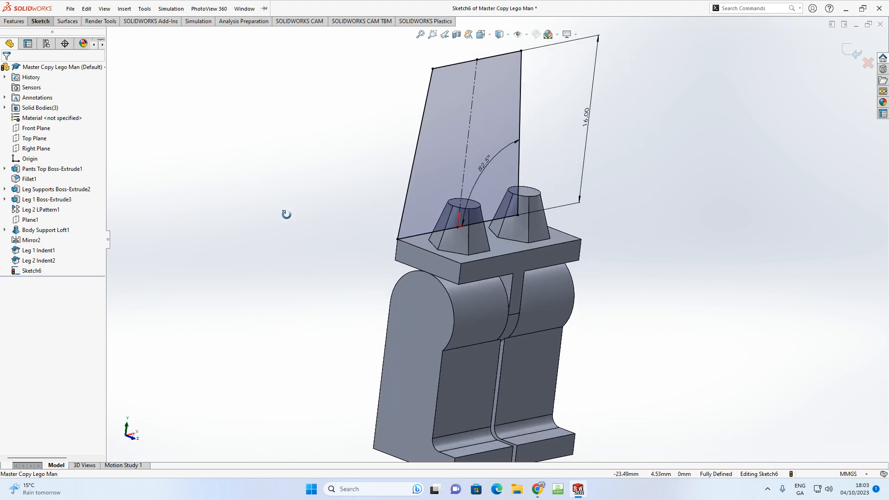
pyautogui.moveTo(286, 214)
pyautogui.mouseDown(button='middle')
pyautogui.moveTo(273, 213)
pyautogui.moveTo(291, 230)
pyautogui.mouseUp(button='middle')
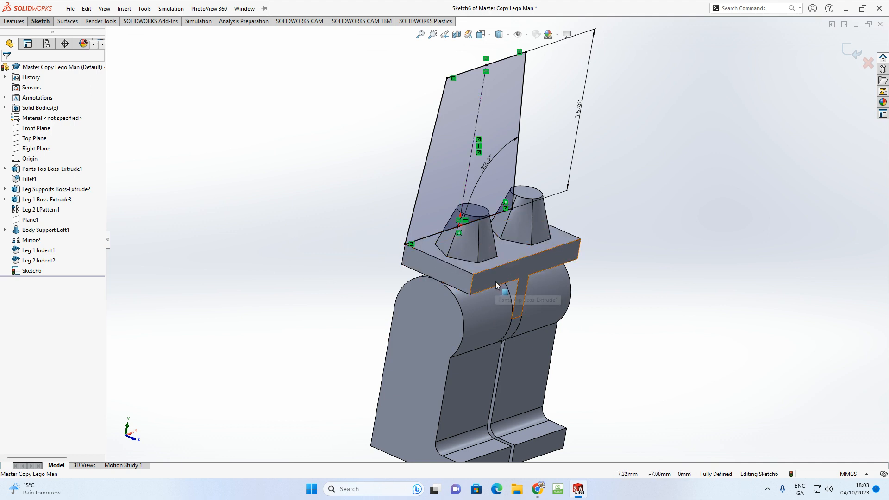
pyautogui.click(14, 22)
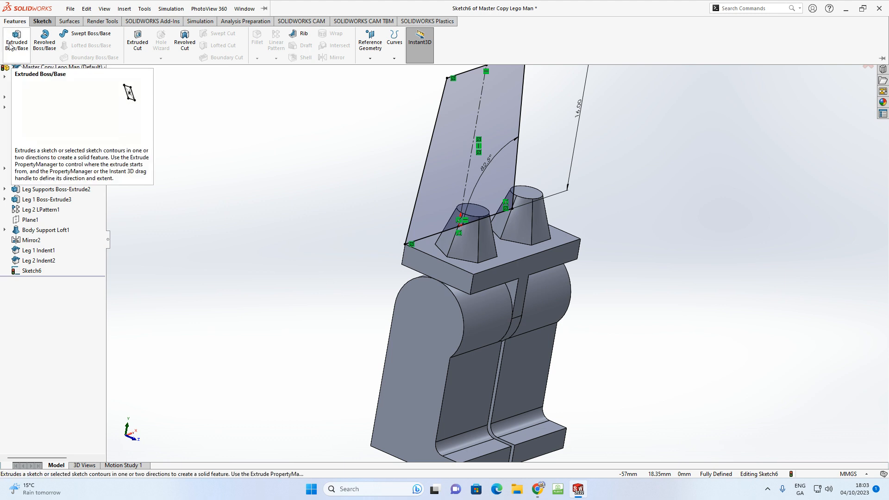
pyautogui.click(16, 40)
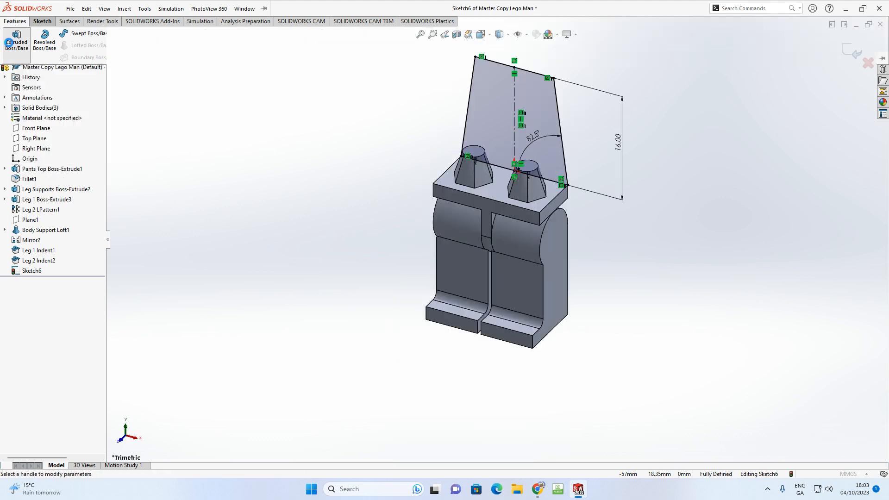
pyautogui.moveTo(278, 123); pyautogui.dragTo(222, 99, button='middle')
pyautogui.scroll(-5, 463, 199)
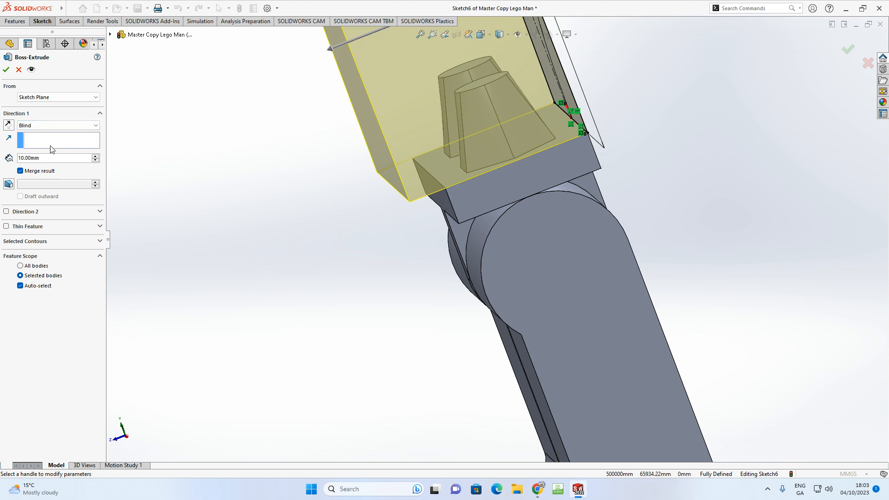
pyautogui.doubleClick(28, 158)
pyautogui.write('8')
pyautogui.press('Return')
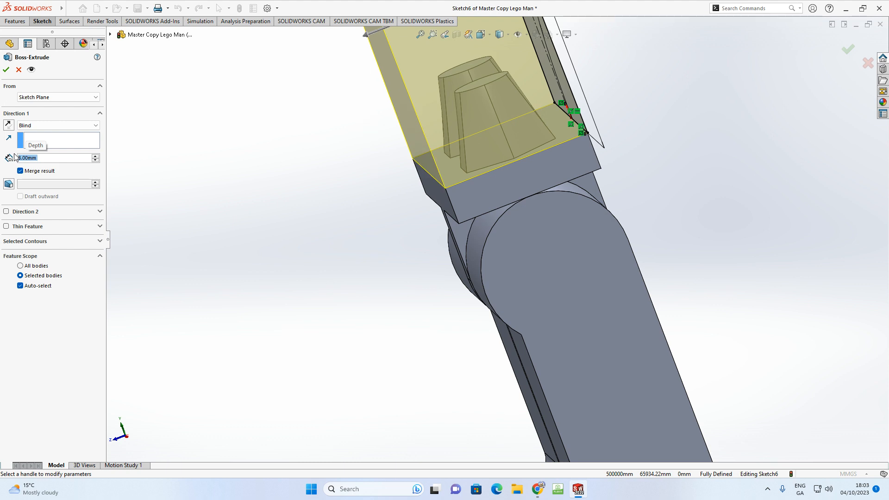
# Step: Disable Merge result for the torso extrusion and create it as a separate body
pyautogui.moveTo(288, 177); pyautogui.dragTo(349, 154, button='middle')
pyautogui.scroll(5, 356, 154)
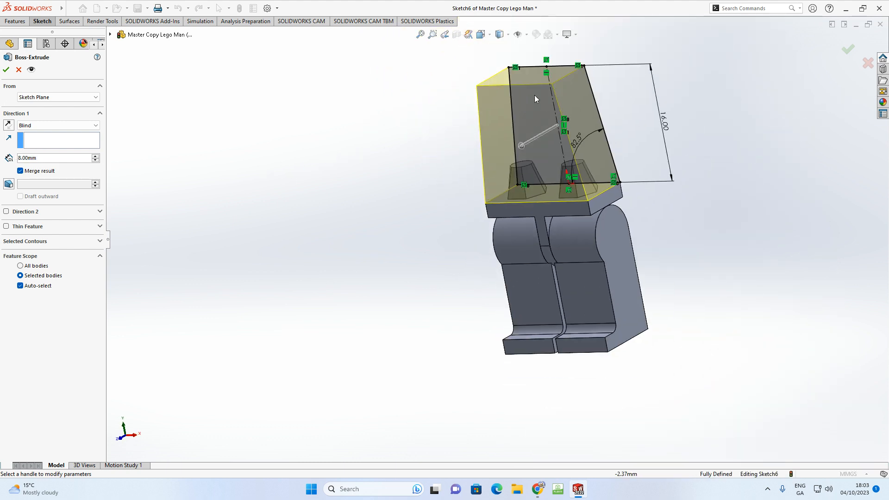
pyautogui.scroll(-2, 684, 129)
pyautogui.moveTo(648, 176)
pyautogui.mouseDown(button='middle')
pyautogui.moveTo(625, 169)
pyautogui.moveTo(641, 216)
pyautogui.moveTo(700, 210)
pyautogui.mouseUp(button='middle')
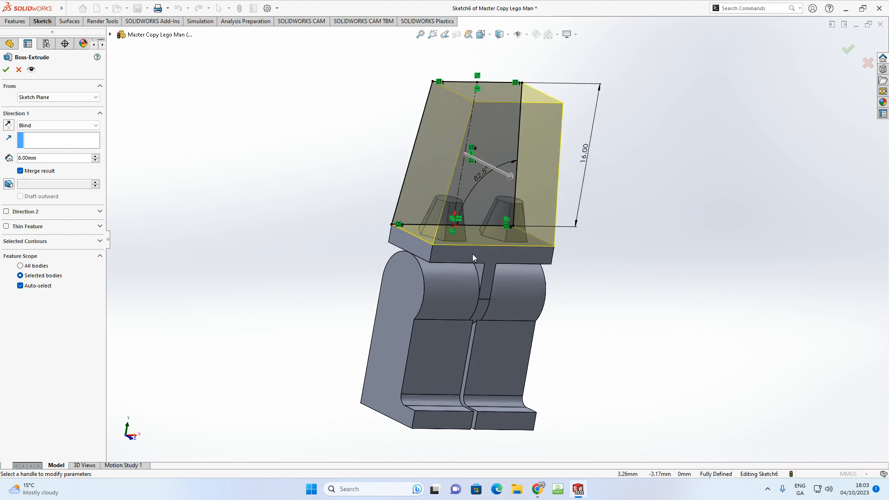
pyautogui.click(20, 172)
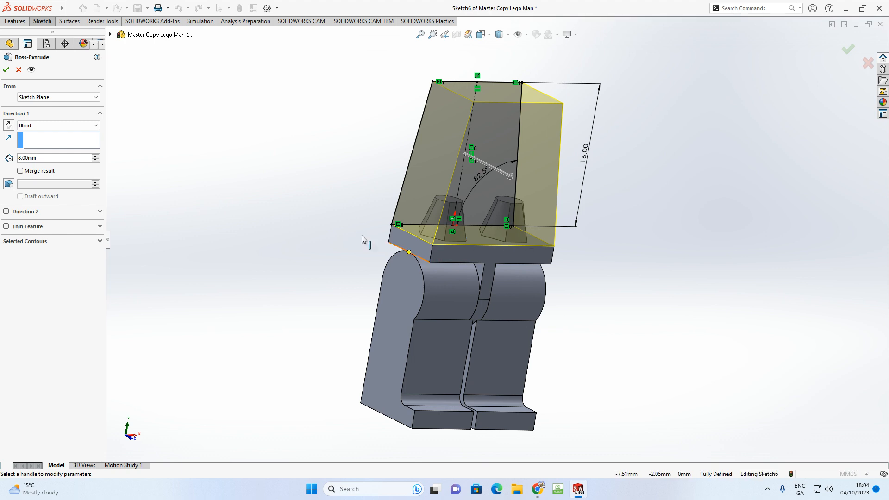
pyautogui.click(6, 70)
pyautogui.click(324, 172)
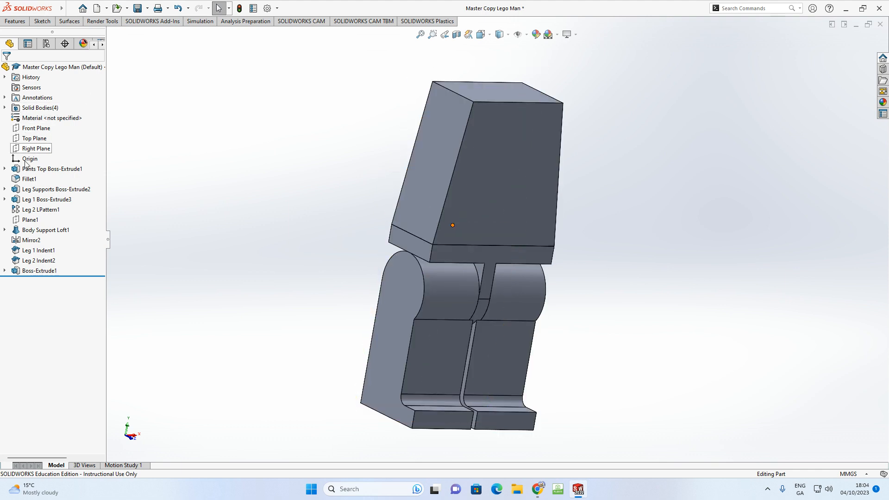
# Step: Edit the torso extrusion and enable Merge result so it joins the pants top
pyautogui.click(37, 271)
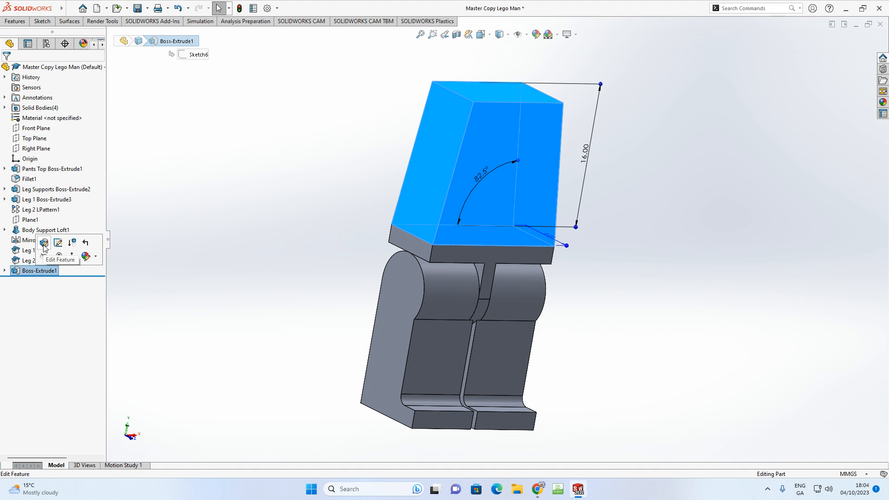
pyautogui.click(44, 243)
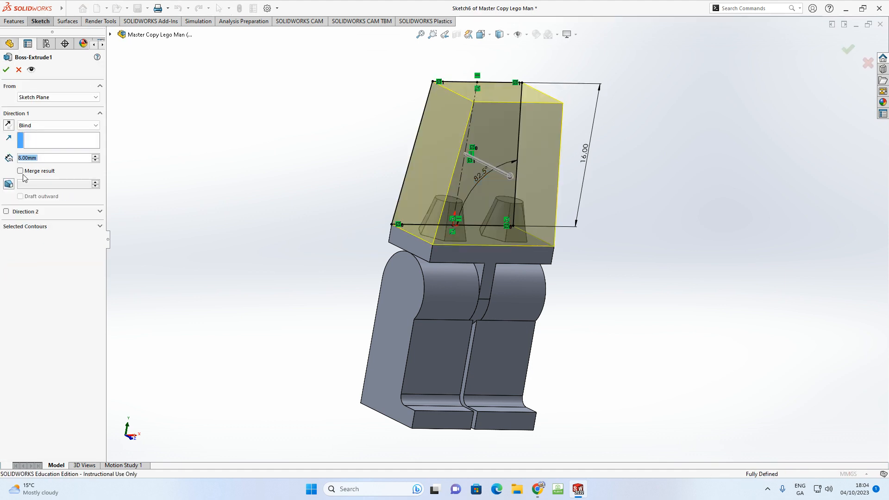
pyautogui.click(20, 171)
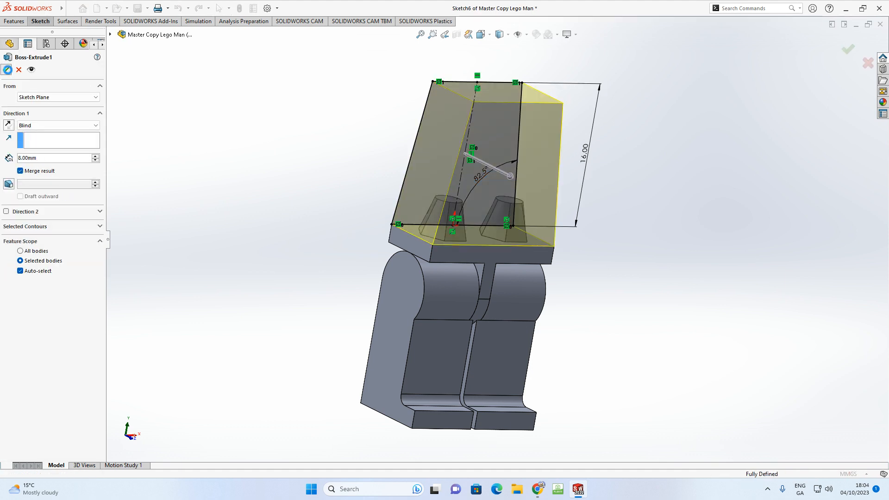
pyautogui.click(6, 69)
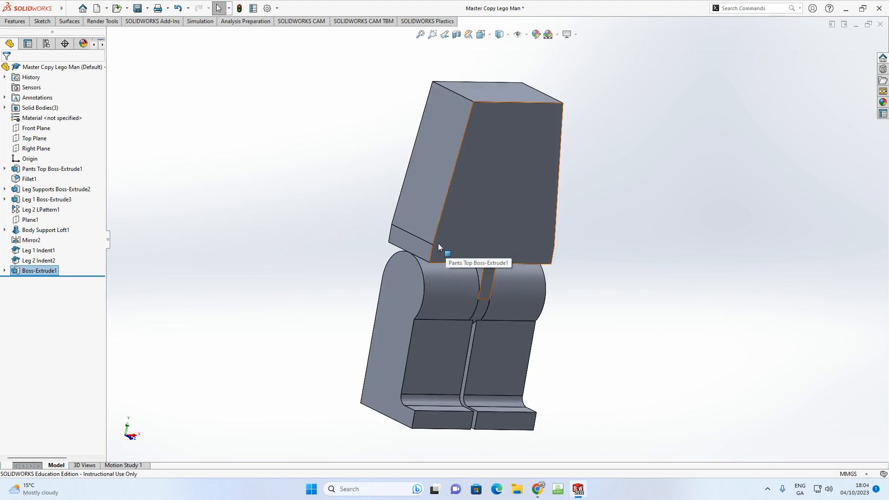
# Step: Edit the torso extrusion again and disable Merge result so the torso is separate from the pants
pyautogui.click(69, 273)
pyautogui.click(69, 272)
pyautogui.click(54, 249)
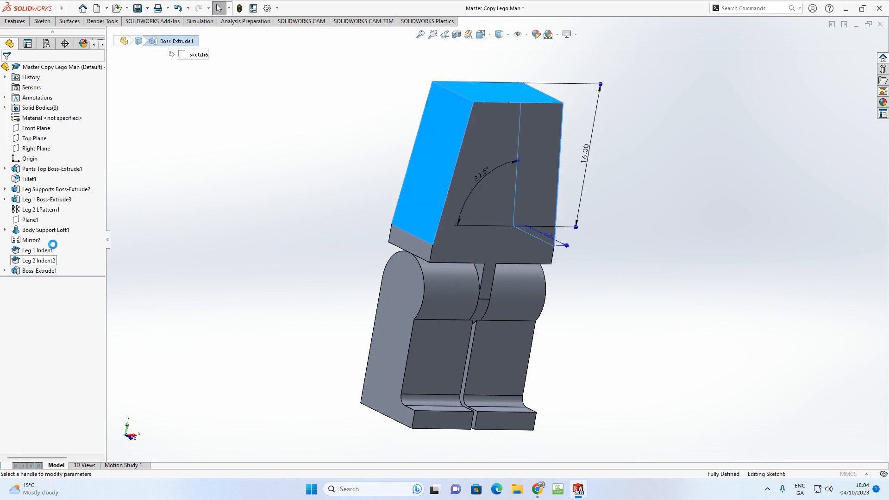
pyautogui.click(21, 172)
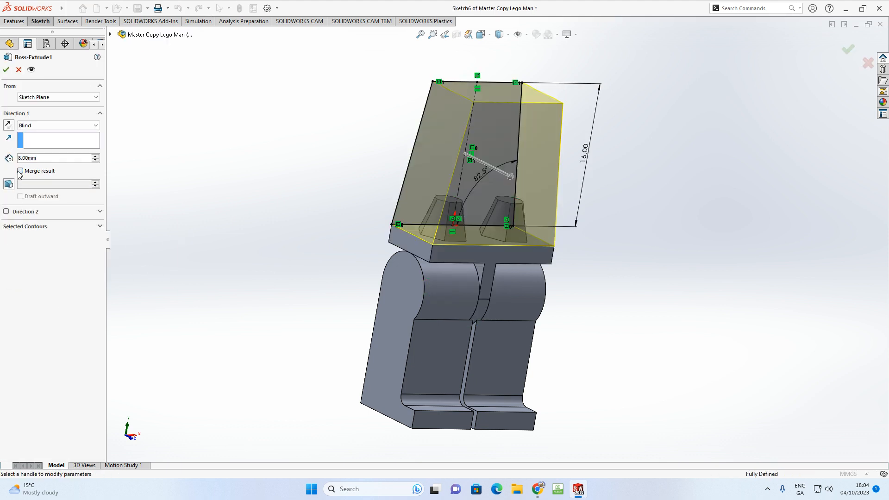
pyautogui.click(6, 69)
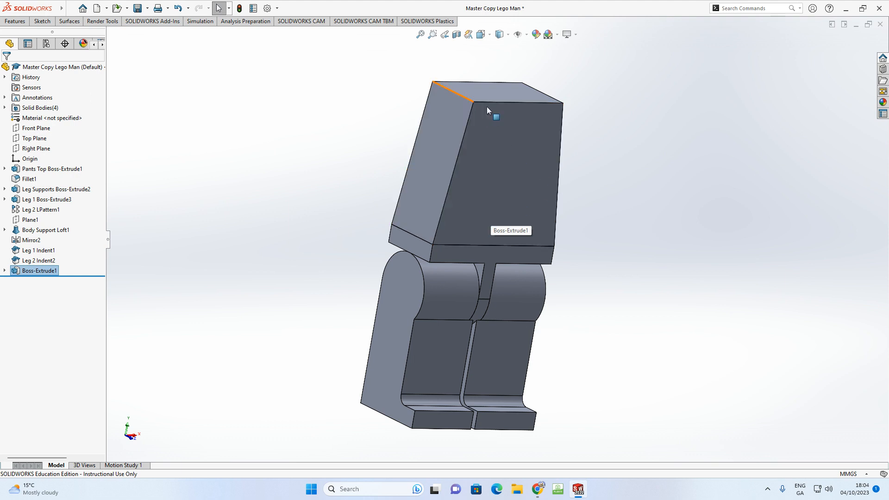
pyautogui.moveTo(489, 108); pyautogui.dragTo(438, 84, button='middle')
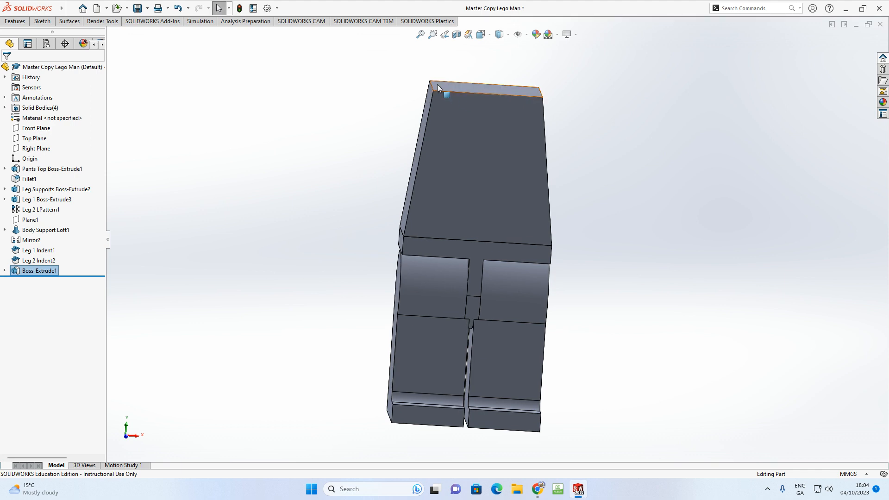
# Step: Start a Fillet feature and set its symmetric radius to 2 mm
pyautogui.click(15, 21)
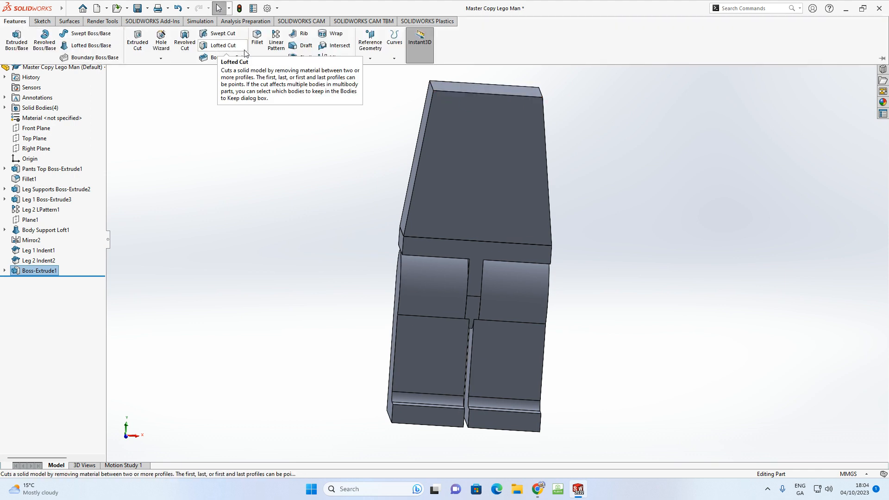
pyautogui.click(260, 59)
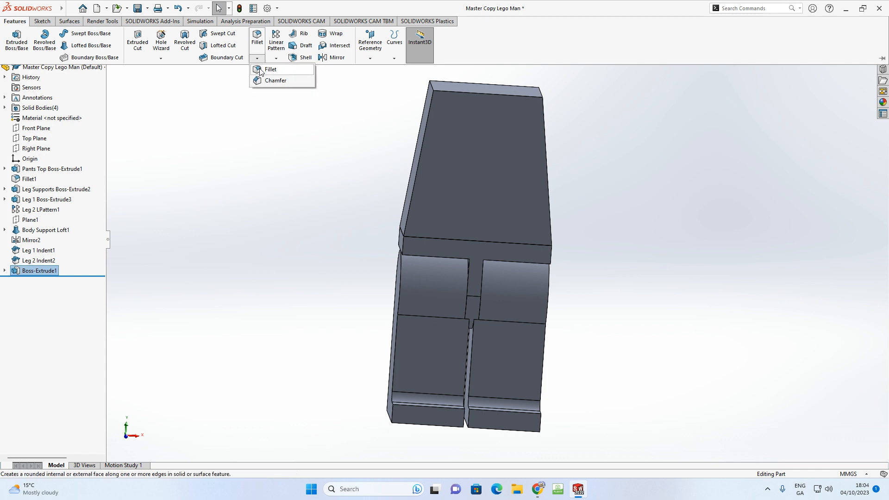
pyautogui.click(262, 71)
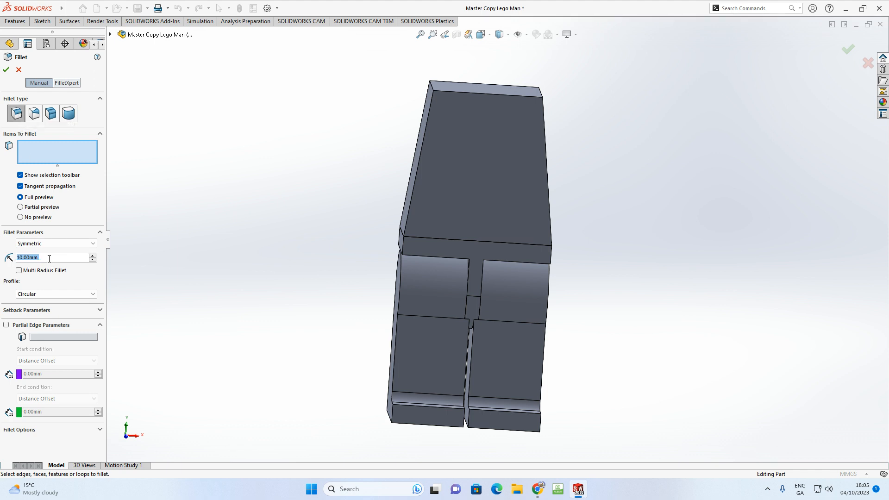
pyautogui.click(23, 257)
pyautogui.doubleClick(47, 259)
pyautogui.press('BackSpace')
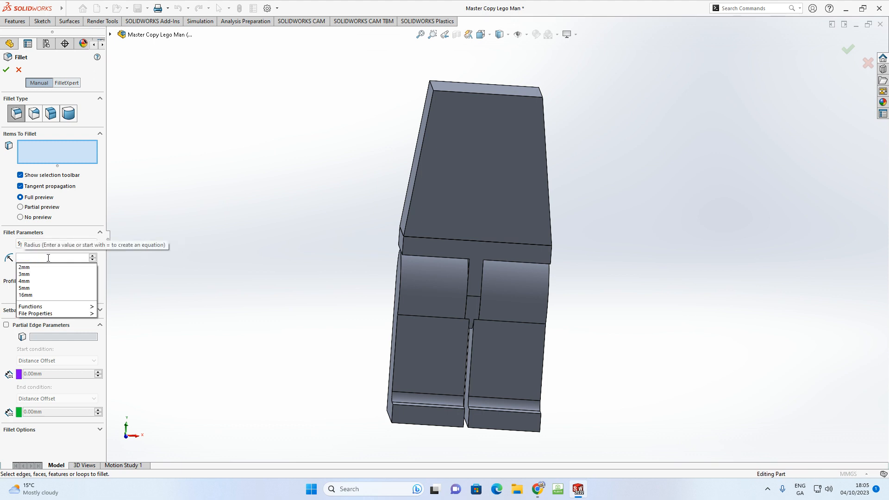
pyautogui.write('2')
pyautogui.press('Return')
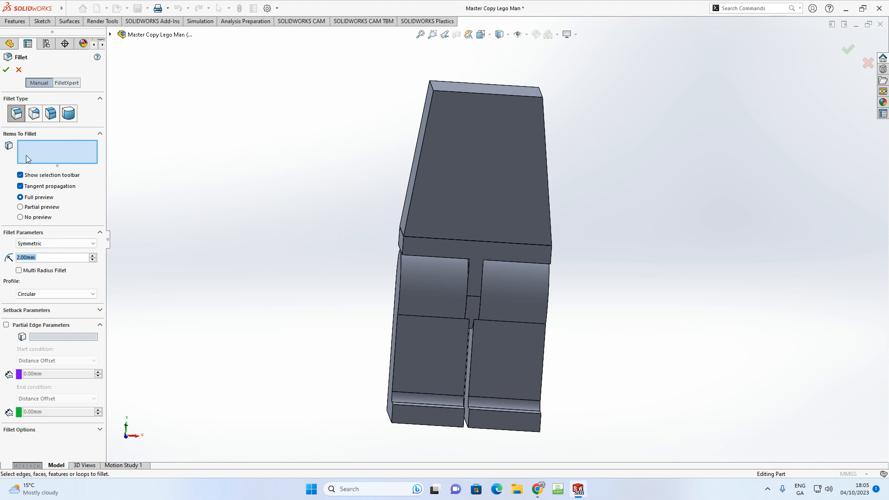
# Step: Round the two short side edges at the top of the torso and apply the fillet
pyautogui.moveTo(275, 131); pyautogui.dragTo(335, 144, button='middle')
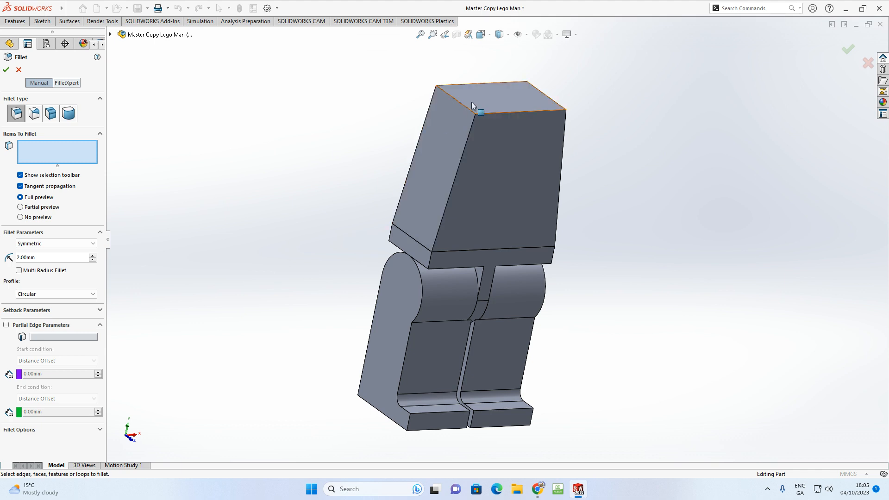
pyautogui.scroll(-3, 471, 99)
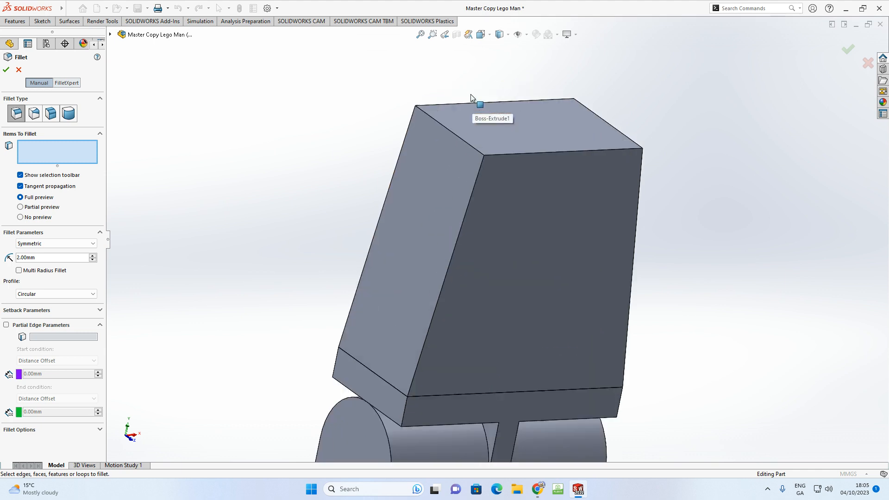
pyautogui.click(456, 138)
pyautogui.moveTo(361, 169); pyautogui.dragTo(327, 121, button='middle')
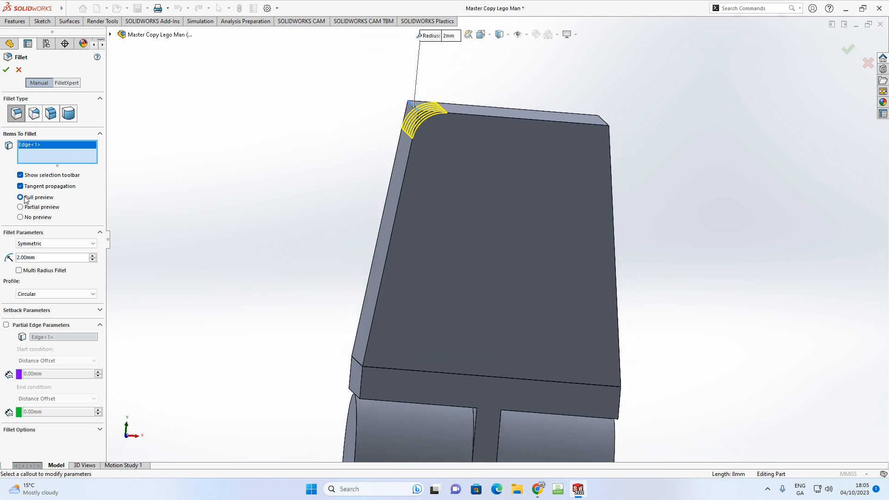
pyautogui.moveTo(234, 183)
pyautogui.mouseDown(button='middle')
pyautogui.moveTo(278, 173)
pyautogui.moveTo(245, 180)
pyautogui.mouseUp(button='middle')
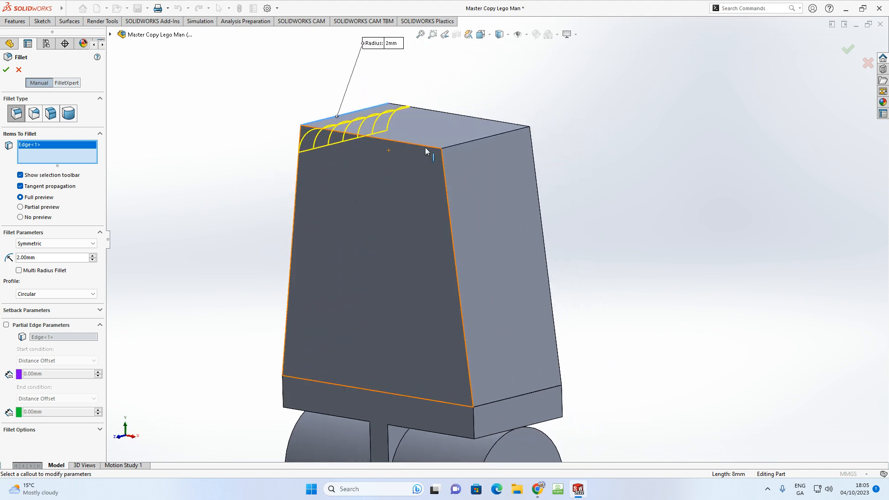
pyautogui.click(447, 147)
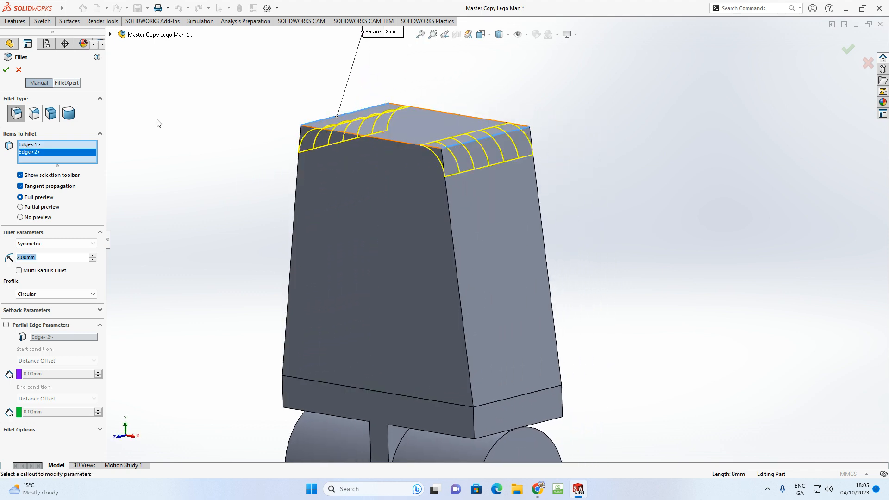
pyautogui.click(6, 69)
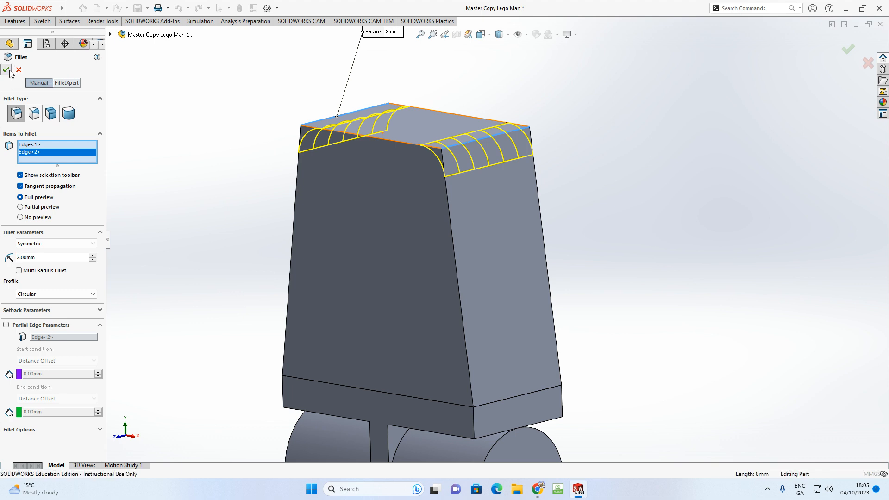
pyautogui.scroll(3, 315, 224)
pyautogui.moveTo(315, 225); pyautogui.dragTo(383, 270, button='middle')
pyautogui.scroll(2, 377, 224)
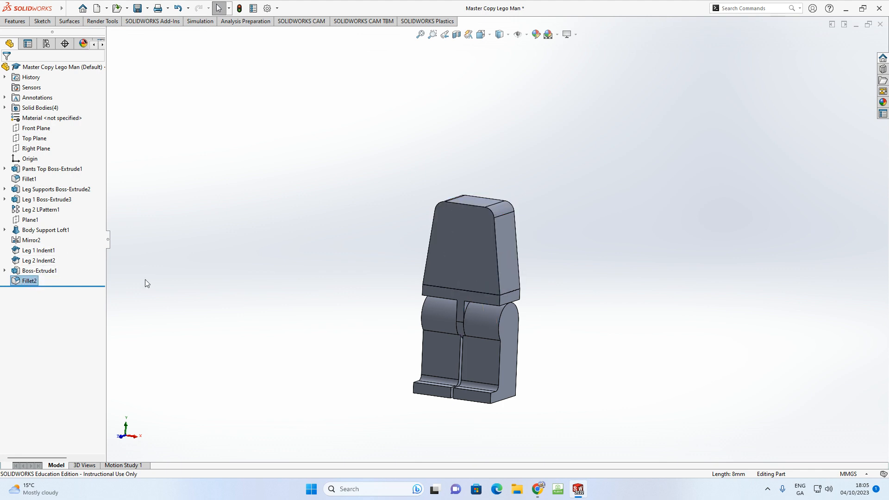
# Step: Highlight the Leg 2 Indent2 feature and examine where it sits at the hip joint
pyautogui.click(353, 256)
pyautogui.click(47, 261)
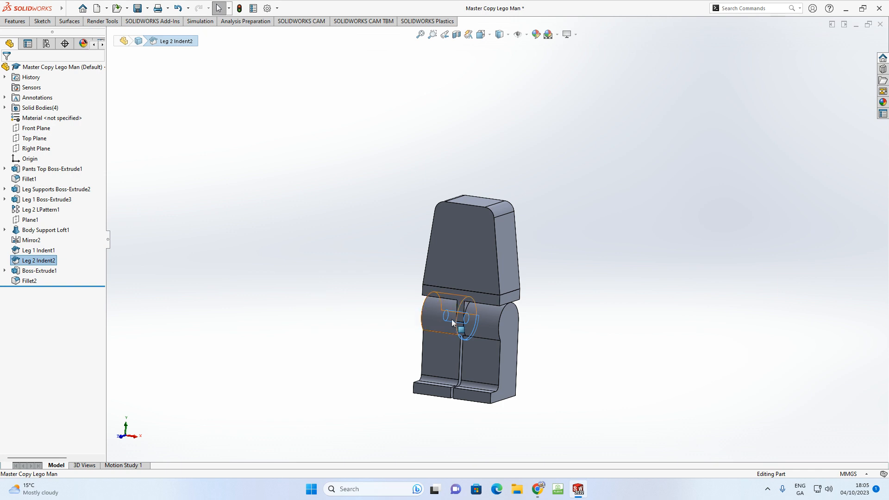
pyautogui.scroll(3, 453, 324)
pyautogui.moveTo(486, 290); pyautogui.dragTo(468, 272, button='middle')
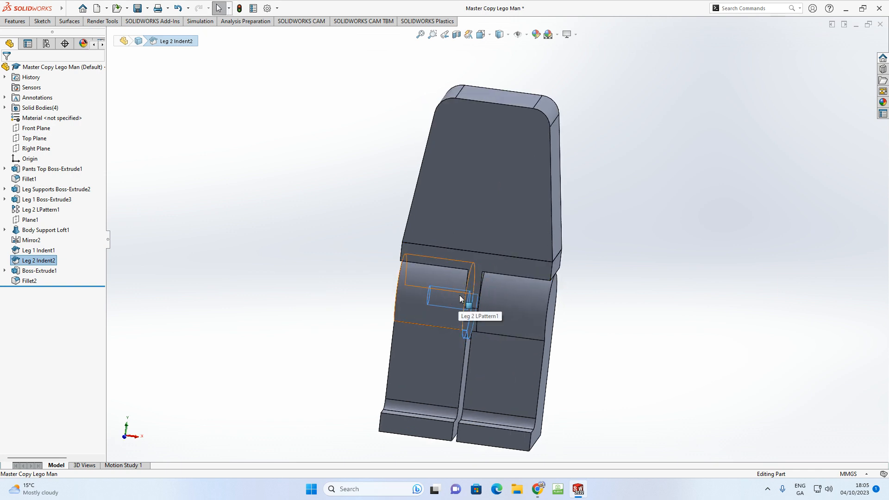
pyautogui.click(649, 226)
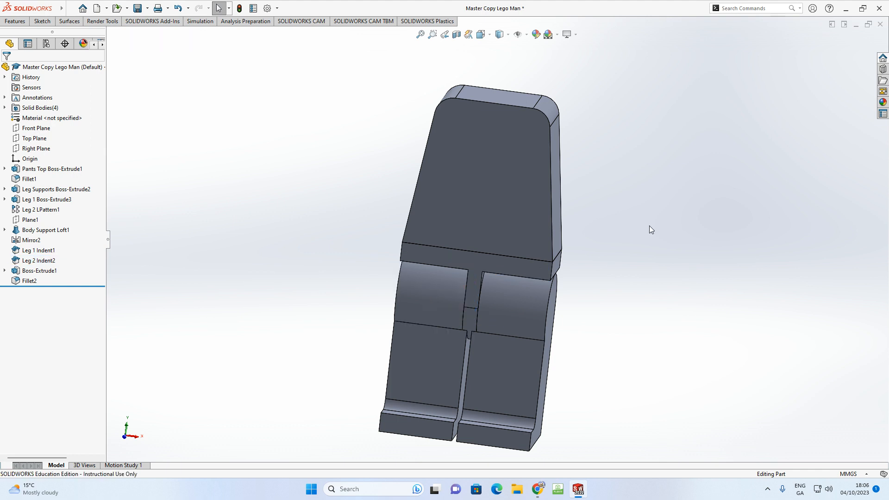
# Step: Isolate the pants top body, examine its two lofted body supports, and exit the isolation
pyautogui.rightClick(496, 189)
pyautogui.click(573, 237)
pyautogui.rightClick(482, 263)
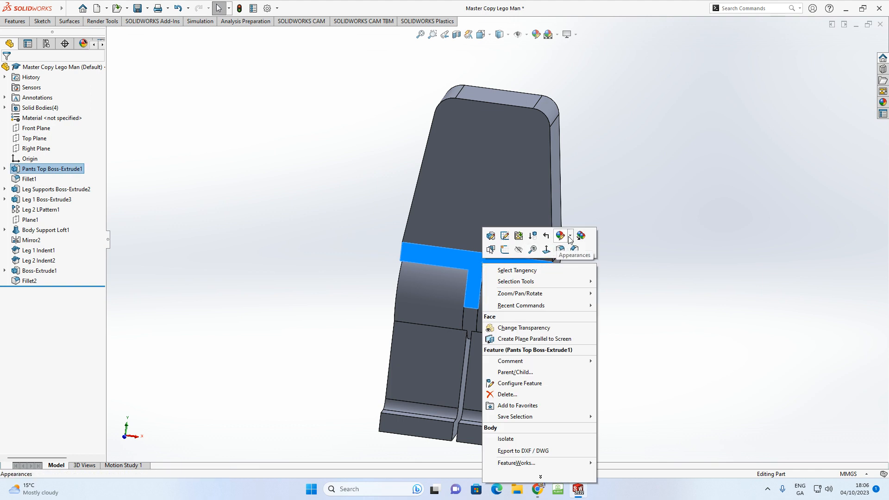
pyautogui.click(516, 439)
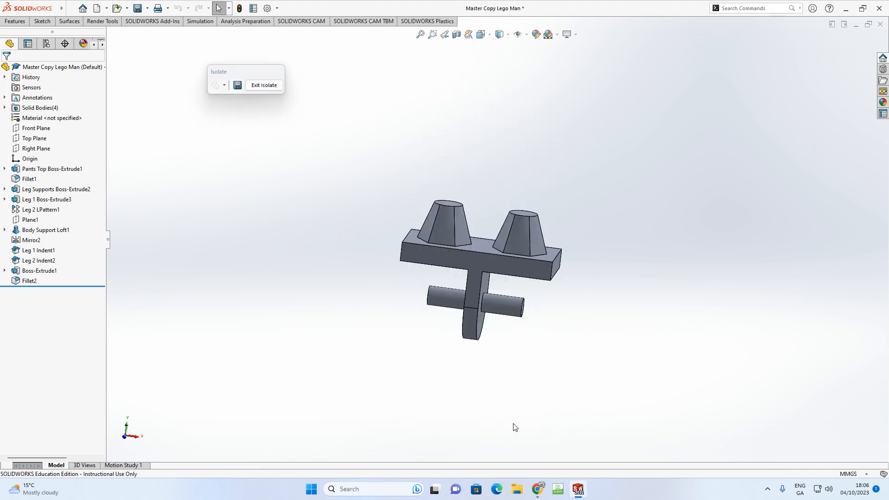
pyautogui.moveTo(440, 212); pyautogui.dragTo(454, 219, button='middle')
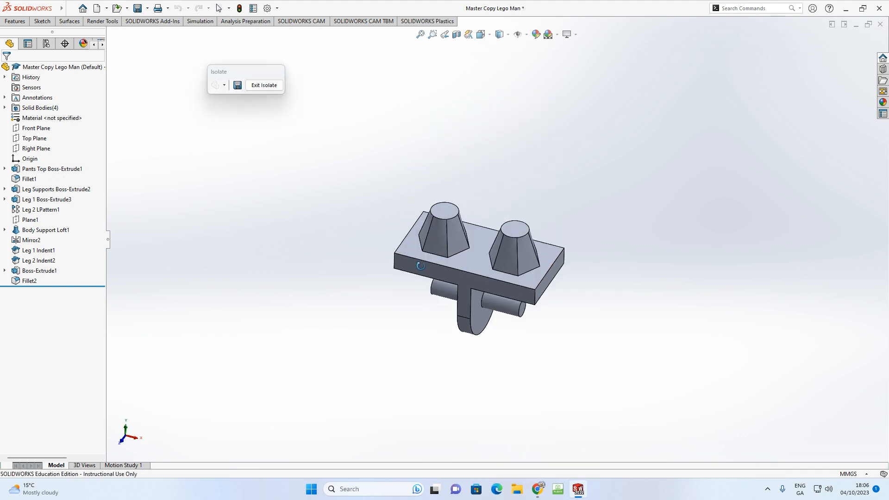
pyautogui.scroll(-5, 453, 219)
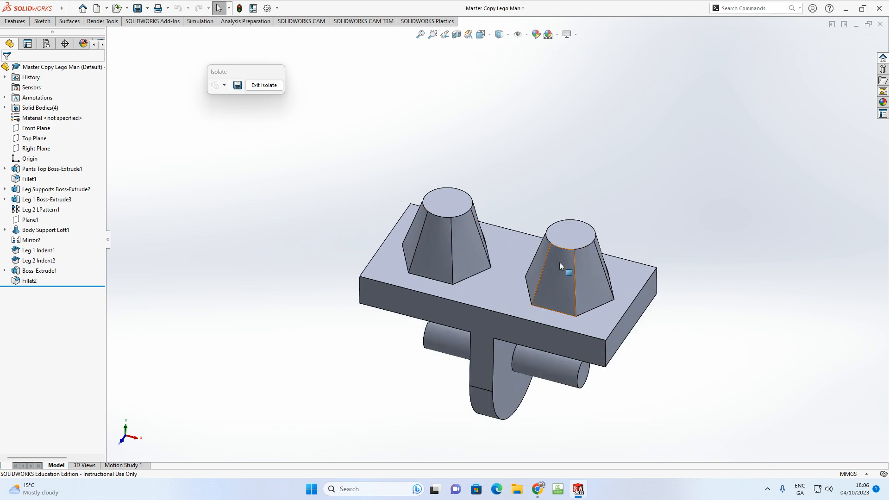
pyautogui.click(567, 265)
pyautogui.click(442, 240)
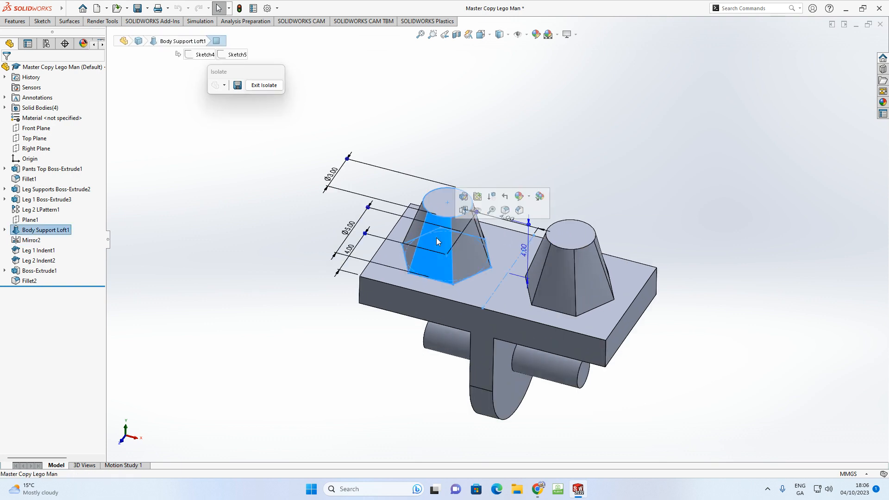
pyautogui.click(611, 199)
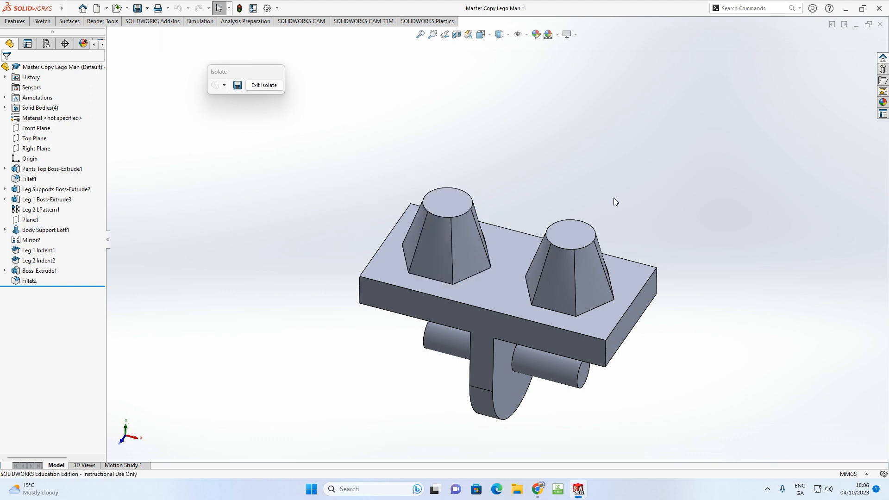
pyautogui.click(264, 85)
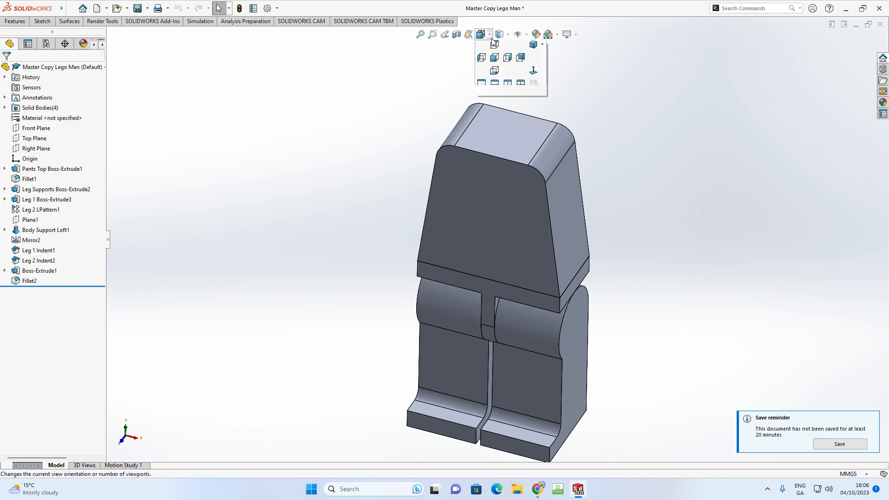
# Step: Display hidden lines to inspect the body supports inside the torso, and return to the shaded-with-edges display
pyautogui.click(497, 89)
pyautogui.moveTo(531, 230); pyautogui.dragTo(529, 157, button='middle')
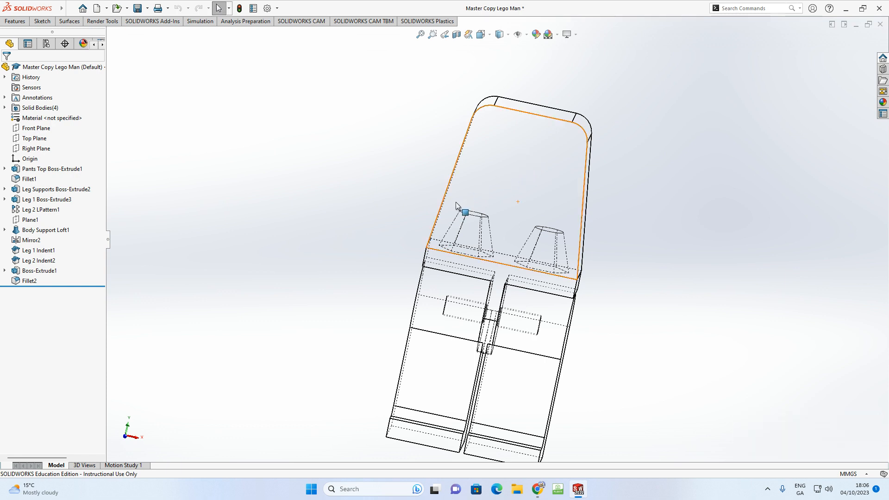
pyautogui.click(500, 35)
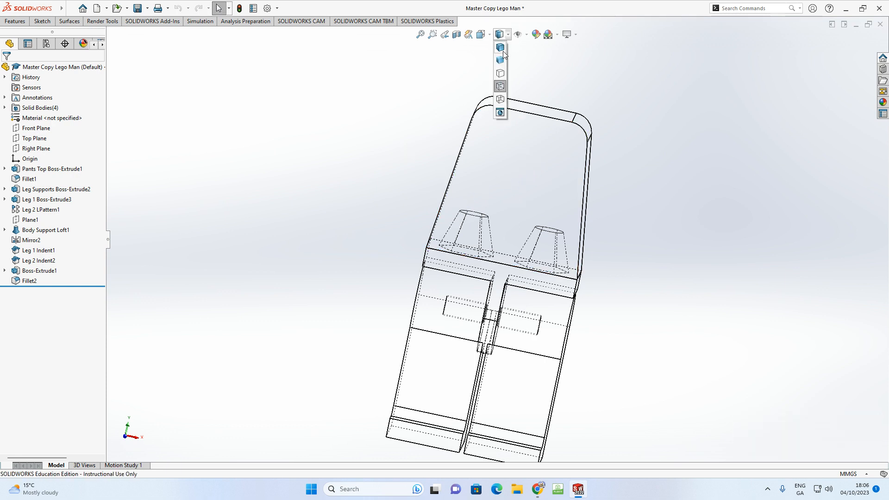
pyautogui.click(503, 51)
# Step: Isolate the torso body, examine its underside, and exit the isolation
pyautogui.rightClick(501, 148)
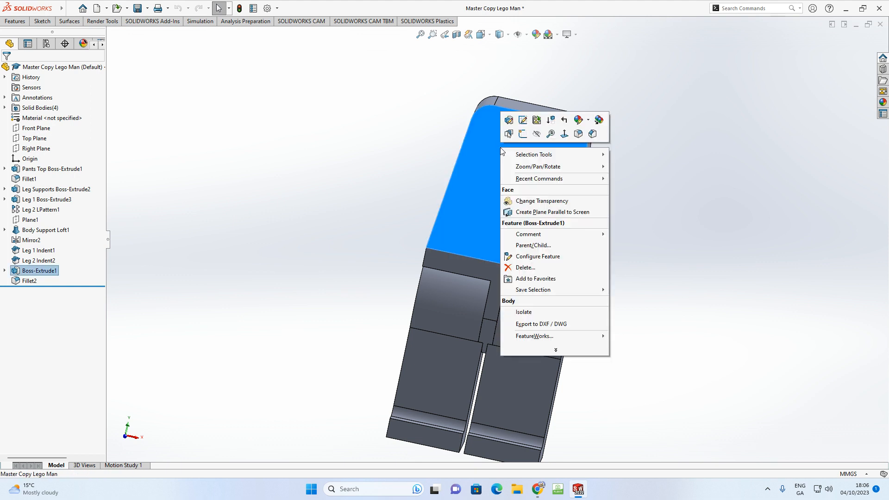
pyautogui.click(521, 314)
pyautogui.moveTo(477, 268); pyautogui.dragTo(525, 221, button='middle')
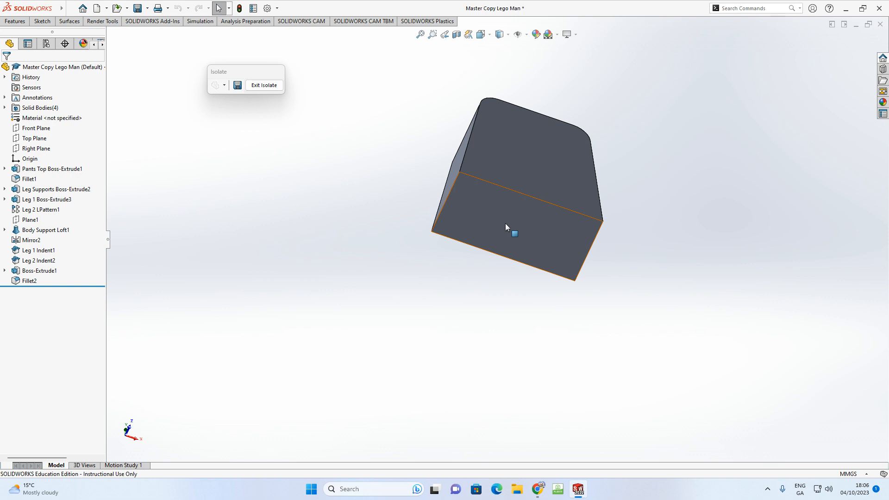
pyautogui.click(265, 86)
pyautogui.moveTo(428, 127); pyautogui.dragTo(413, 185, button='middle')
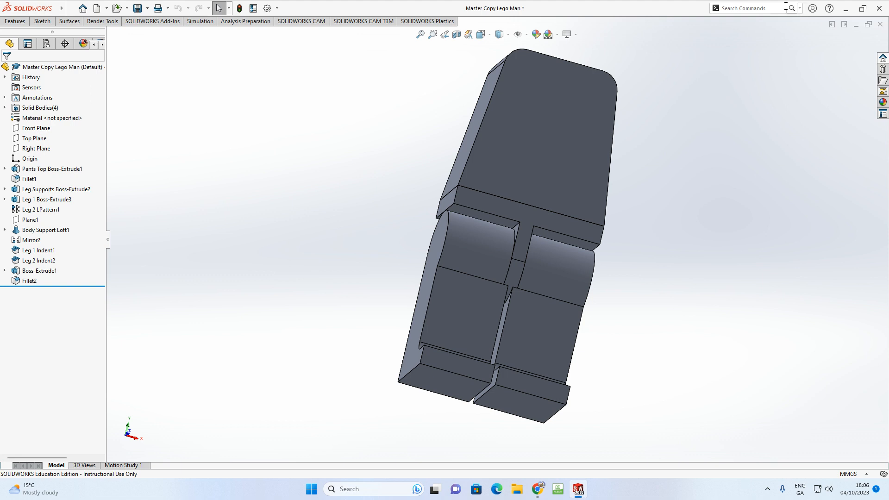
# Step: Indent the torso body using the pants top as the tool body region, with the Cut option enabled
pyautogui.click(801, 10)
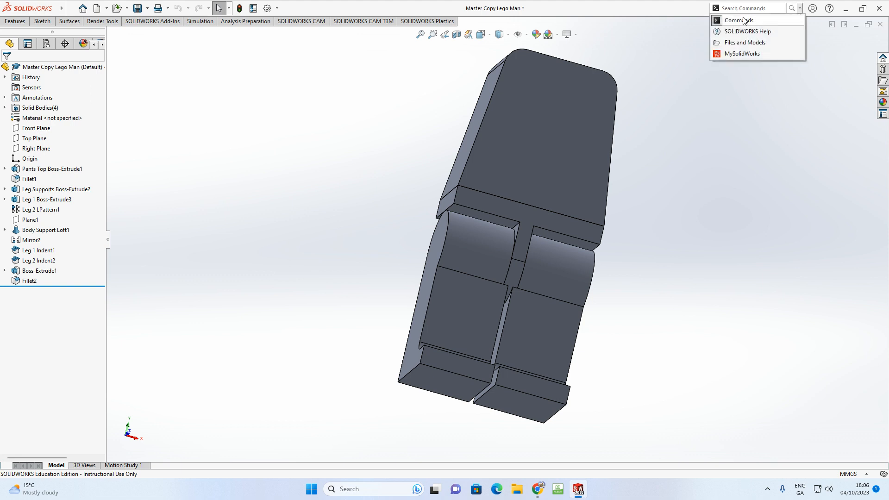
pyautogui.click(675, 39)
pyautogui.click(741, 9)
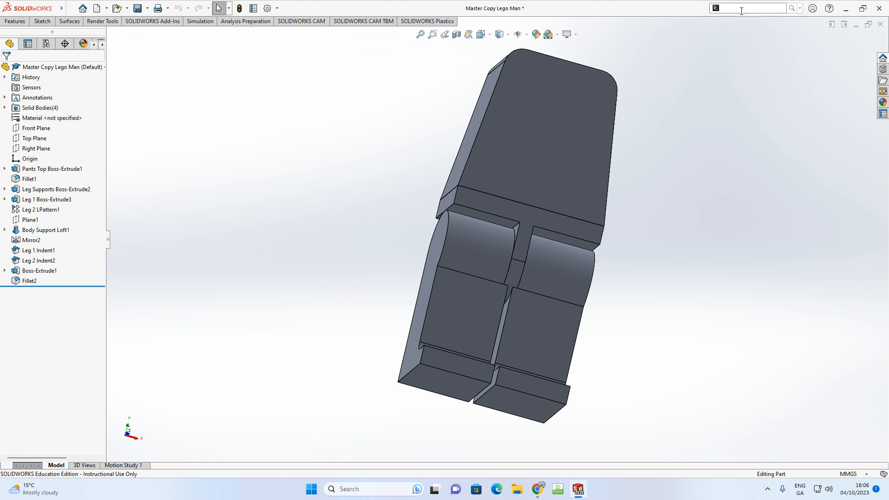
pyautogui.write('indent')
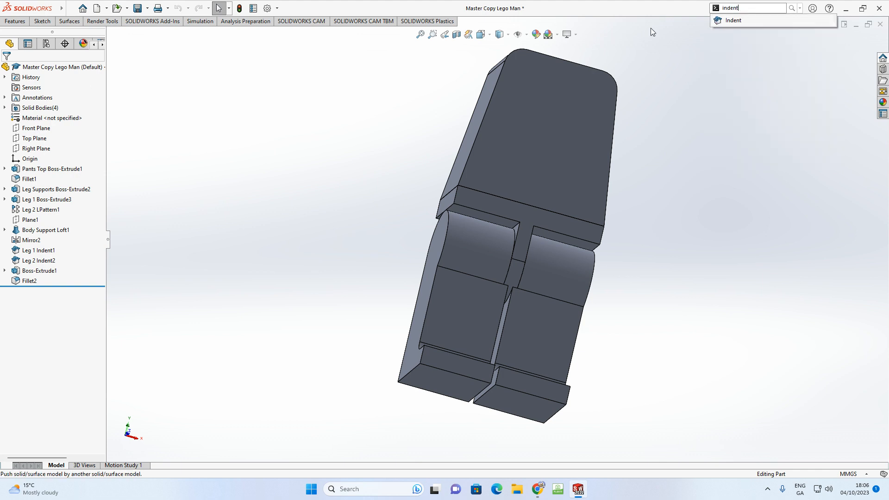
pyautogui.click(734, 21)
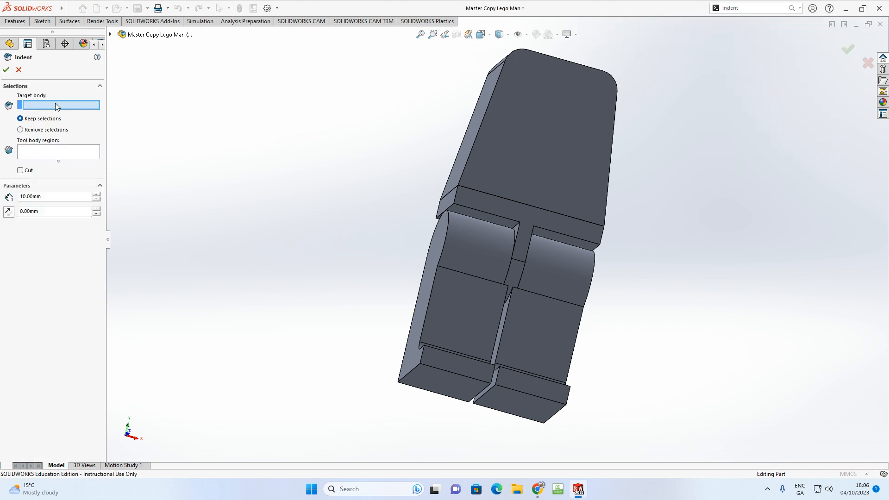
pyautogui.moveTo(363, 133); pyautogui.dragTo(423, 160, button='middle')
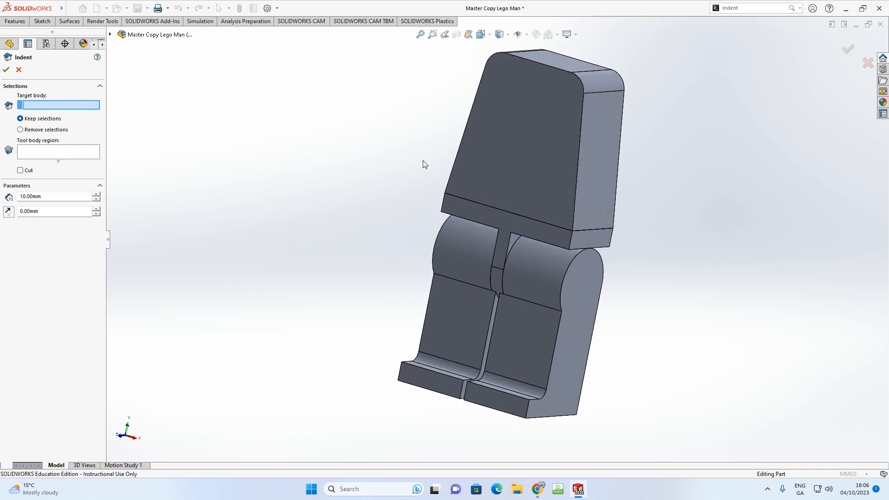
pyautogui.click(545, 142)
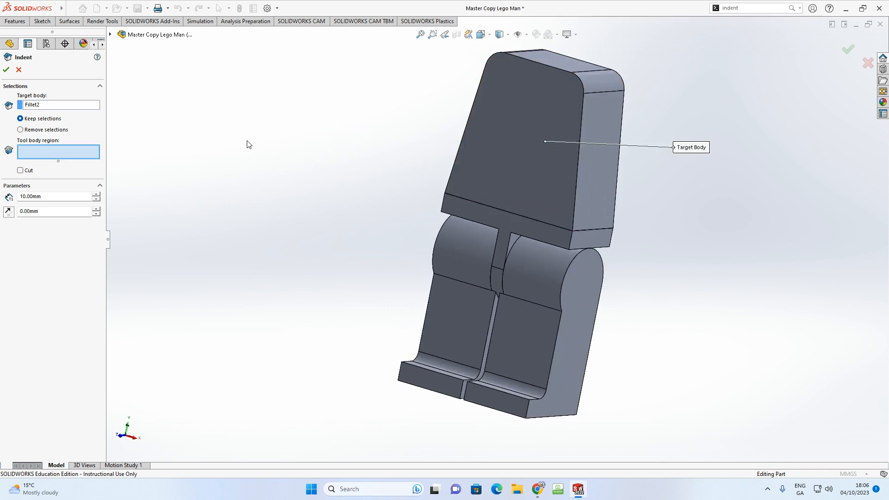
pyautogui.click(474, 212)
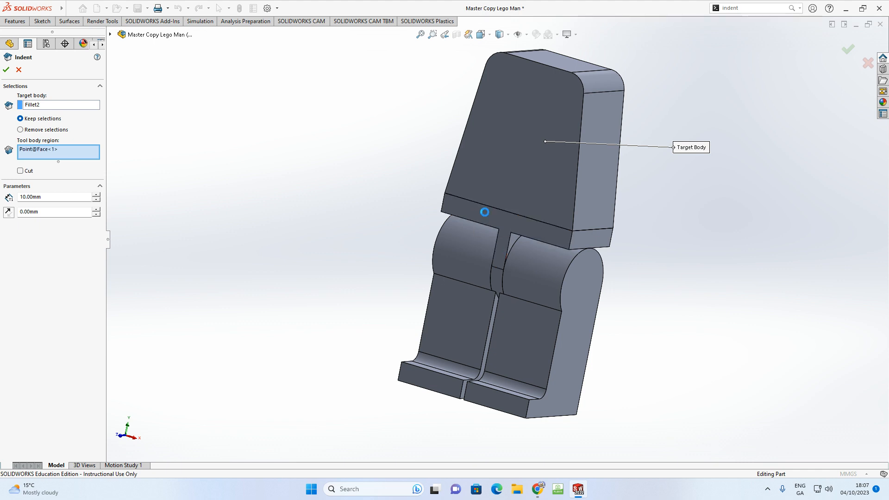
pyautogui.click(20, 171)
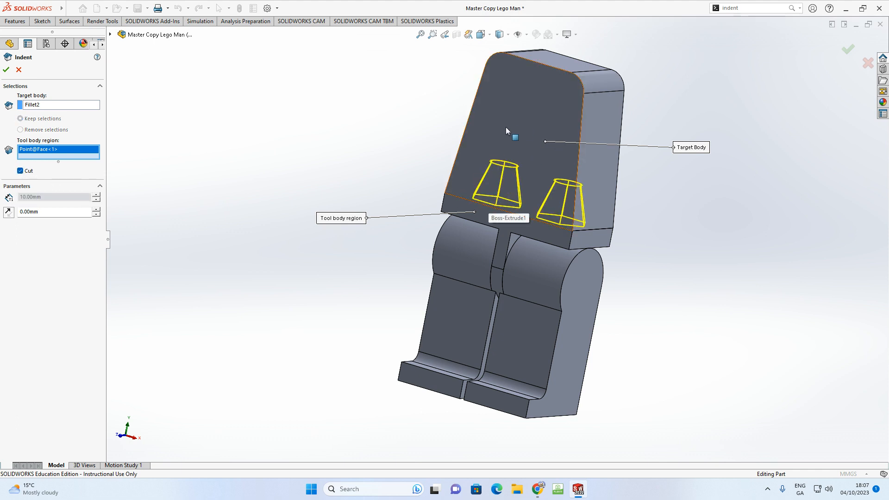
pyautogui.click(6, 70)
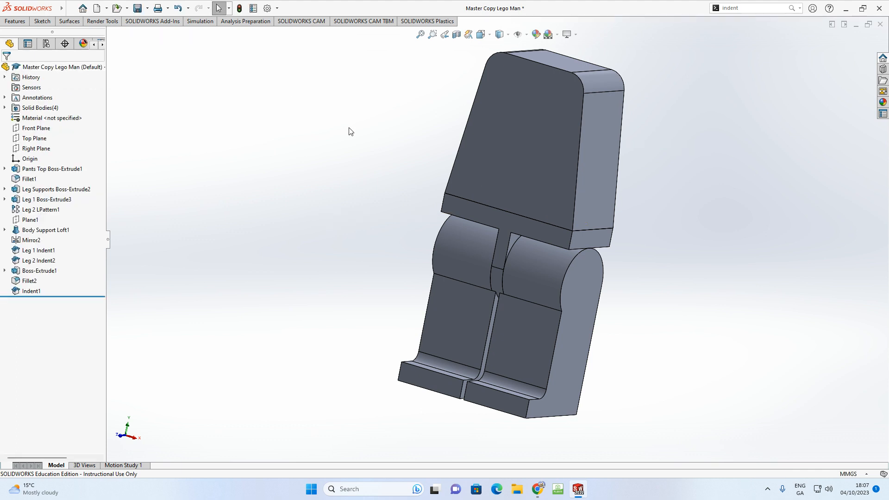
# Step: Isolate the torso body, examine the cavities indented by the body supports, and exit the isolation
pyautogui.click(510, 150)
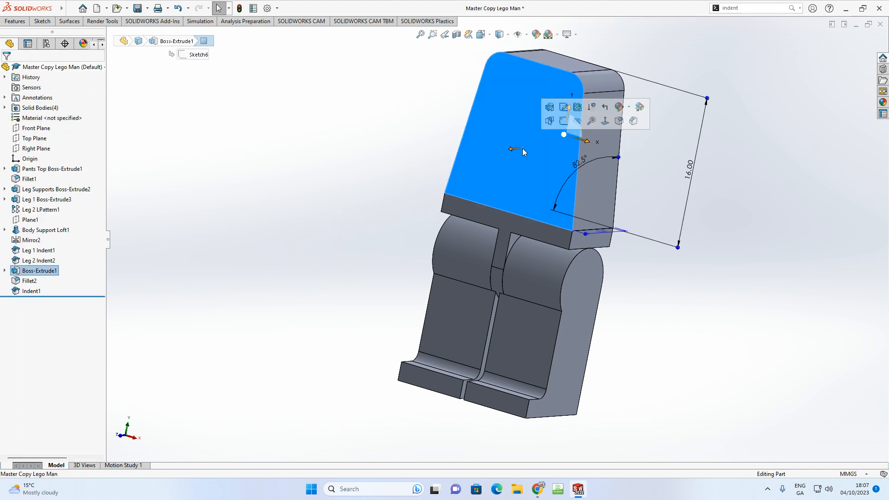
pyautogui.rightClick(504, 142)
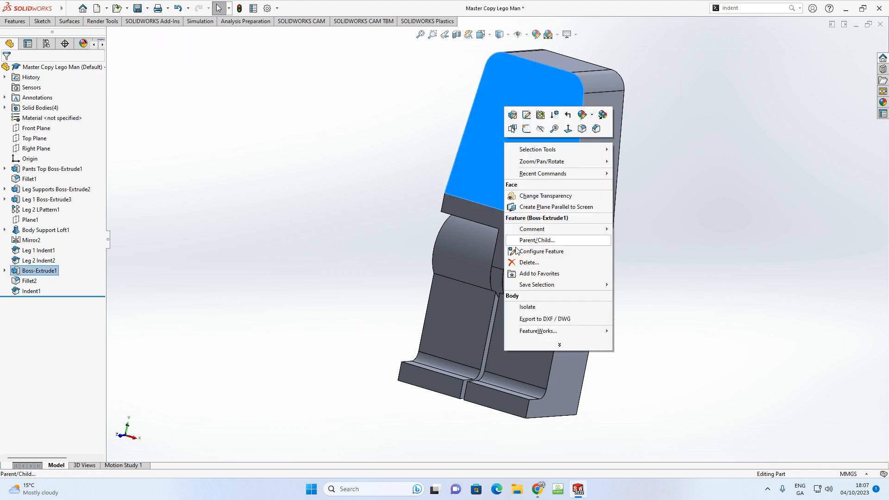
pyautogui.click(532, 306)
pyautogui.moveTo(532, 303); pyautogui.dragTo(597, 67, button='middle')
pyautogui.scroll(-3, 597, 68)
pyautogui.moveTo(514, 80); pyautogui.dragTo(465, 151, button='middle')
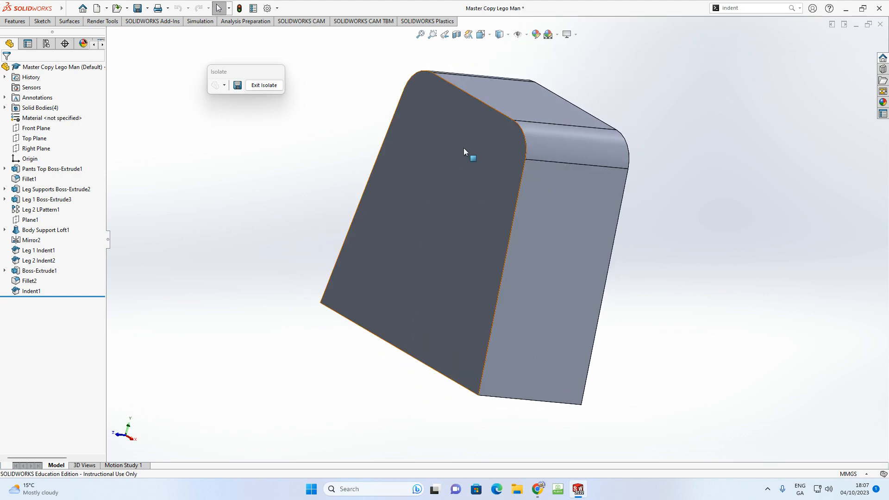
pyautogui.click(264, 86)
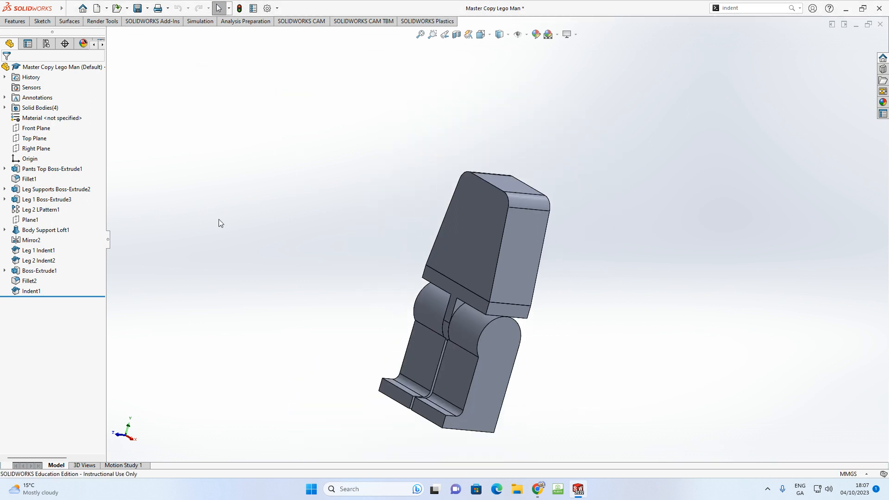
# Step: Rename the torso's Boss-Extrude1 feature as Body Boss-Extrude1
pyautogui.click(41, 272)
pyautogui.click(41, 272)
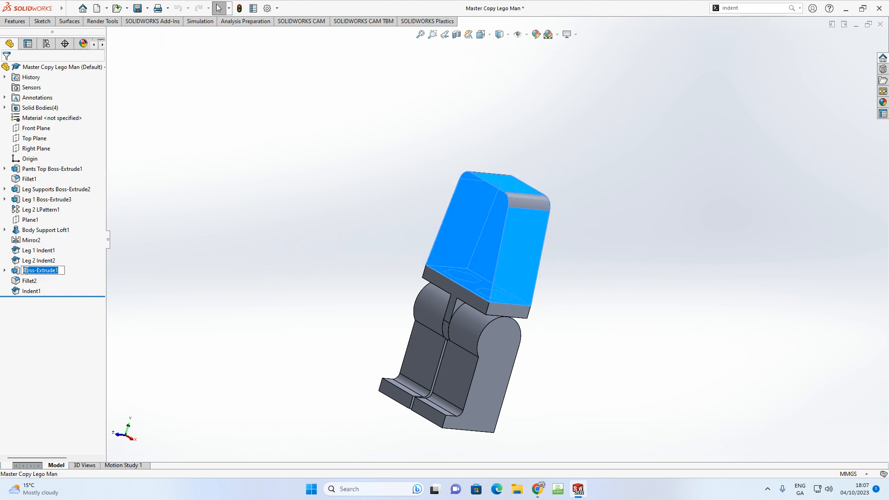
pyautogui.click(29, 271)
pyautogui.write('Body')
pyautogui.click(170, 264)
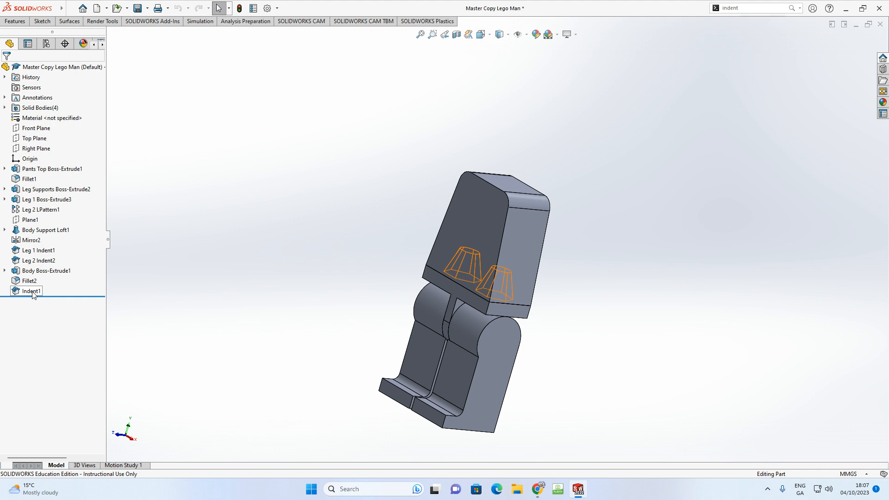
# Step: Rename the torso's Indent1 feature as Body Indent1
pyautogui.click(32, 291)
pyautogui.click(32, 291)
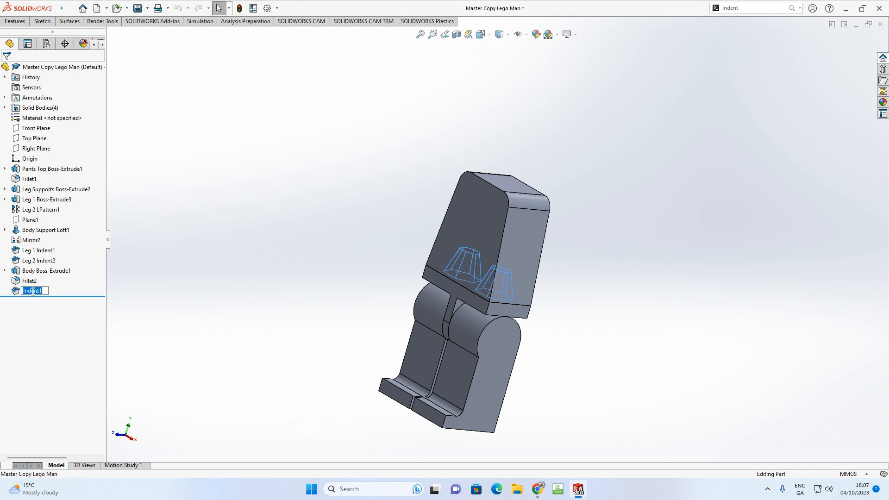
pyautogui.press('Left')
pyautogui.write('Body')
pyautogui.click(178, 223)
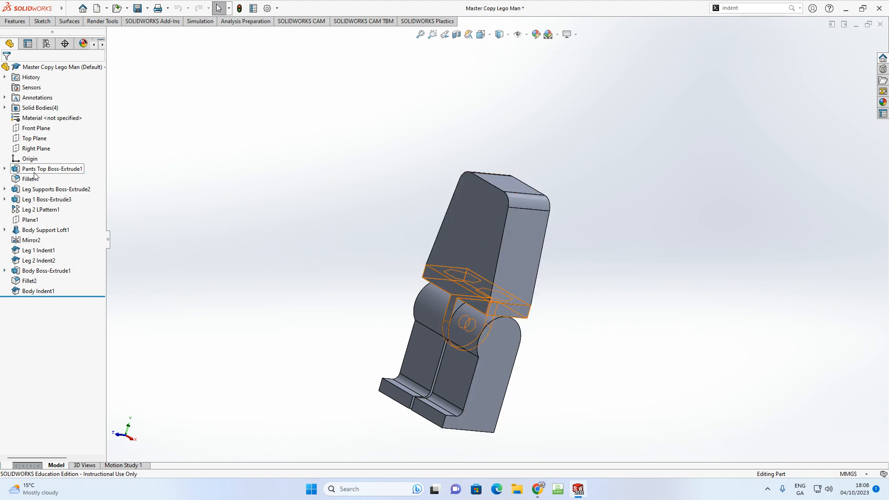
# Step: Start a sketch on the torso's top face and draw a vertical centerline from the origin to the opposite edge
pyautogui.moveTo(39, 212)
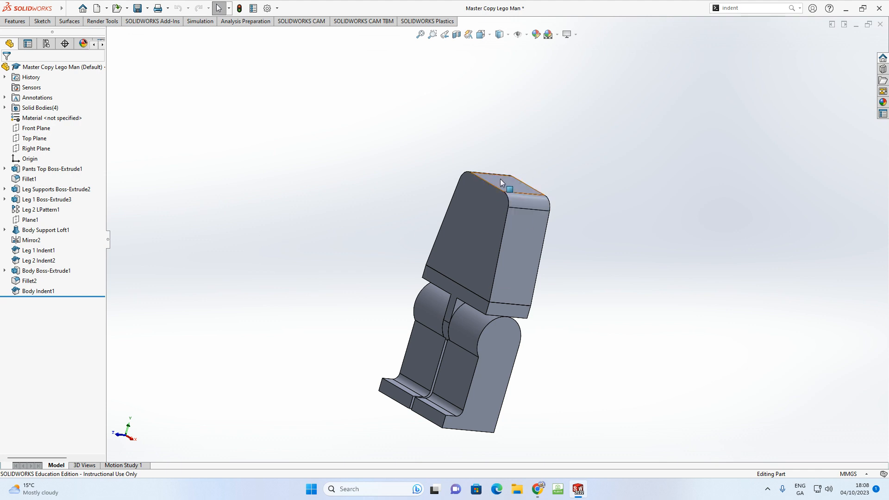
pyautogui.moveTo(512, 211); pyautogui.dragTo(508, 269, button='middle')
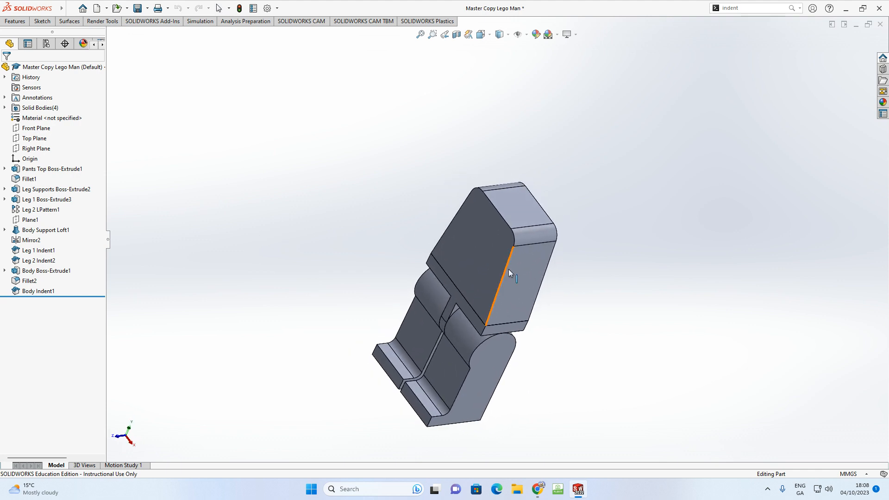
pyautogui.click(517, 209)
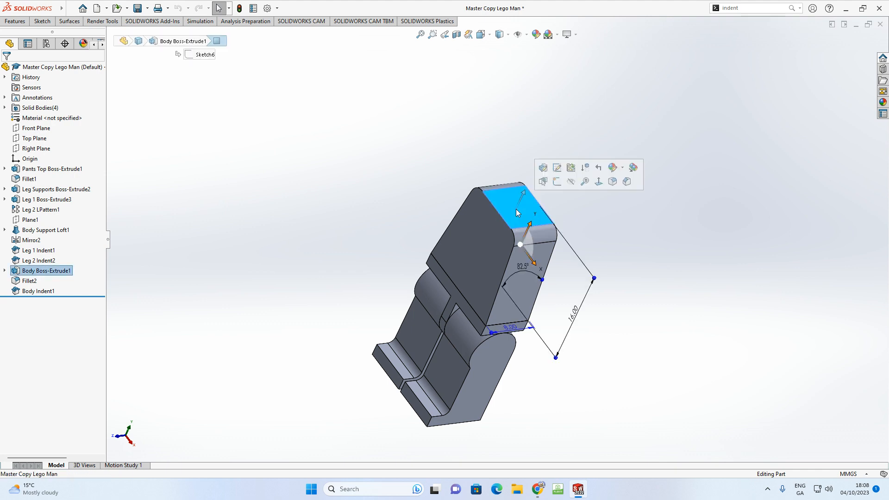
pyautogui.click(556, 182)
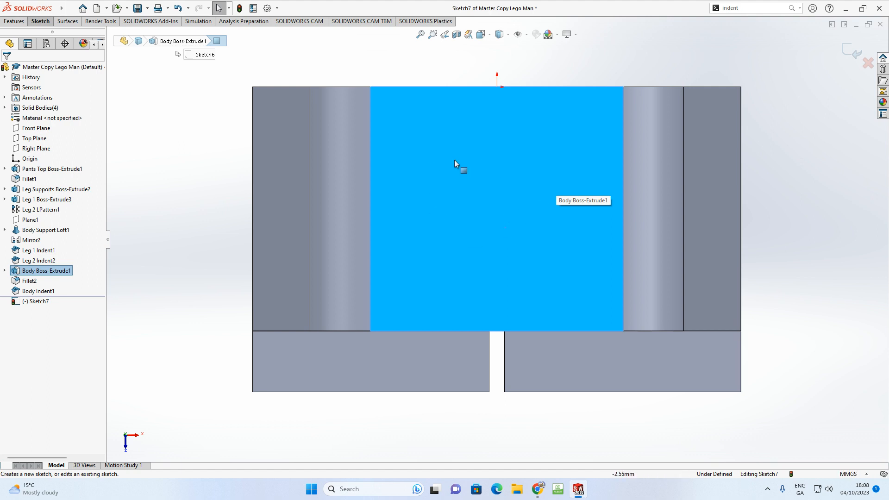
pyautogui.click(40, 21)
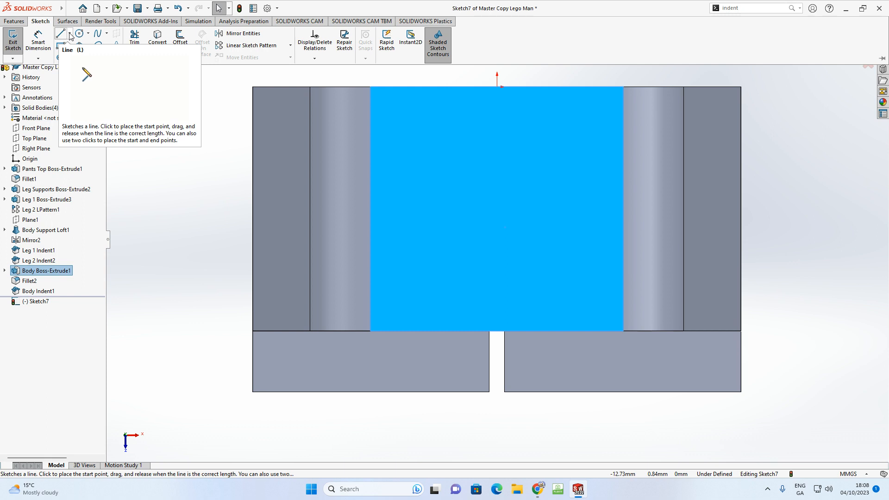
pyautogui.click(69, 34)
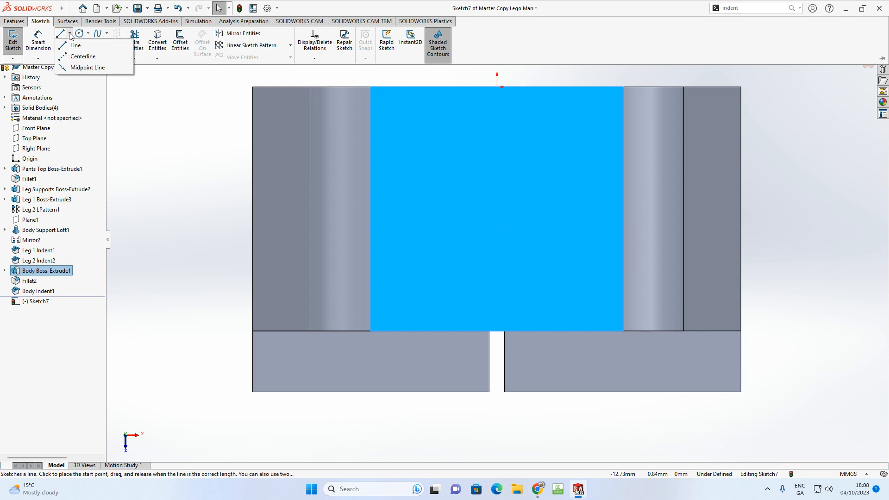
pyautogui.click(73, 57)
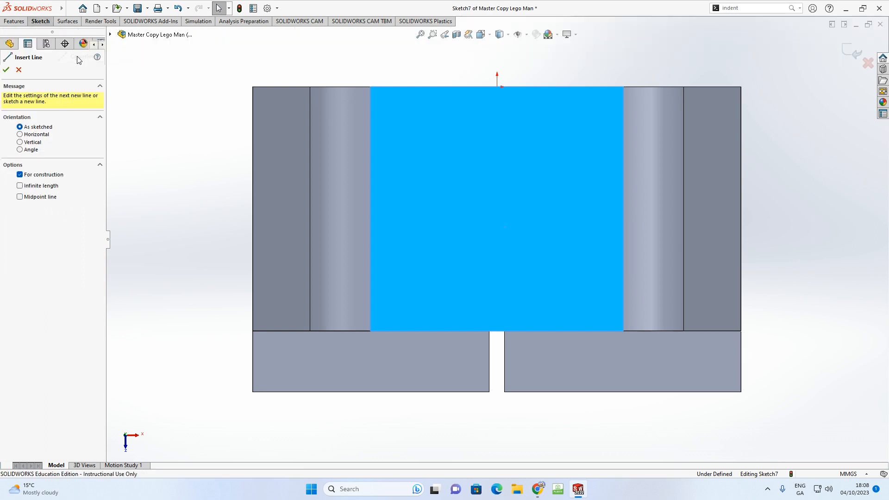
pyautogui.click(497, 87)
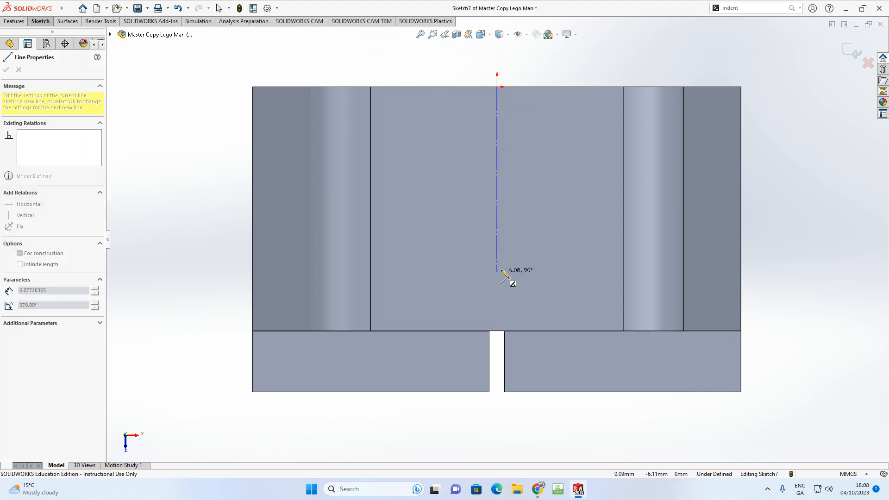
pyautogui.click(497, 331)
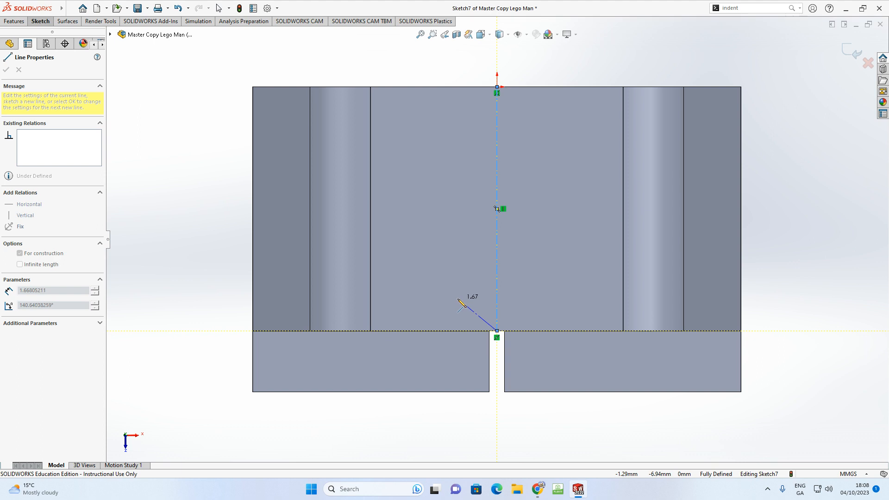
pyautogui.press('Escape')
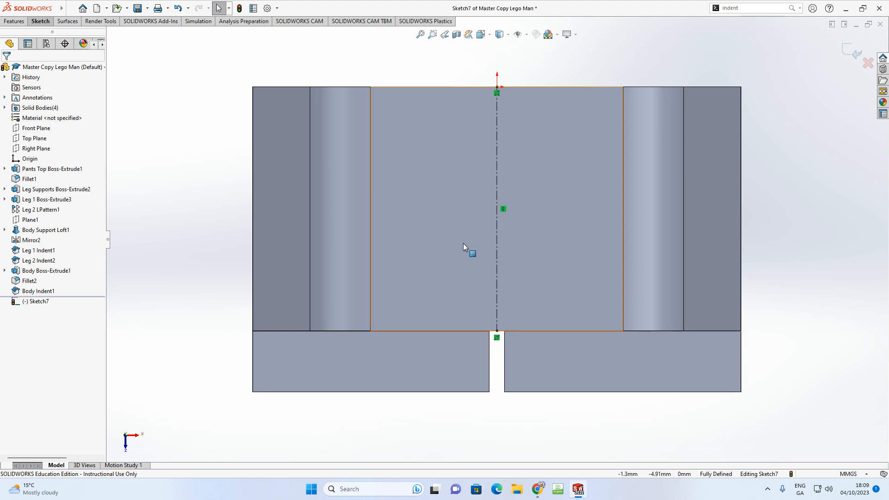
# Step: Sketch a circle of about 1.95 mm radius centred on the midpoint of the centerline
pyautogui.click(39, 22)
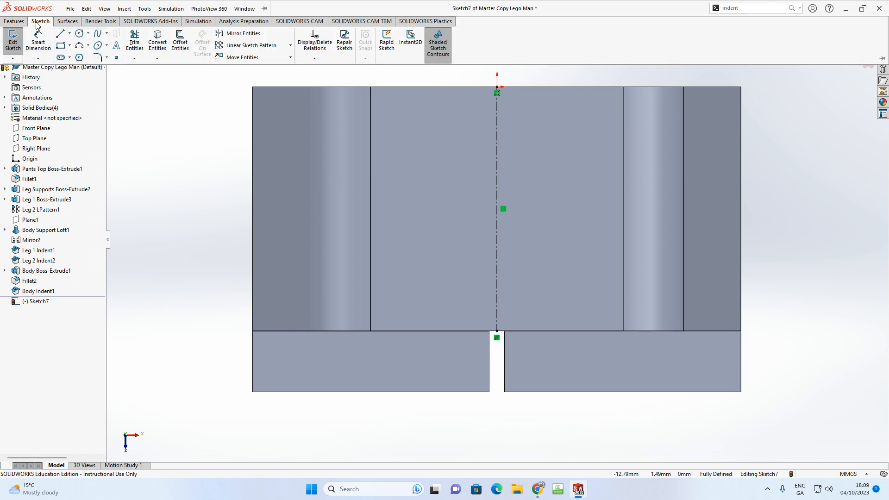
pyautogui.click(88, 34)
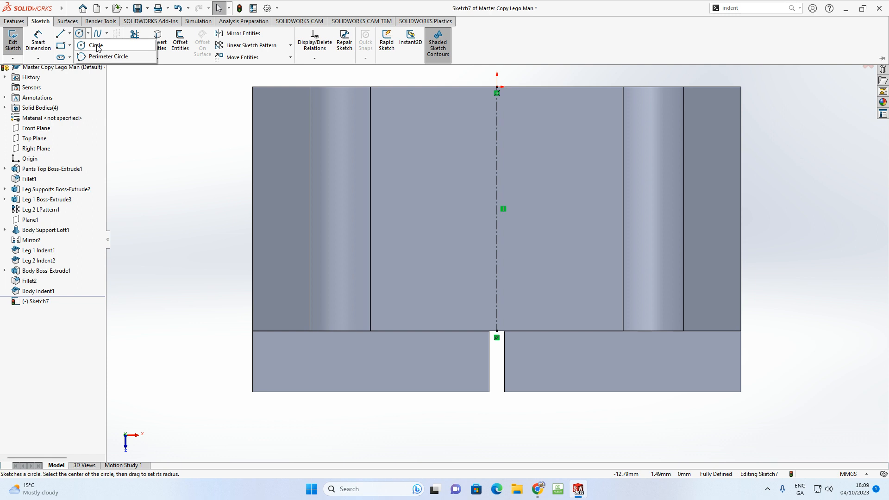
pyautogui.click(96, 45)
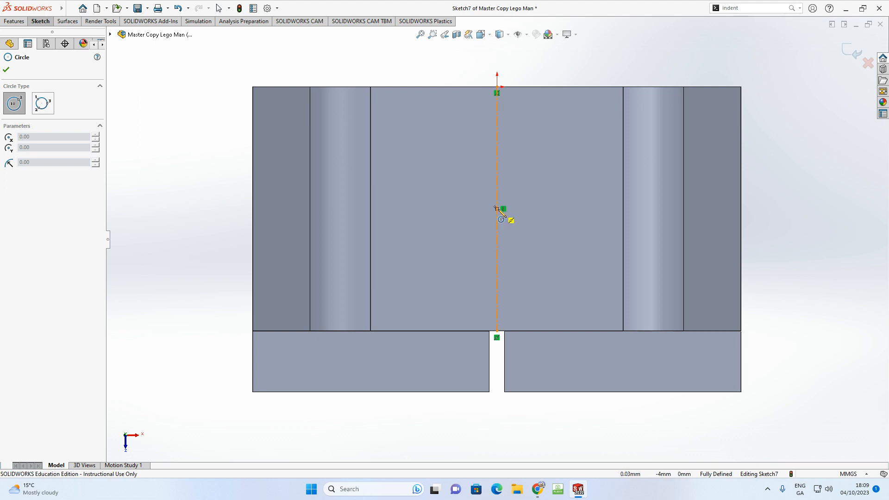
pyautogui.scroll(-3, 496, 208)
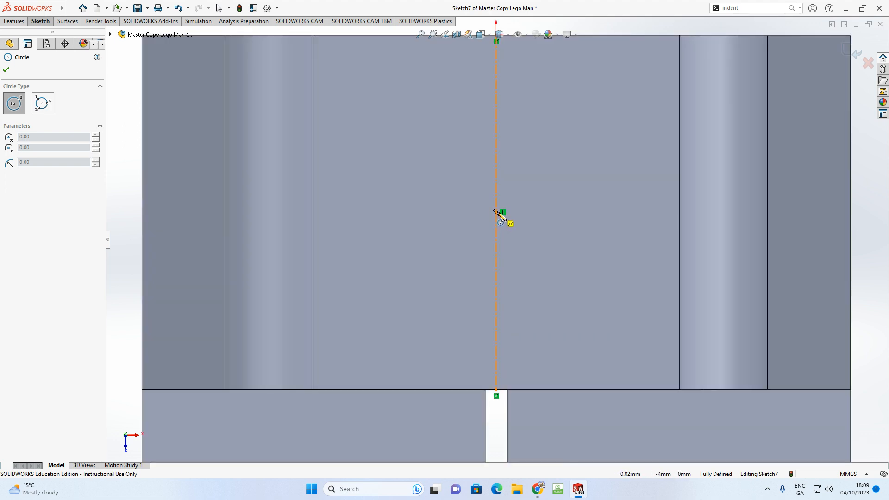
pyautogui.click(496, 212)
pyautogui.click(582, 204)
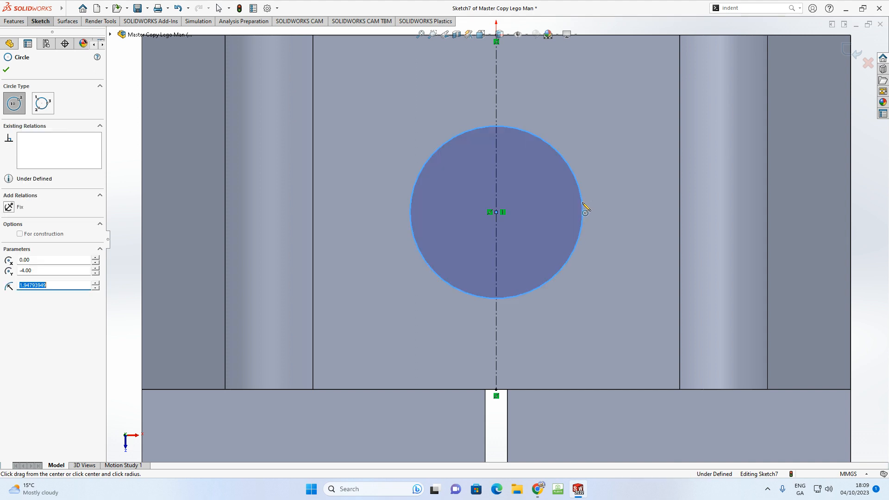
# Step: Dimension the circle on the torso's top face with a diameter of 4 mm
pyautogui.scroll(5, 586, 208)
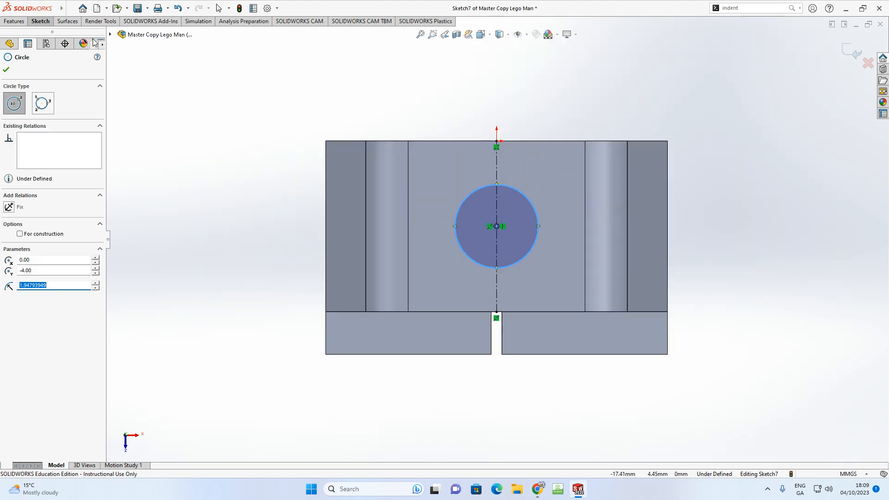
pyautogui.click(36, 22)
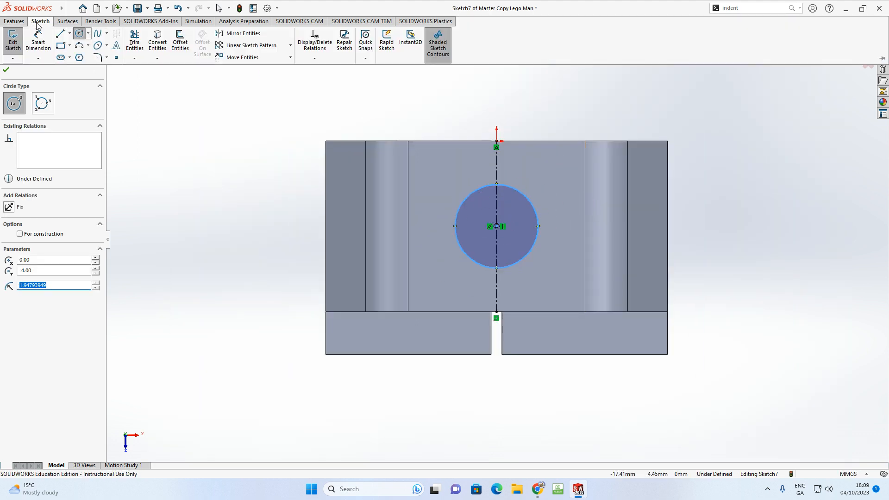
pyautogui.click(37, 39)
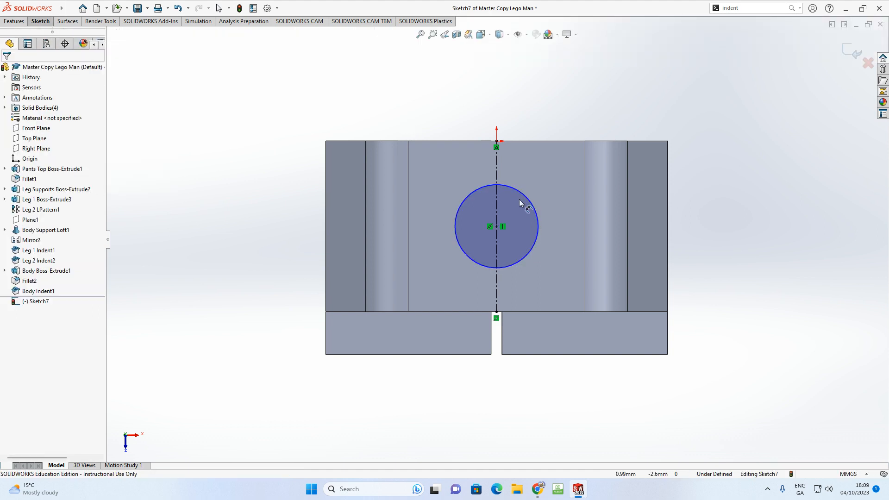
pyautogui.click(539, 225)
pyautogui.click(719, 229)
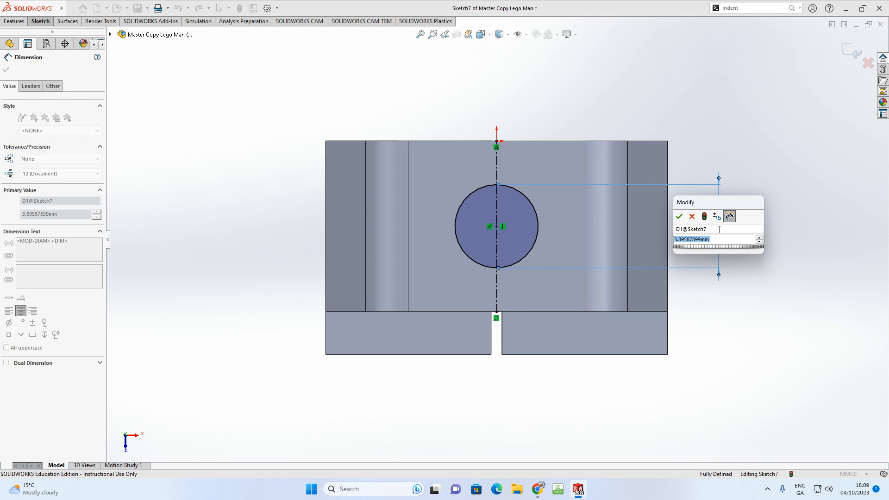
pyautogui.write('4')
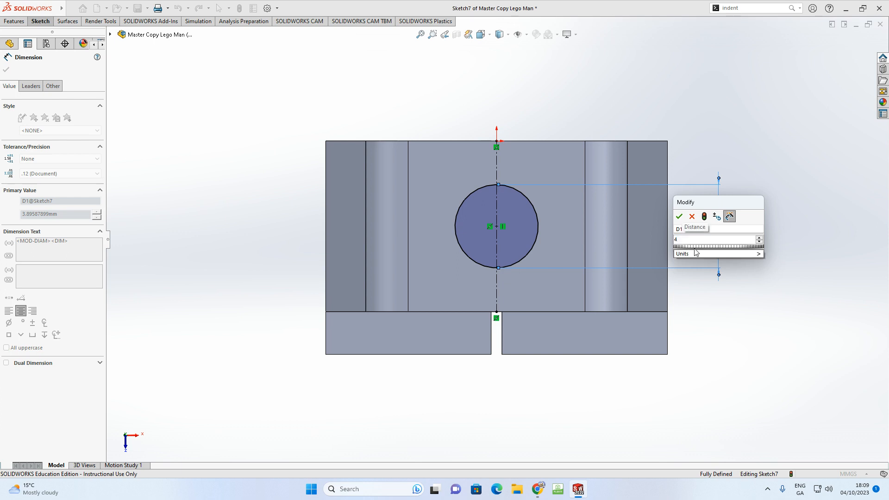
pyautogui.press('Return')
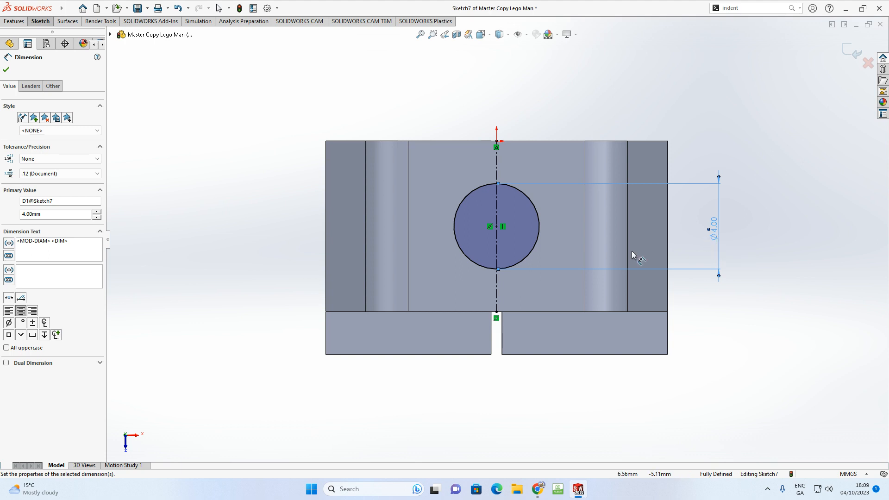
# Step: Extrude the circle upward from the torso's top face as a 5 mm blind boss with the result merged
pyautogui.moveTo(512, 292); pyautogui.dragTo(429, 120, button='middle')
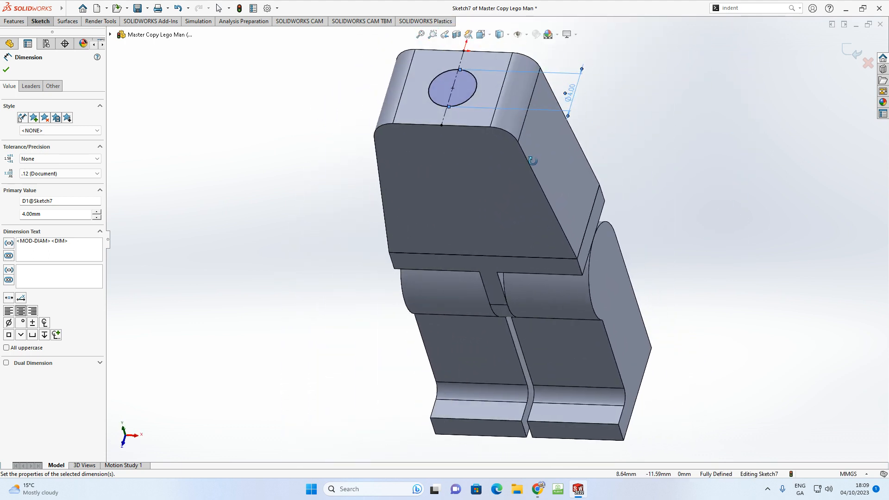
pyautogui.click(21, 24)
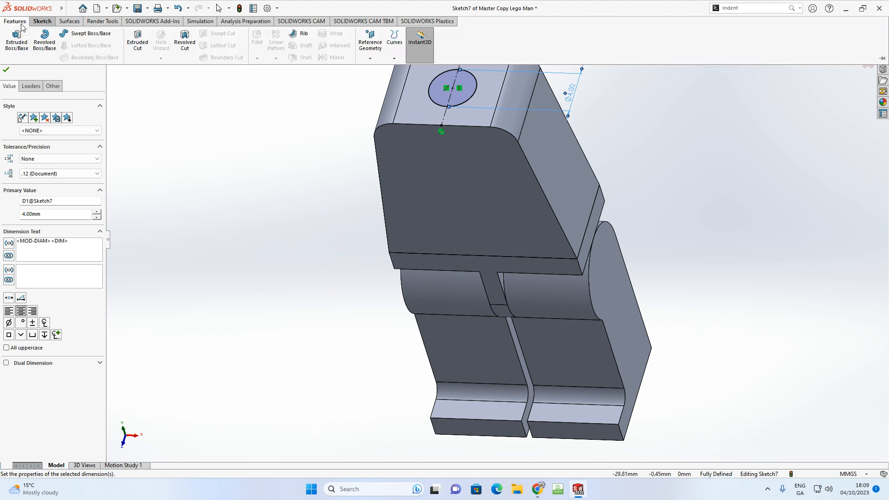
pyautogui.click(15, 38)
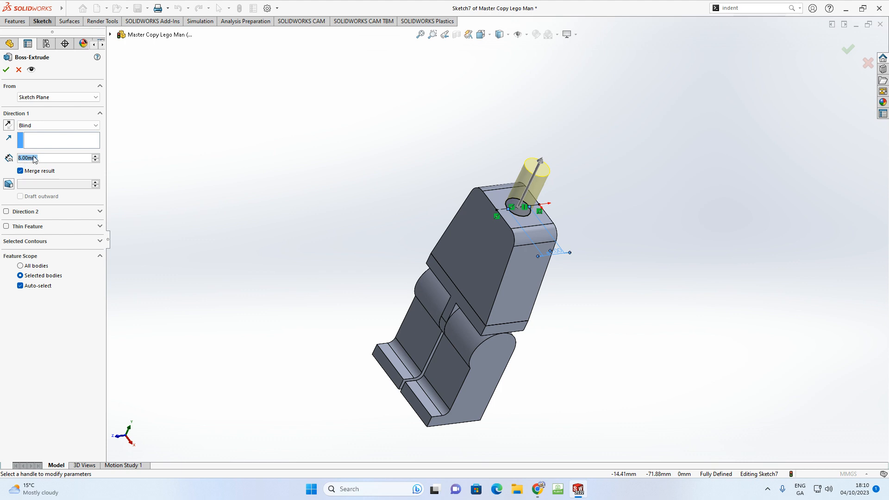
pyautogui.write('5')
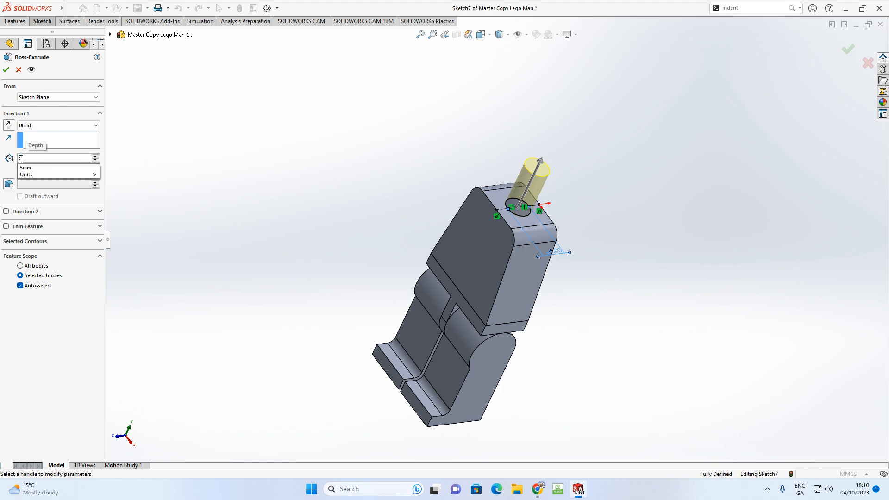
pyautogui.press('Return')
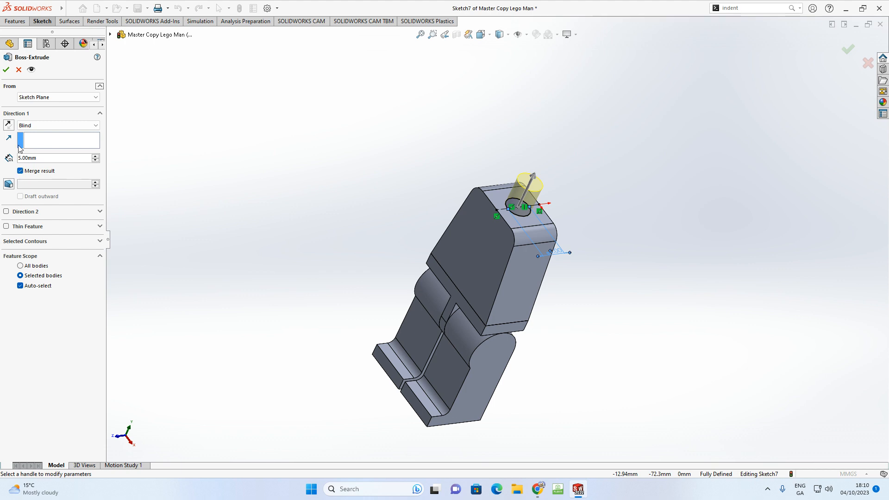
pyautogui.click(6, 71)
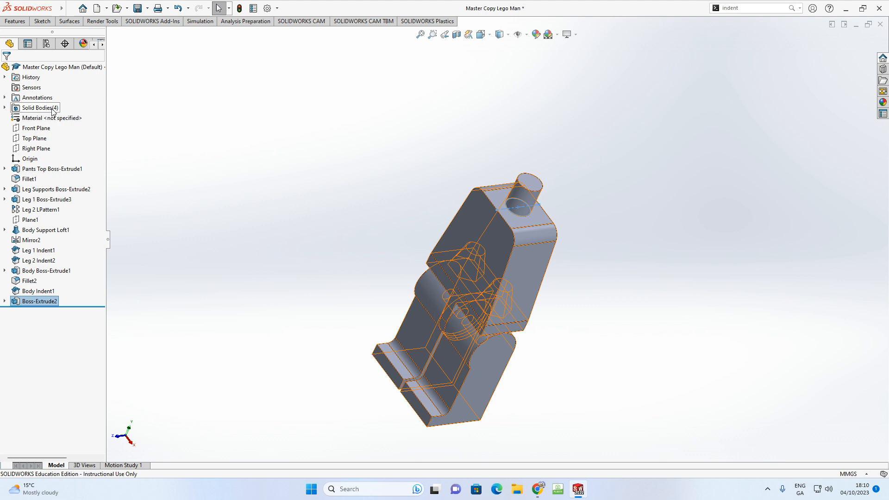
pyautogui.click(217, 117)
# Step: Start a sketch on the torso's slanted side face
pyautogui.moveTo(393, 233); pyautogui.dragTo(443, 255, button='middle')
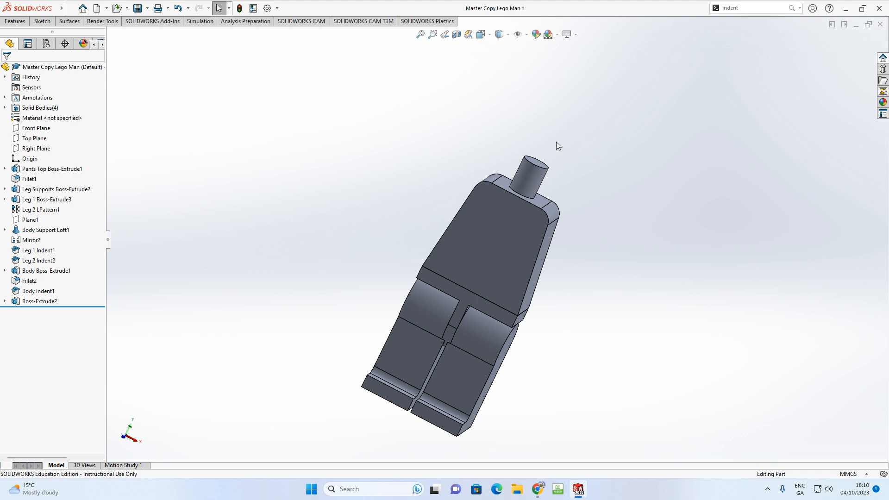
pyautogui.moveTo(598, 213); pyautogui.dragTo(532, 247, button='middle')
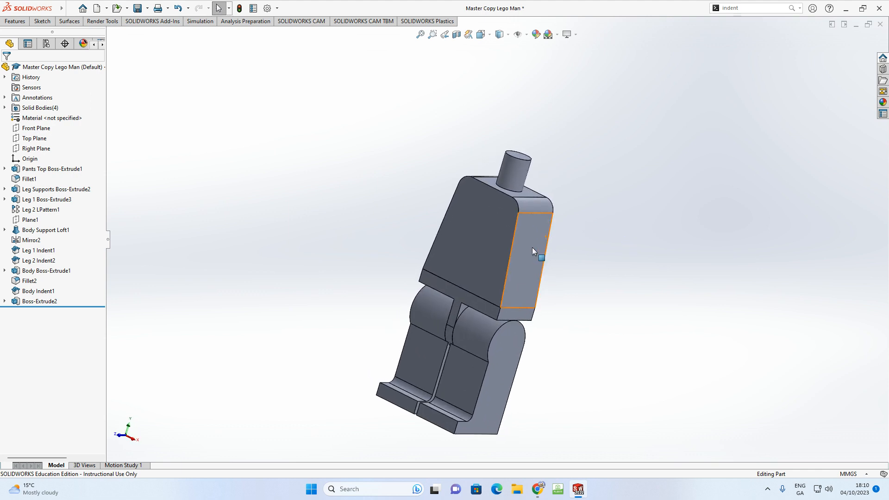
pyautogui.click(530, 250)
pyautogui.click(632, 328)
pyautogui.click(527, 258)
pyautogui.click(566, 273)
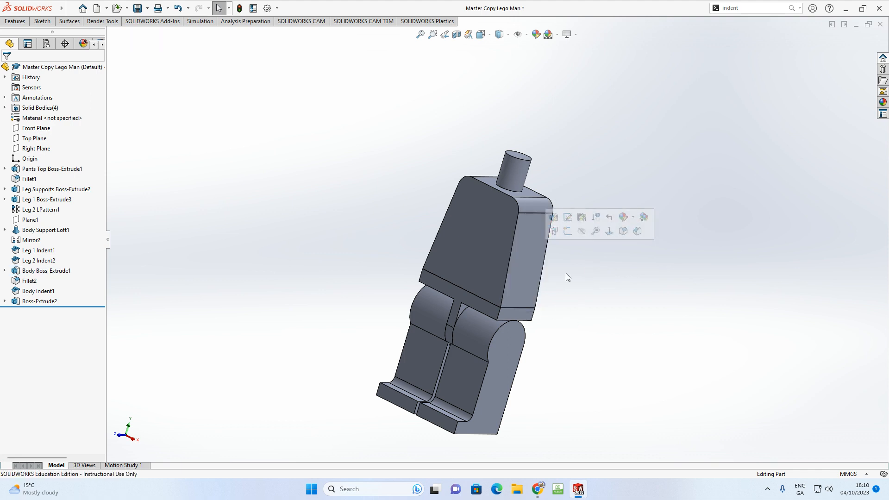
pyautogui.click(527, 263)
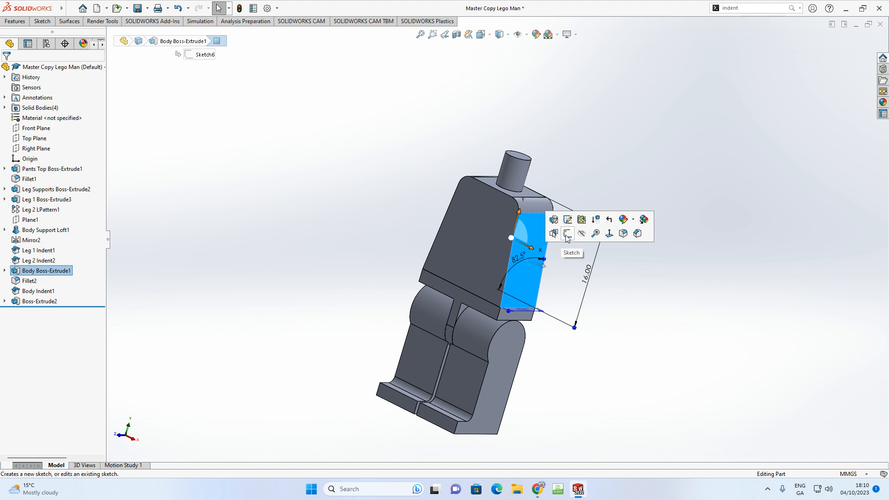
pyautogui.click(566, 235)
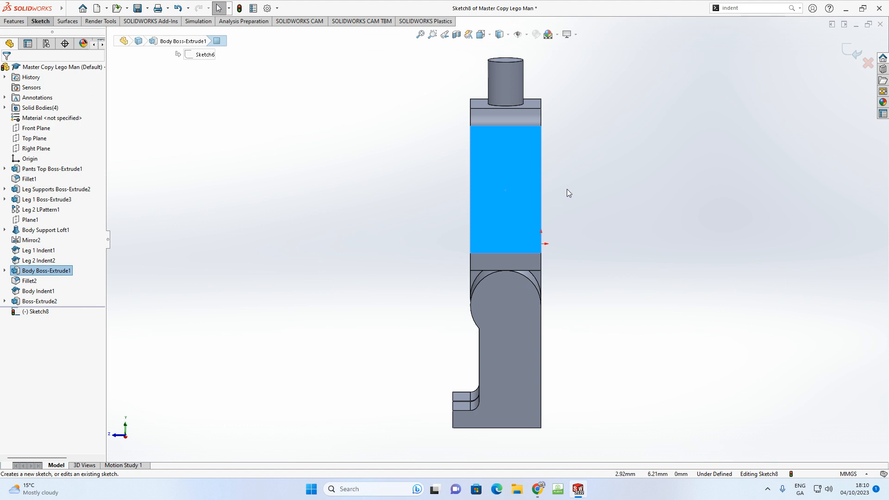
# Step: Draw a vertical centerline about 6.7 mm long below the upper edge's midpoint, continued by one about 3.54 mm long slanting down toward the figure's front
pyautogui.click(49, 22)
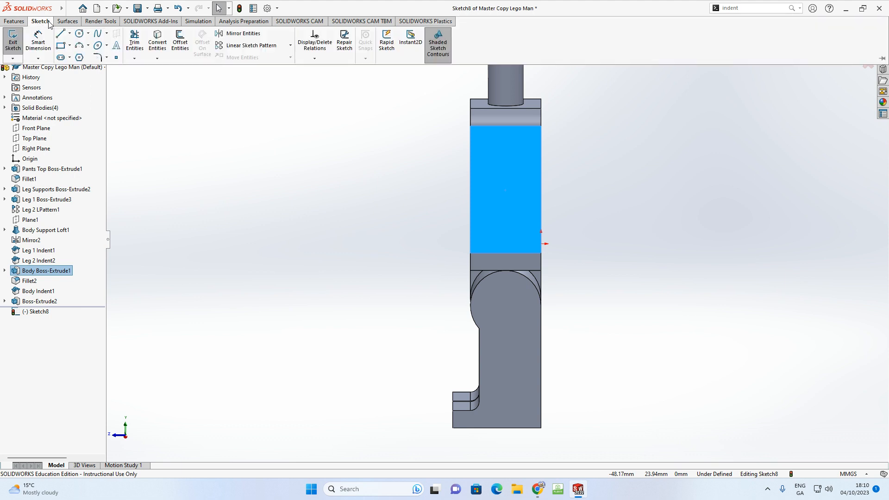
pyautogui.click(71, 34)
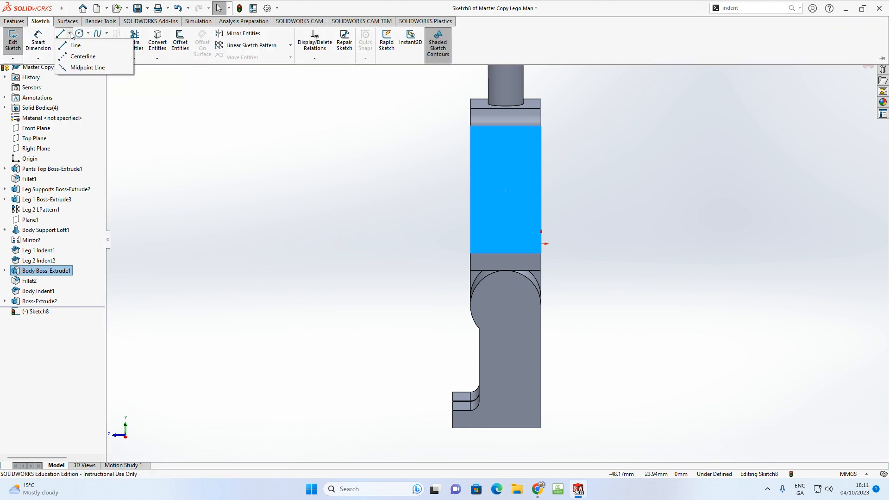
pyautogui.click(74, 57)
pyautogui.scroll(-1, 551, 147)
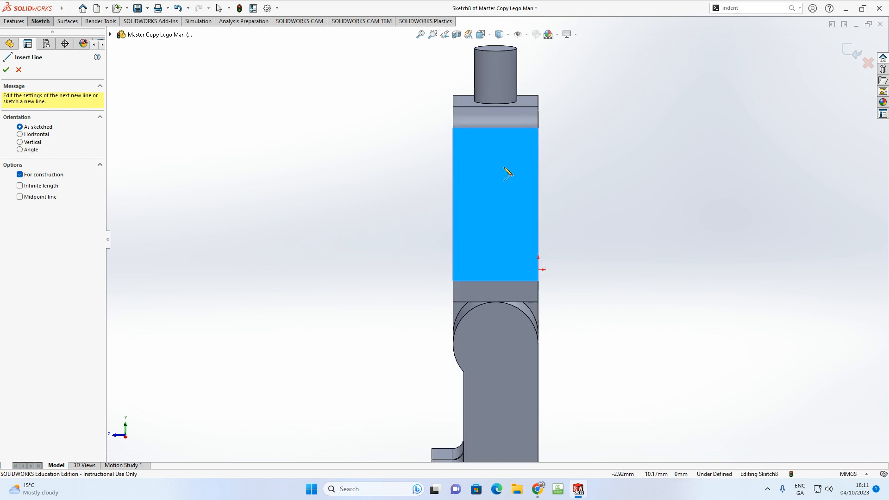
pyautogui.scroll(-3, 505, 179)
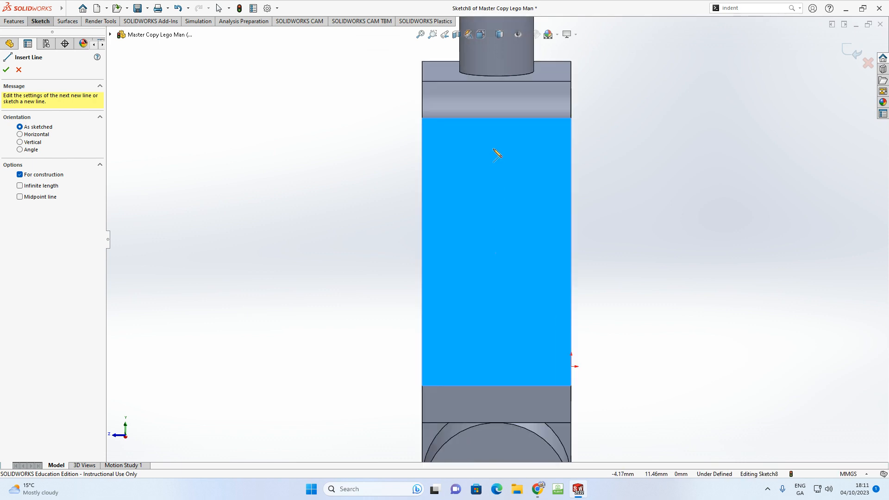
pyautogui.click(496, 118)
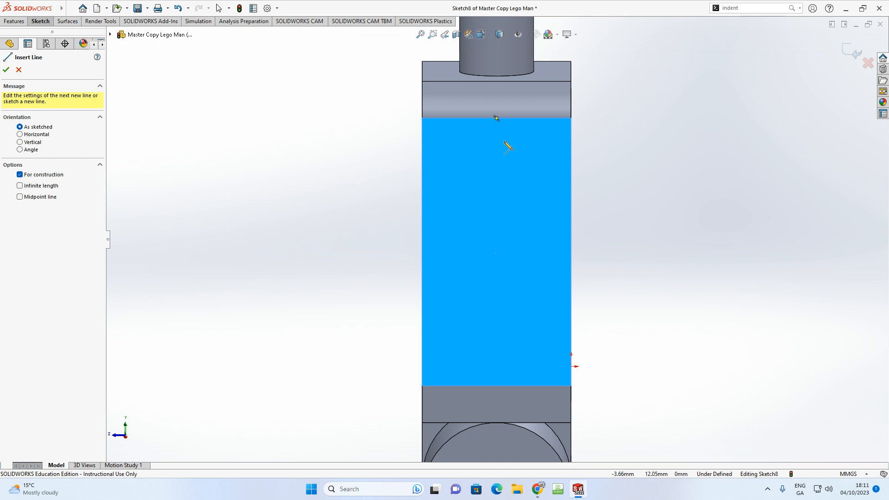
pyautogui.click(496, 117)
pyautogui.moveTo(498, 154); pyautogui.dragTo(499, 275)
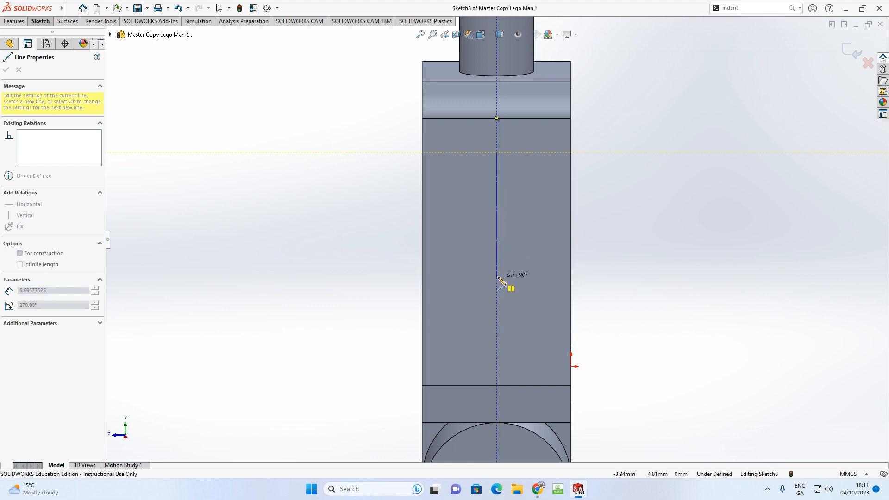
pyautogui.click(496, 277)
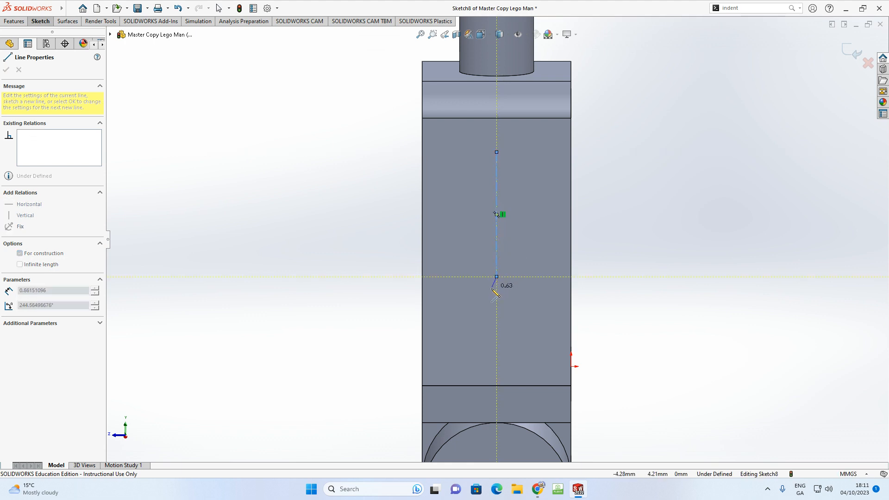
pyautogui.click(462, 332)
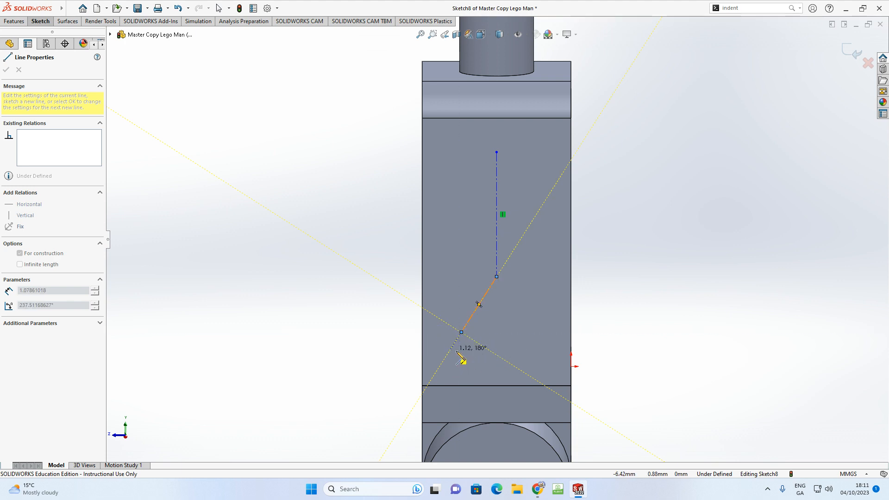
pyautogui.press('Escape')
pyautogui.press('Escape')
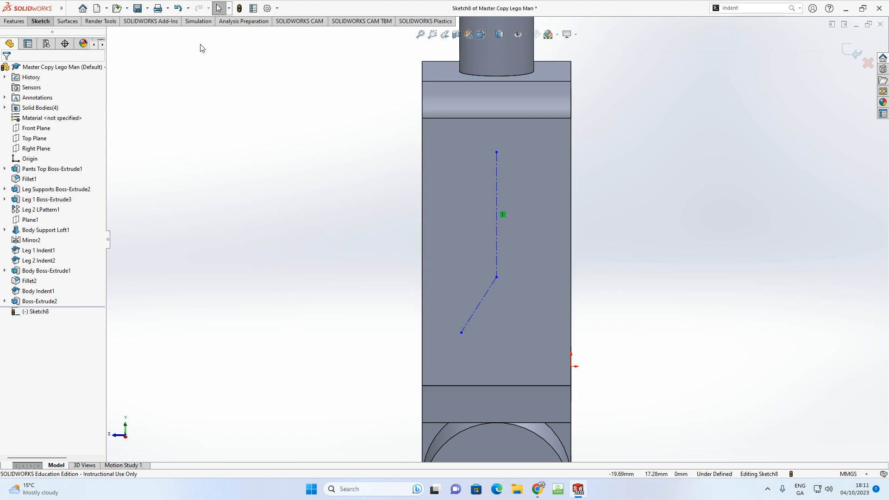
# Step: Dimension the vertical centerline's upper endpoint 3 mm below the side face's upper edge
pyautogui.click(40, 21)
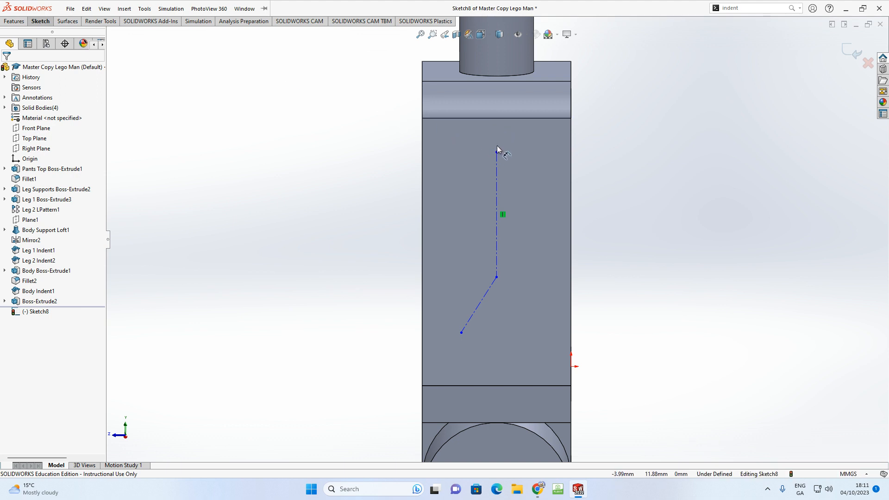
pyautogui.click(495, 119)
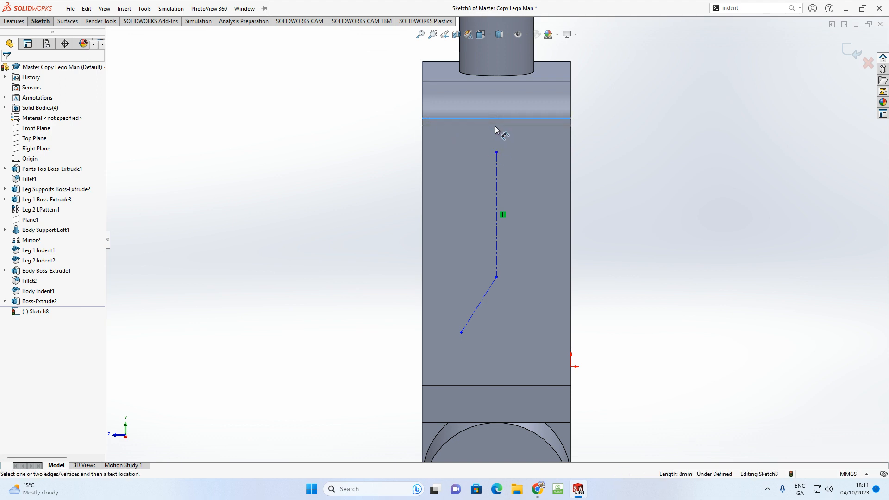
pyautogui.click(497, 152)
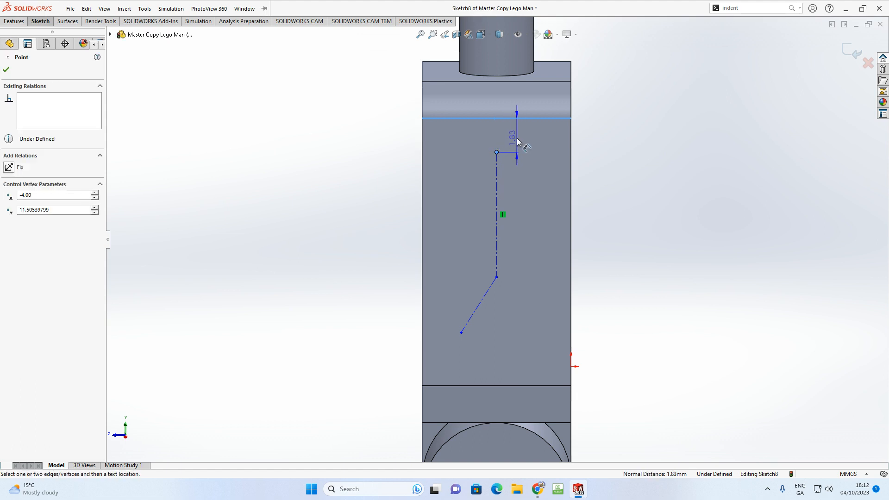
pyautogui.click(619, 140)
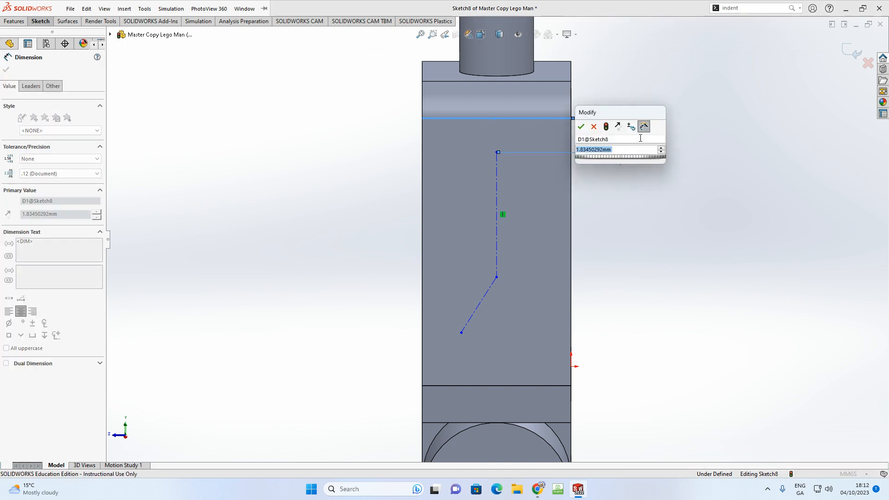
pyautogui.write('3')
pyautogui.press('Return')
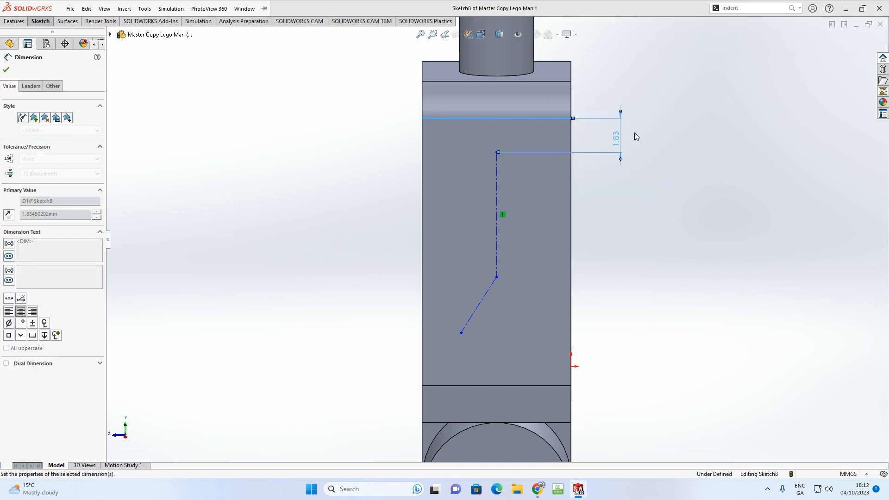
# Step: Dimension the vertical centerline's length as 6 mm
pyautogui.click(497, 259)
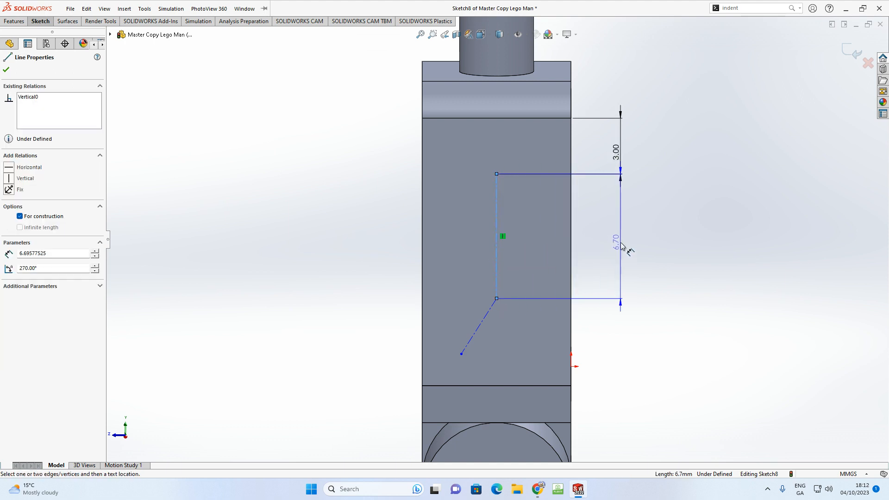
pyautogui.click(622, 250)
pyautogui.write('6')
pyautogui.press('Return')
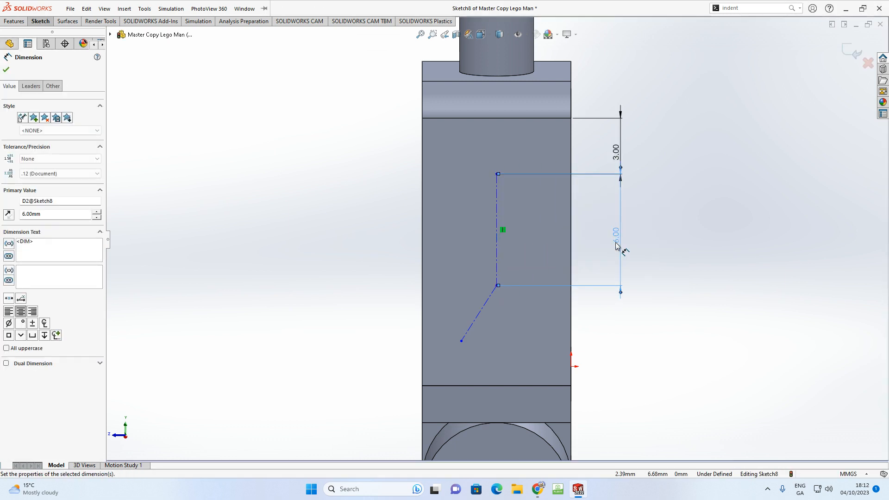
# Step: Dimension the slanted centerline's length as 4 mm
pyautogui.click(485, 313)
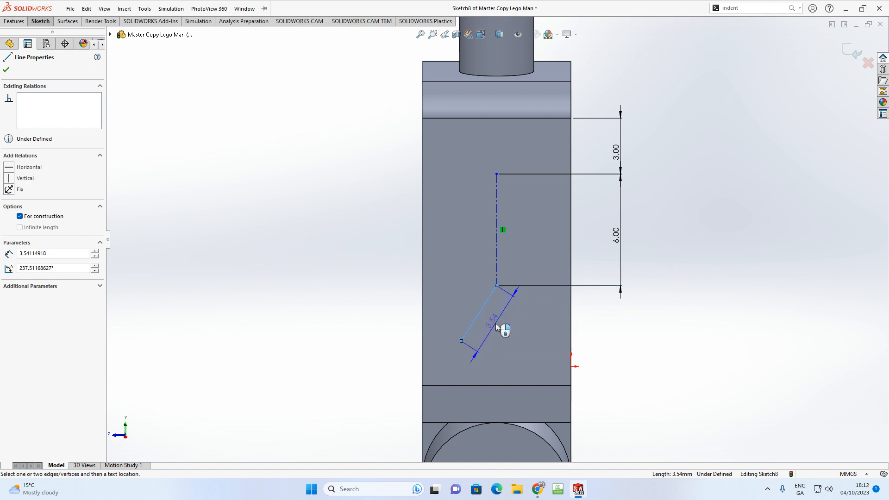
pyautogui.click(496, 327)
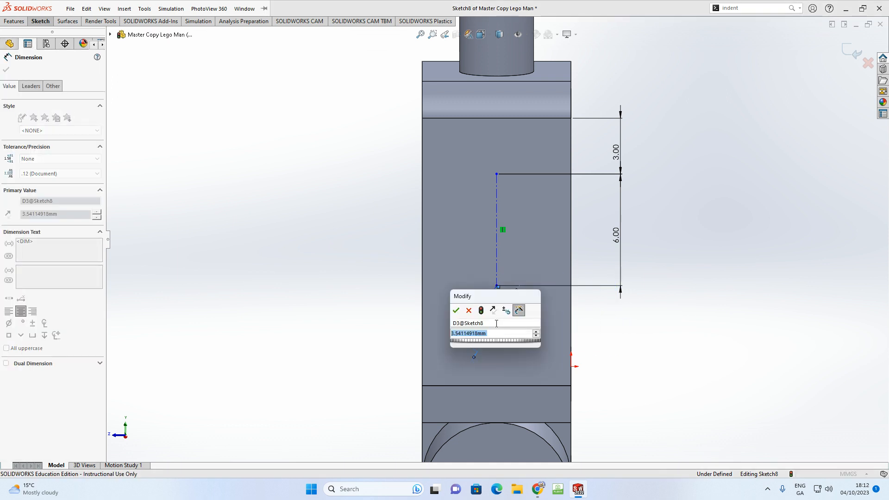
pyautogui.write('4')
pyautogui.press('Return')
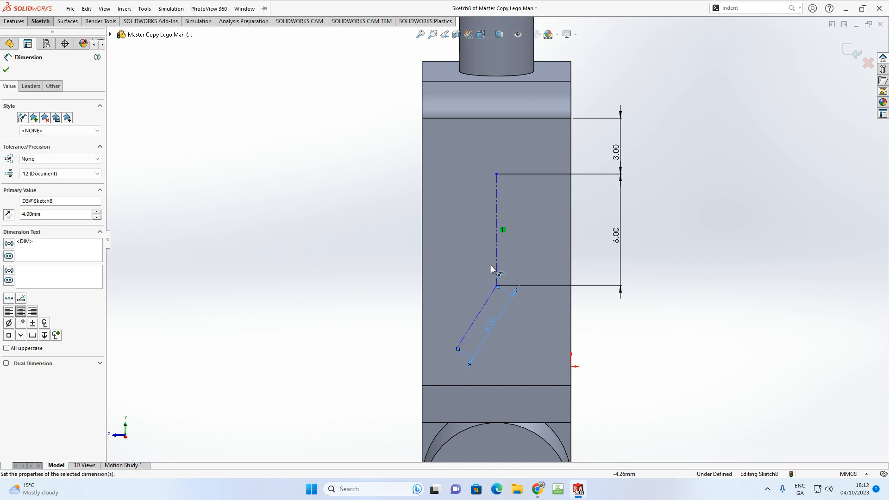
# Step: Dimension the angle between the slanted centerline and the vertical centerline as 135 degrees
pyautogui.click(484, 305)
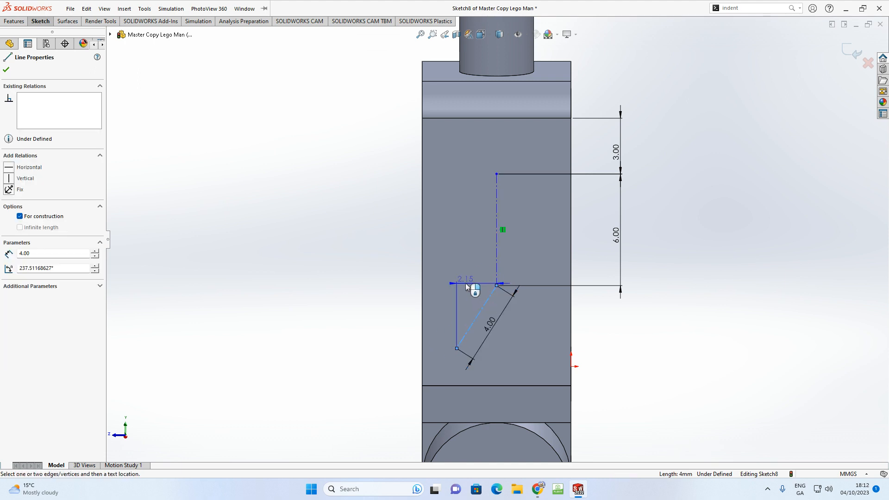
pyautogui.click(497, 262)
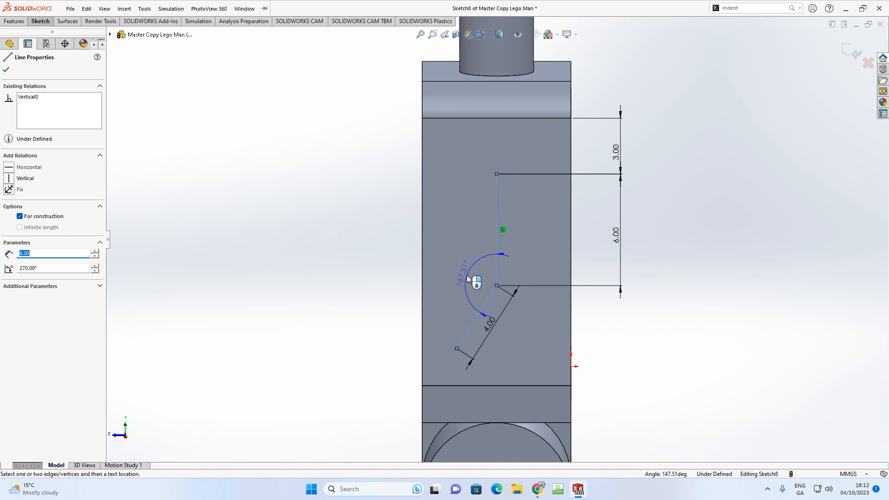
pyautogui.click(467, 278)
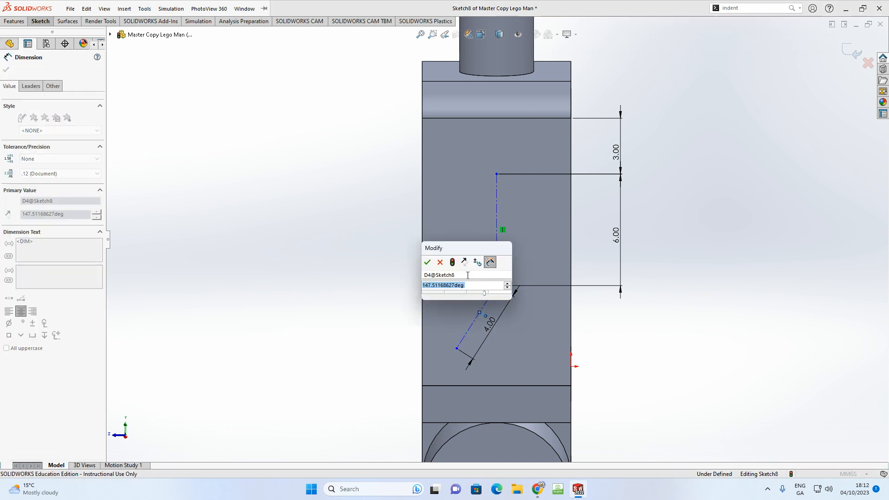
pyautogui.write('135')
pyautogui.press('Return')
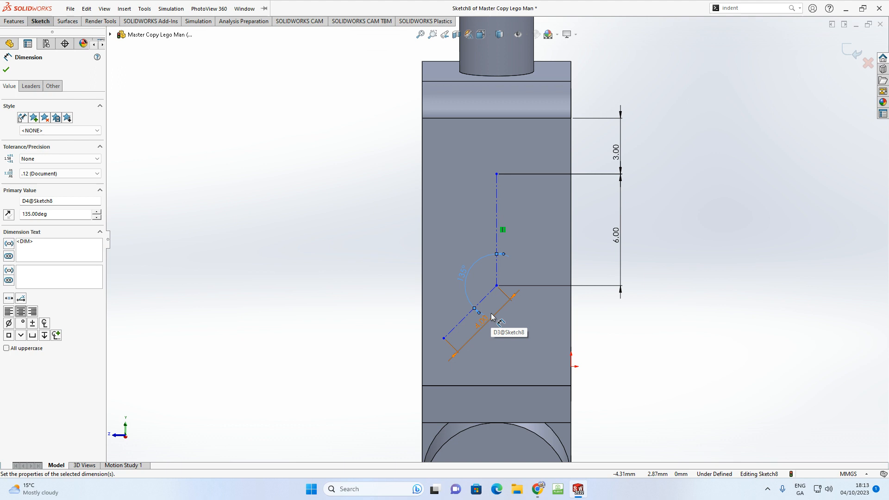
pyautogui.click(70, 8)
pyautogui.click(46, 21)
pyautogui.click(68, 33)
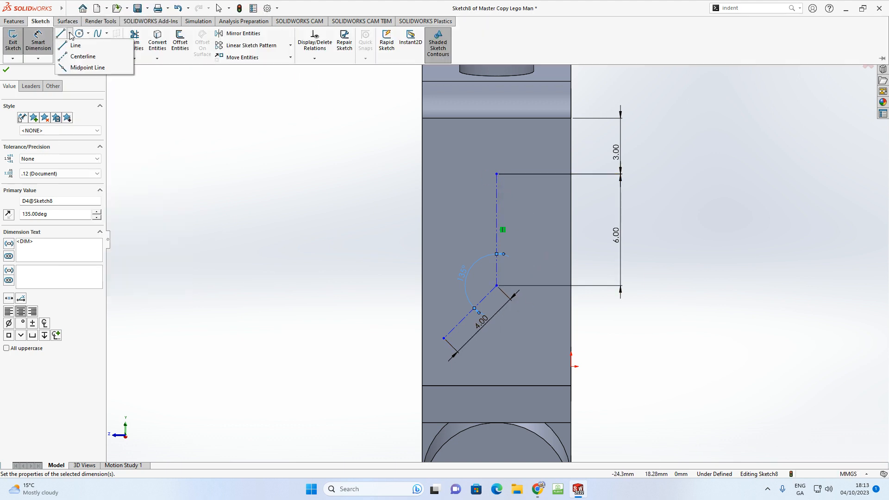
pyautogui.click(76, 57)
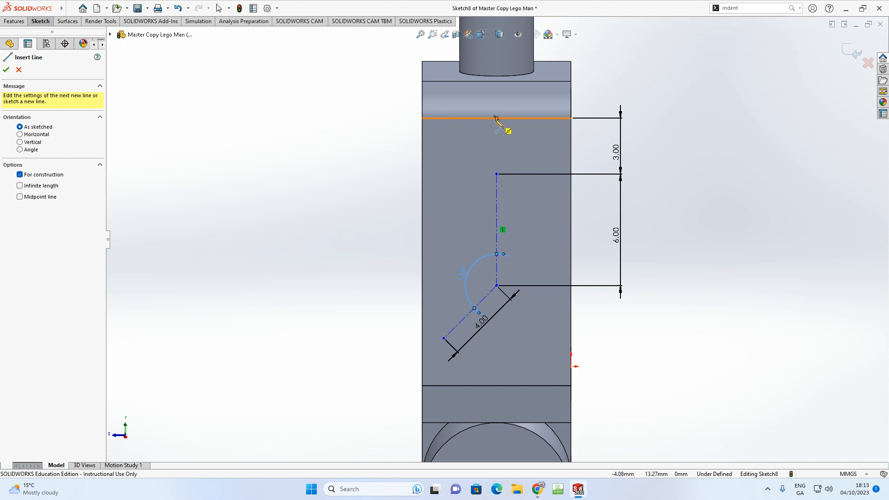
pyautogui.click(496, 118)
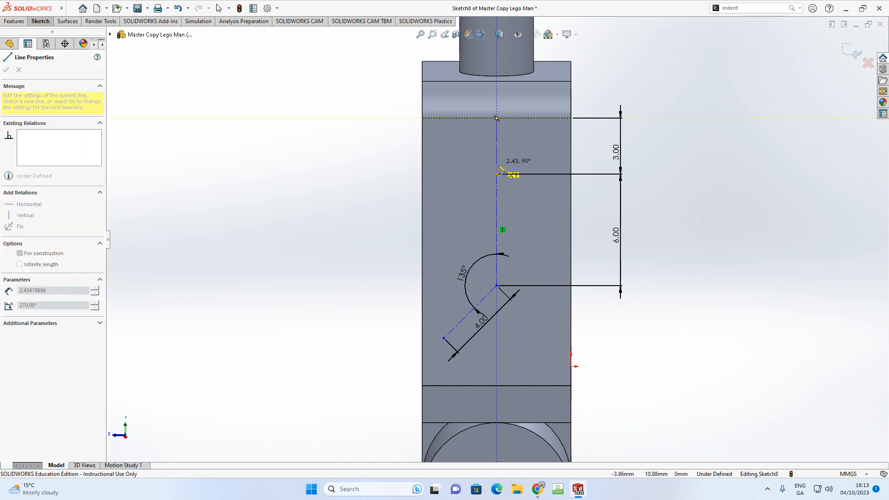
pyautogui.click(497, 173)
pyautogui.press('Escape')
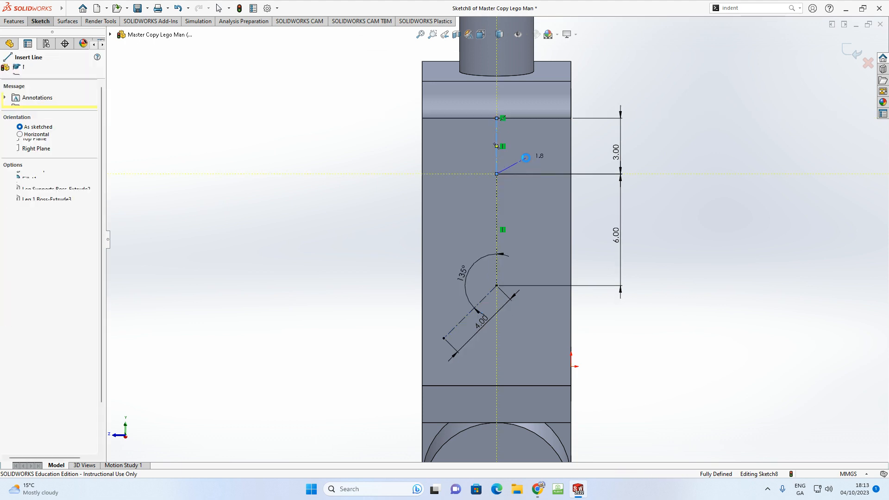
pyautogui.press('Escape')
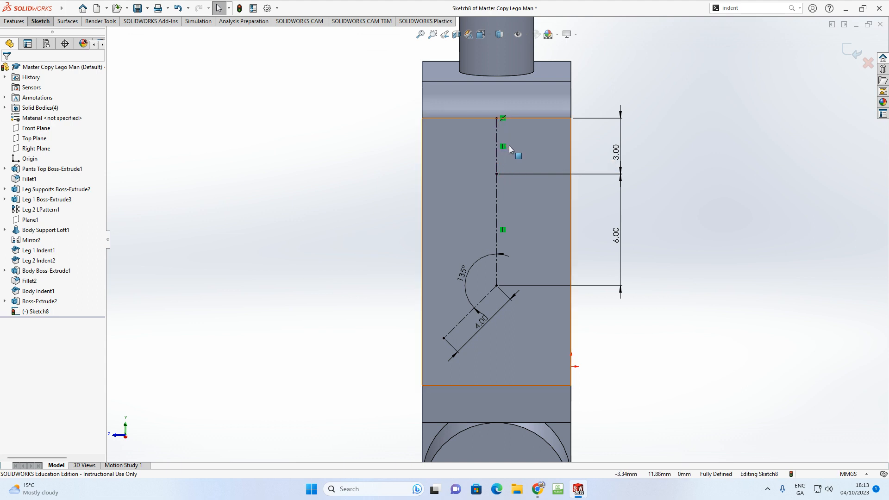
pyautogui.hotkey('ctrl', 'z')
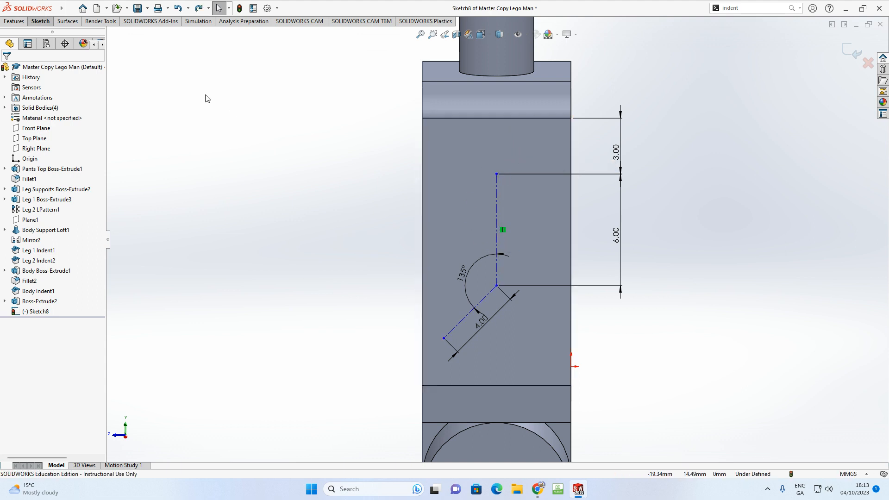
# Step: Draw a vertical centerline from the midpoint of the side face's upper edge to the upper endpoint of the arm path
pyautogui.click(47, 23)
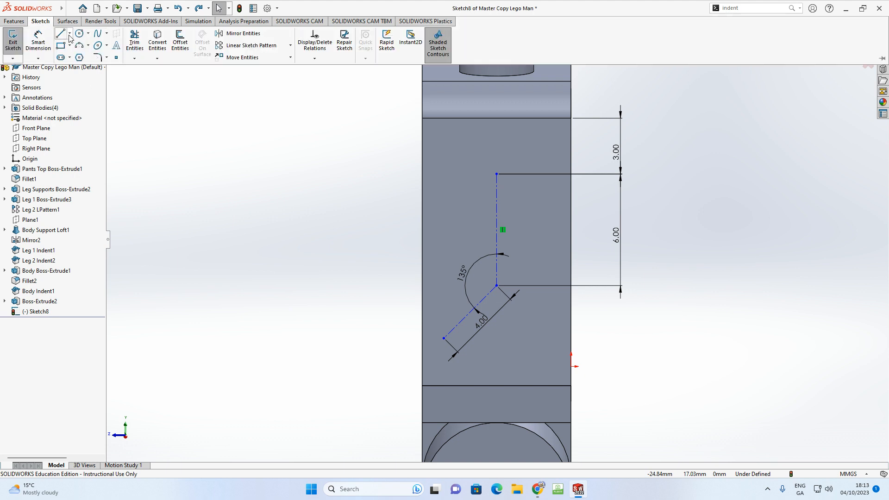
pyautogui.click(70, 34)
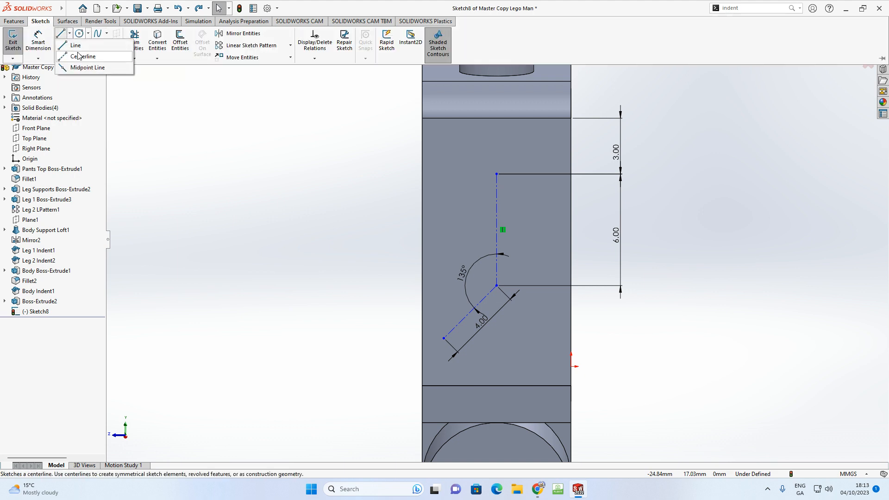
pyautogui.click(76, 51)
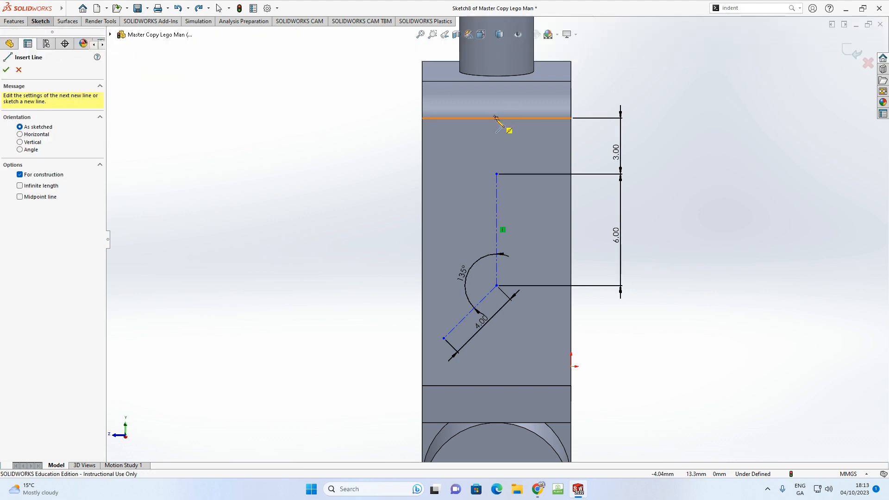
pyautogui.click(496, 118)
pyautogui.click(497, 174)
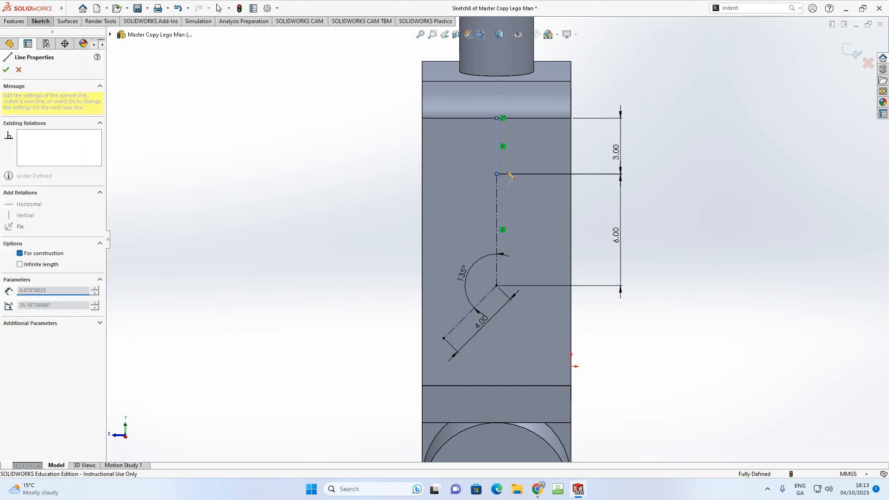
pyautogui.press('Escape')
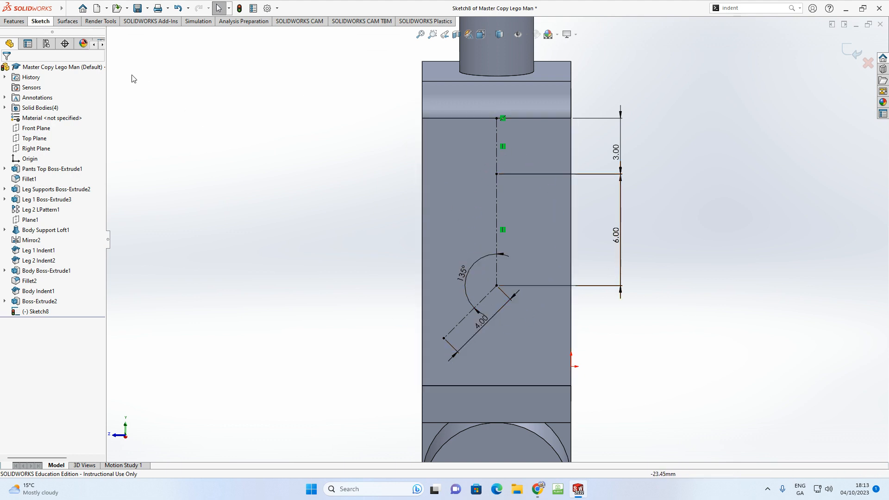
# Step: Offset the 6 mm vertical and 4 mm slanted centerlines by 1.75 mm in both directions, capping the ends with arcs
pyautogui.click(38, 23)
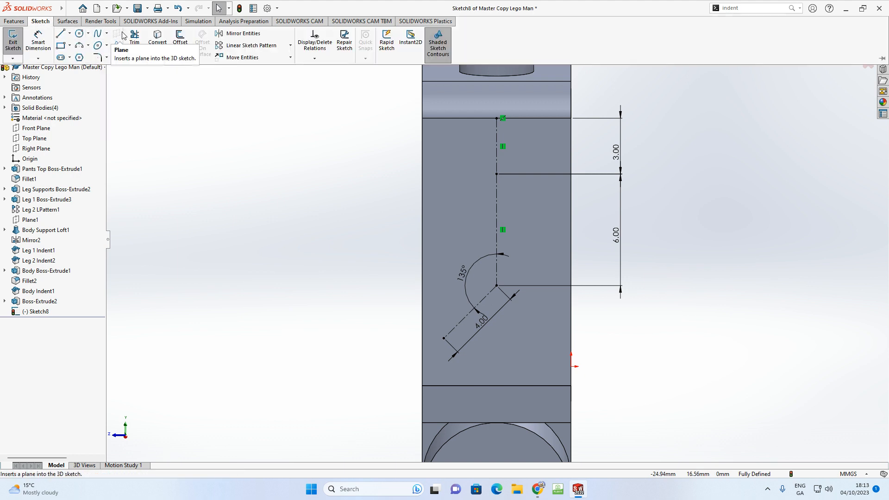
pyautogui.click(181, 44)
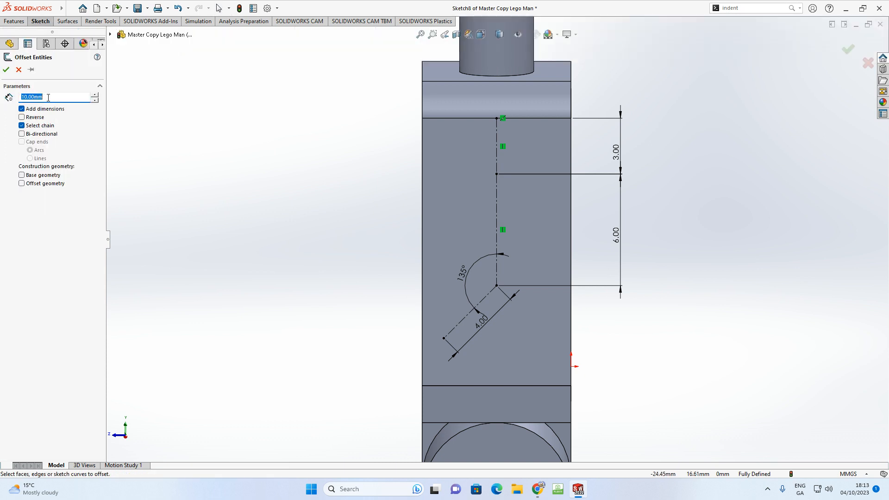
pyautogui.write('1.75')
pyautogui.press('Return')
pyautogui.click(497, 240)
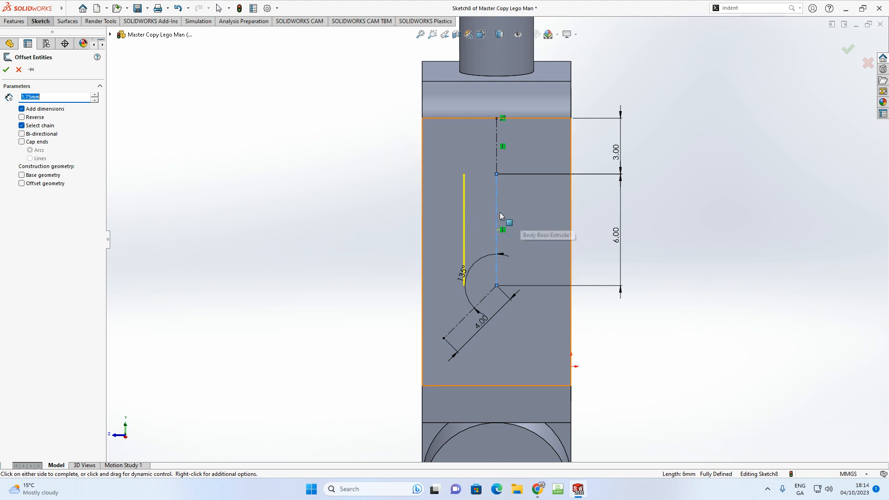
pyautogui.click(21, 134)
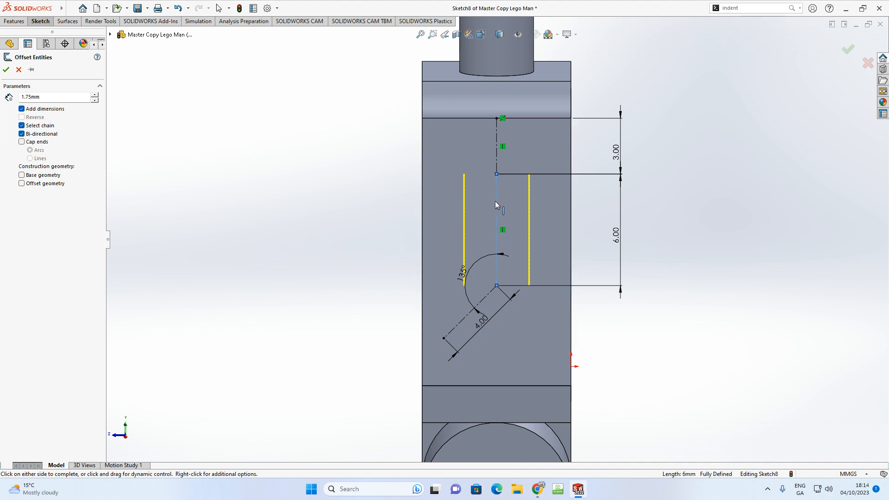
pyautogui.click(481, 302)
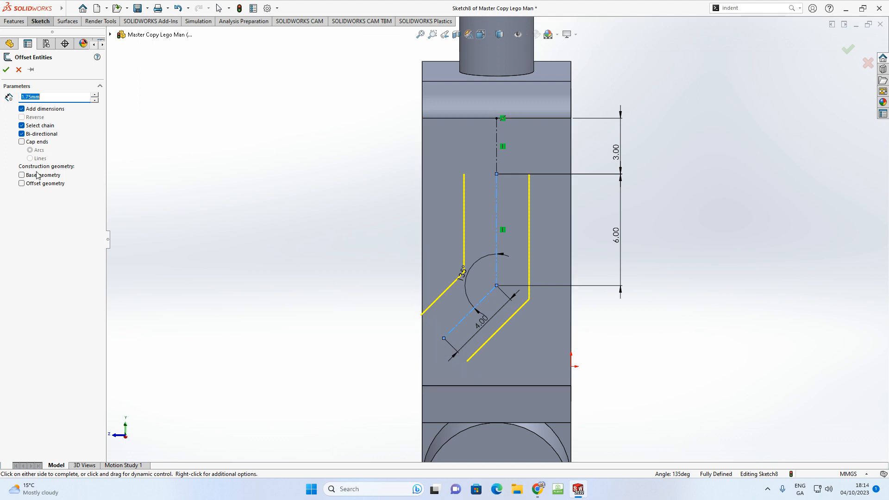
pyautogui.click(22, 142)
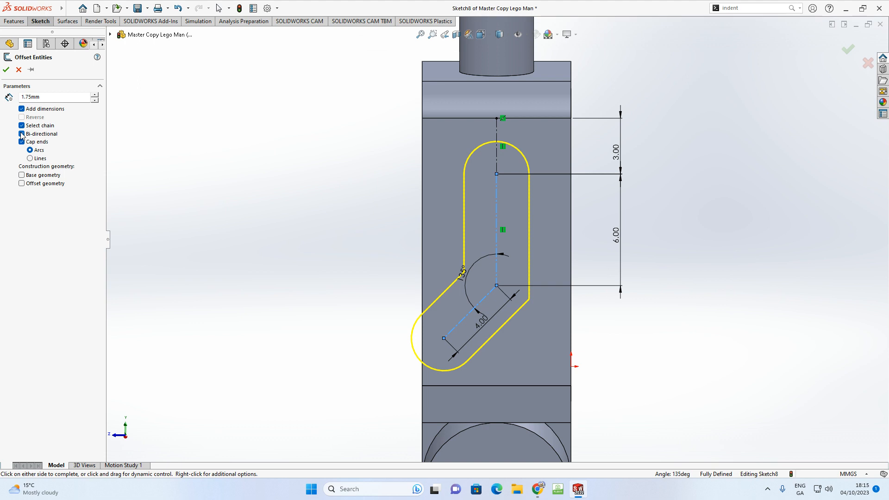
pyautogui.click(29, 159)
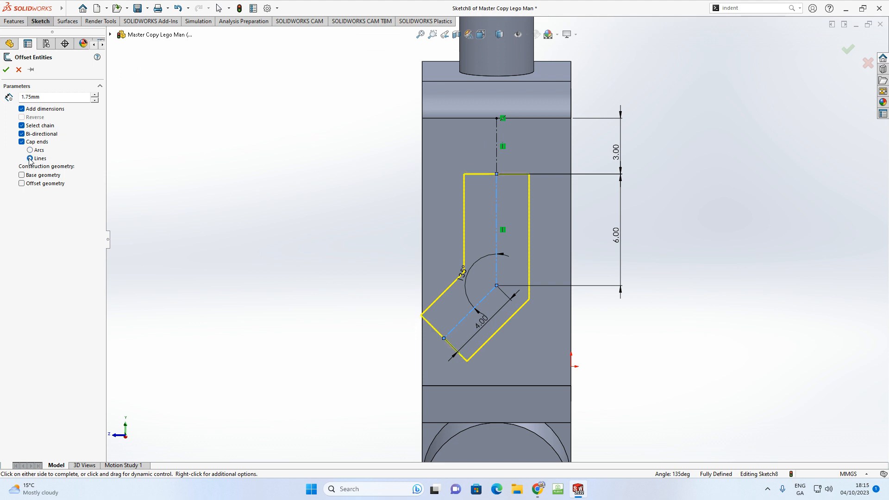
pyautogui.click(30, 151)
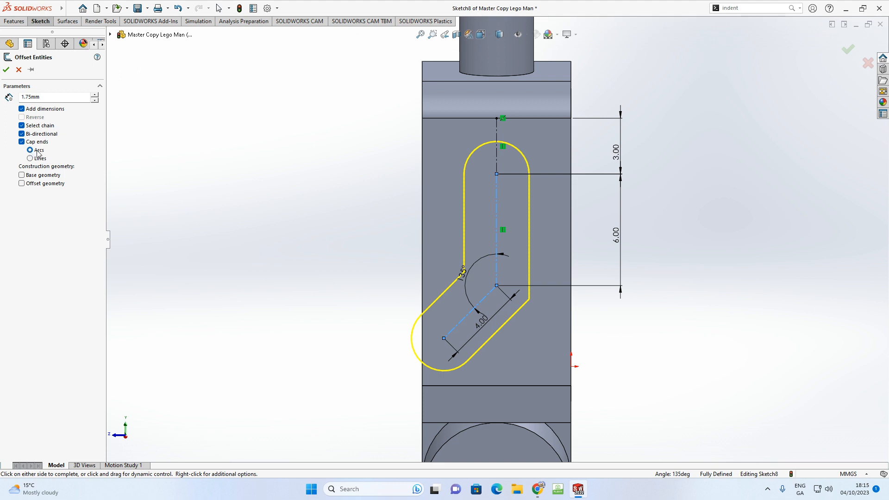
pyautogui.click(6, 70)
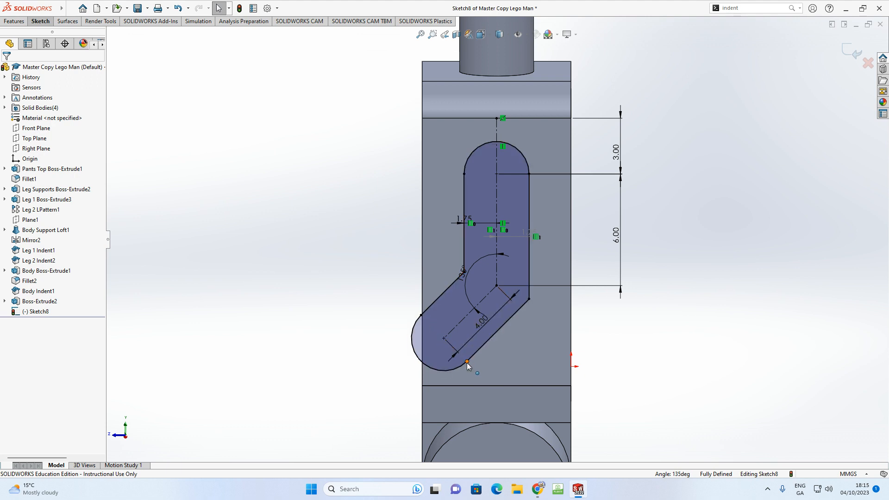
# Step: Draw a solid line across the arm profile's lower end, joining the two endpoints of the lower cap arc
pyautogui.click(45, 25)
pyautogui.click(61, 35)
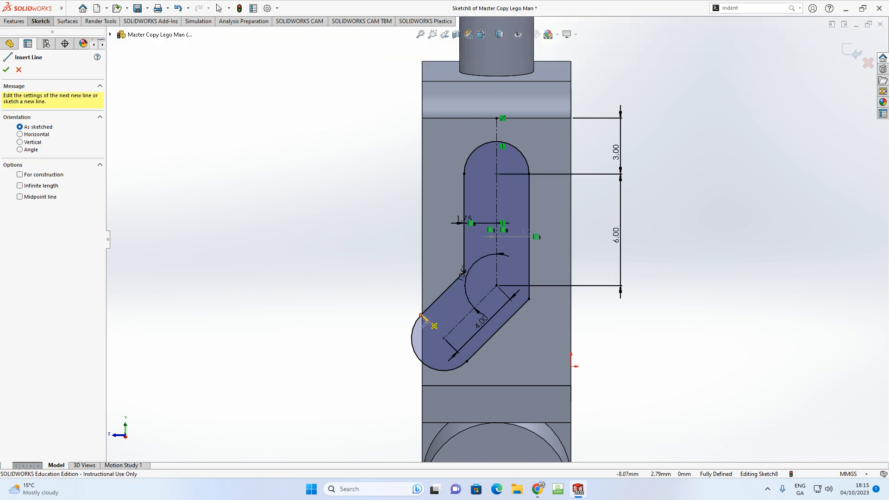
pyautogui.click(421, 315)
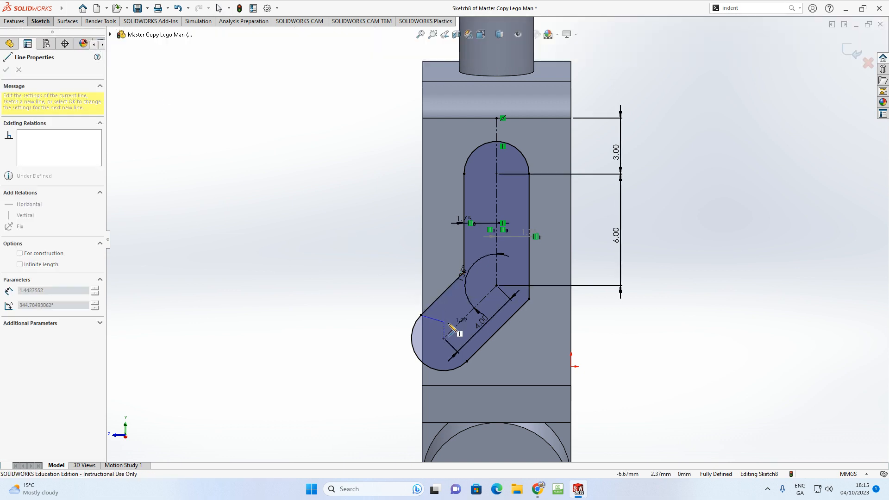
pyautogui.click(468, 361)
pyautogui.click(469, 365)
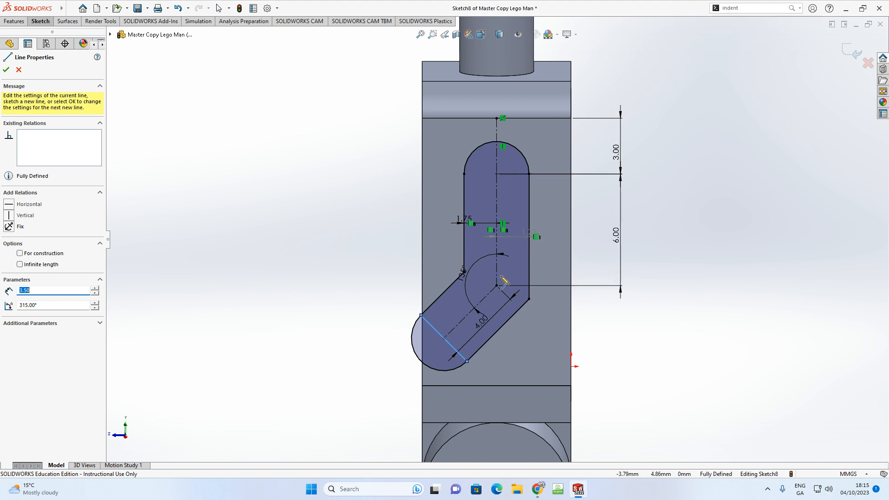
pyautogui.press('Escape')
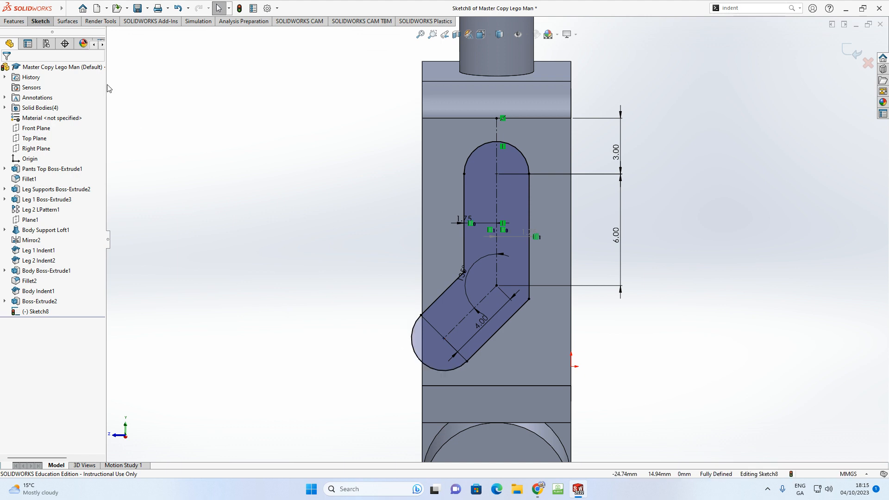
# Step: Trim away the lower cap arc with Power trim so the arm profile ends at the straight line
pyautogui.click(40, 21)
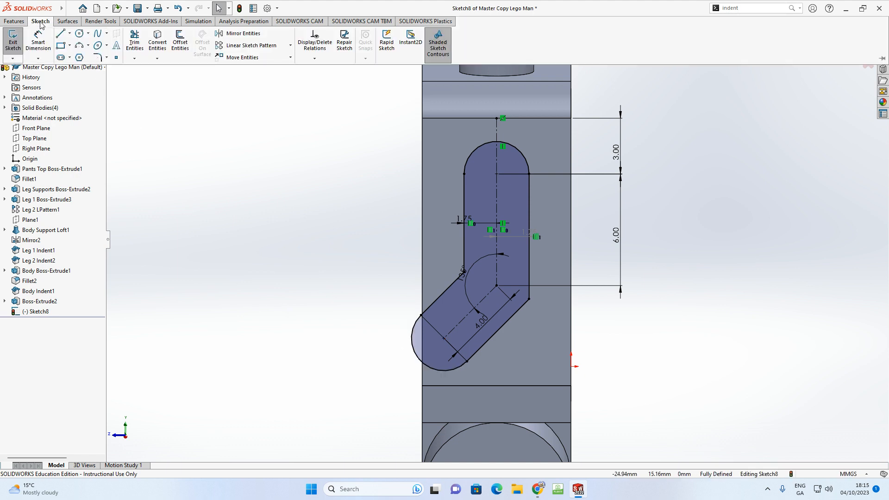
pyautogui.click(133, 45)
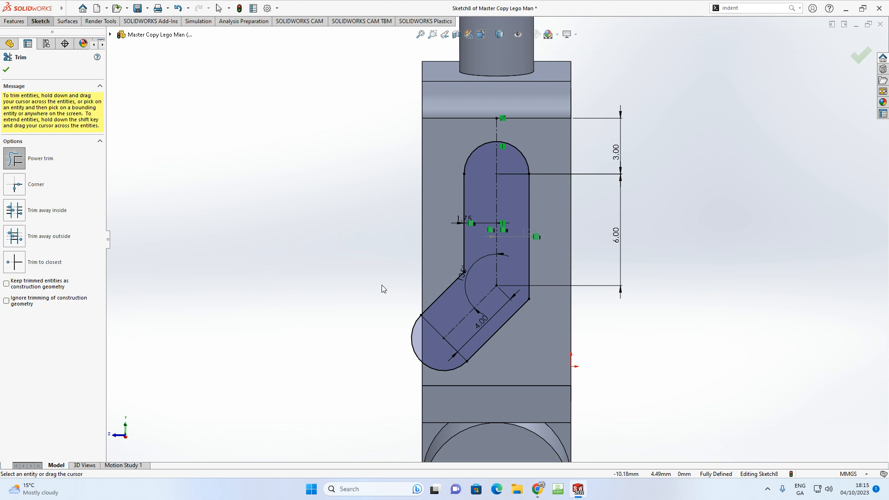
pyautogui.moveTo(353, 314)
pyautogui.mouseDown()
pyautogui.moveTo(366, 341)
pyautogui.moveTo(364, 315)
pyautogui.moveTo(368, 325)
pyautogui.moveTo(288, 316)
pyautogui.moveTo(322, 306)
pyautogui.moveTo(312, 330)
pyautogui.moveTo(324, 323)
pyautogui.moveTo(406, 353)
pyautogui.mouseUp()
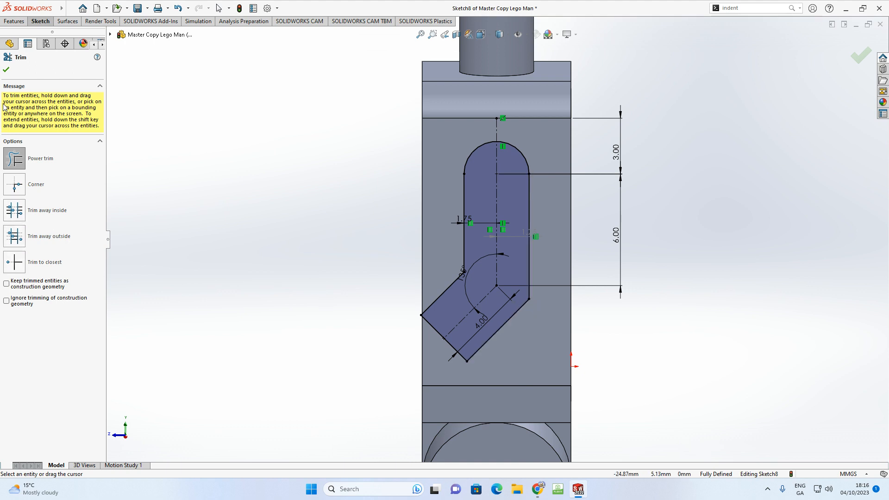
pyautogui.click(6, 70)
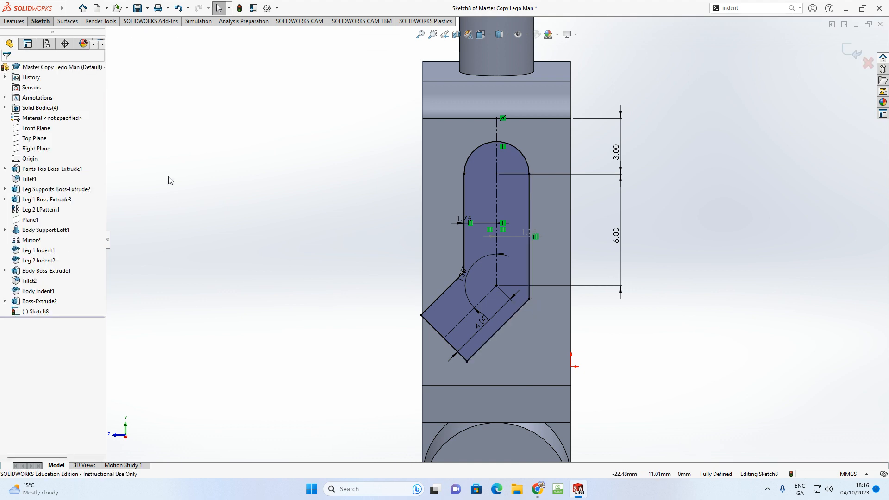
# Step: Set up a blind boss extrusion of the closed arm profile with a depth of 3 mm
pyautogui.moveTo(198, 215)
pyautogui.mouseDown(button='middle')
pyautogui.moveTo(293, 254)
pyautogui.moveTo(238, 235)
pyautogui.mouseUp(button='middle')
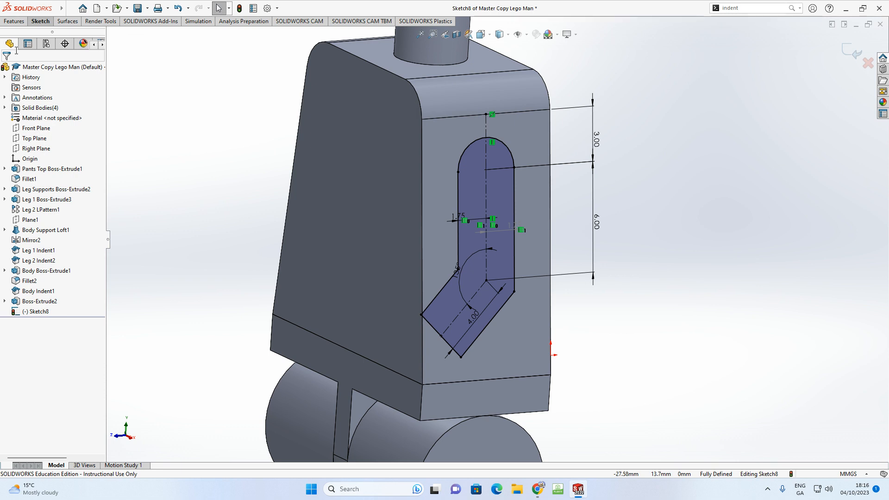
pyautogui.click(14, 21)
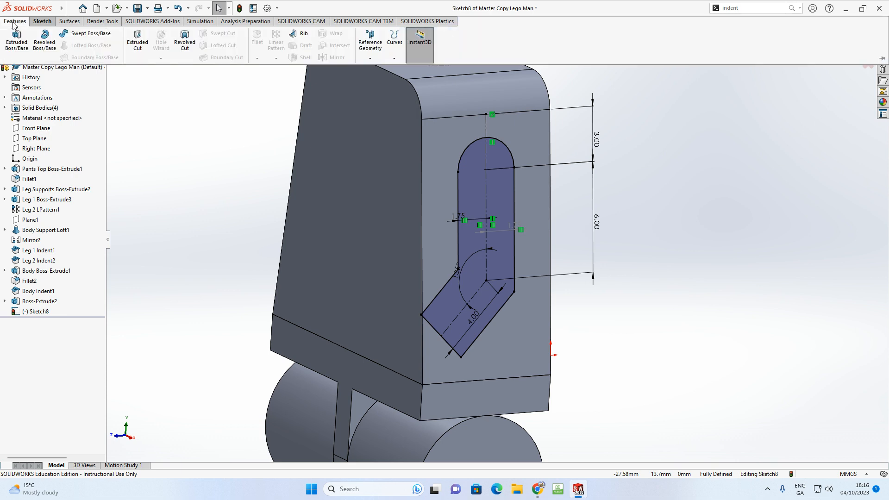
pyautogui.click(14, 42)
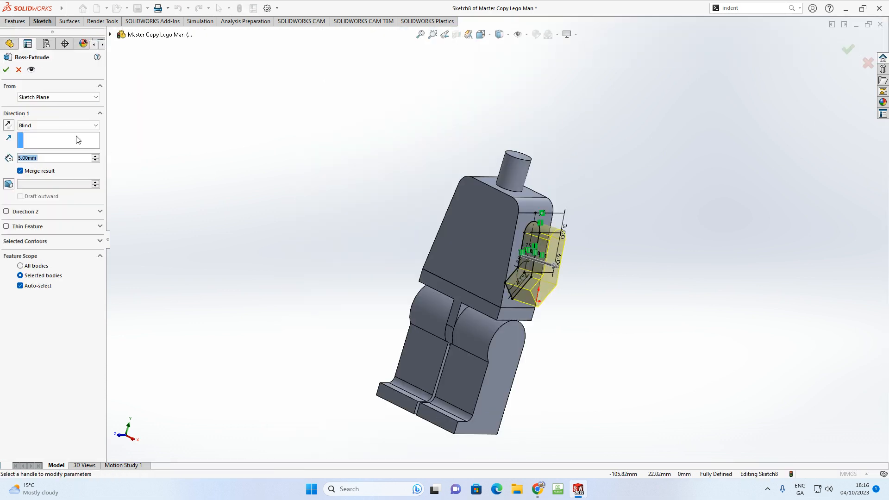
pyautogui.click(50, 158)
pyautogui.moveTo(50, 158); pyautogui.dragTo(24, 158)
pyautogui.write('3')
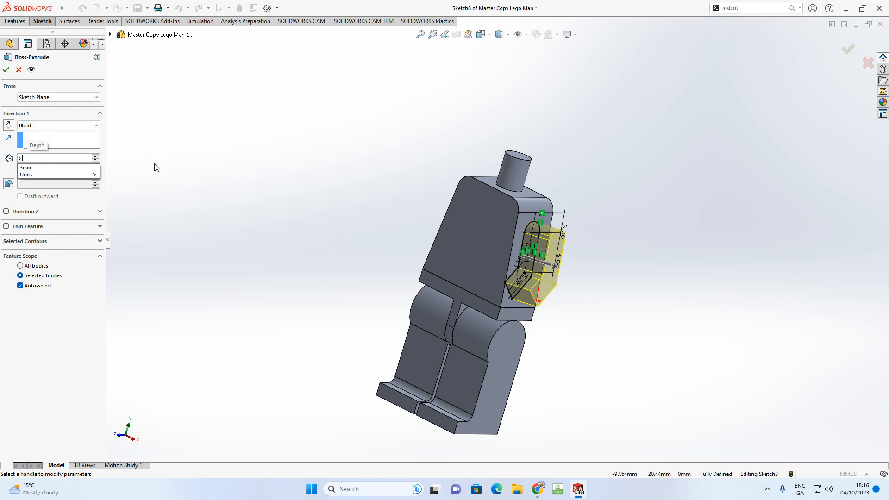
pyautogui.press('Return')
# Step: Turn off merging for the arm extrusion so it forms a separate body, and complete the feature
pyautogui.moveTo(314, 188); pyautogui.dragTo(347, 197, button='middle')
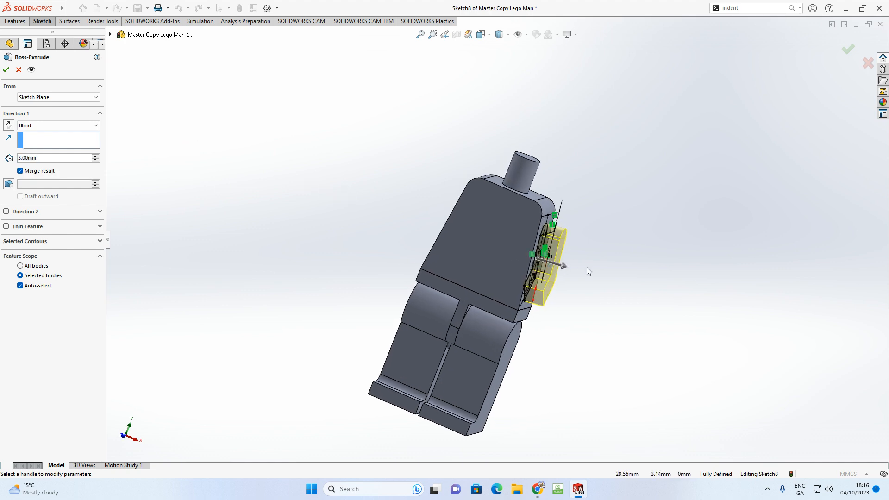
pyautogui.scroll(-5, 587, 268)
pyautogui.moveTo(510, 217); pyautogui.dragTo(489, 206, button='middle')
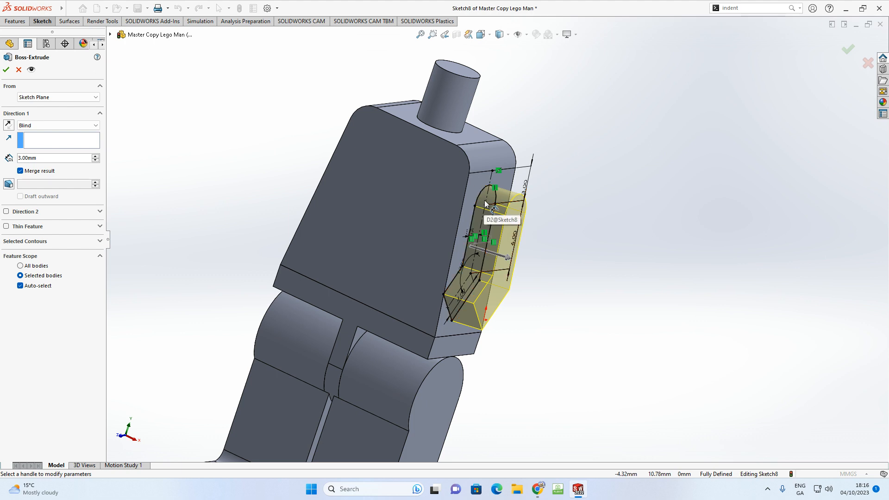
pyautogui.click(21, 170)
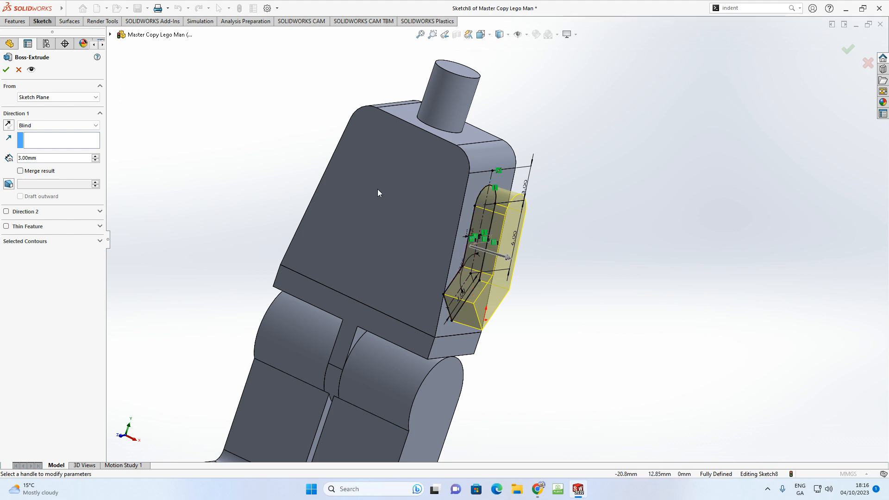
pyautogui.click(6, 70)
pyautogui.moveTo(251, 208); pyautogui.dragTo(270, 182, button='middle')
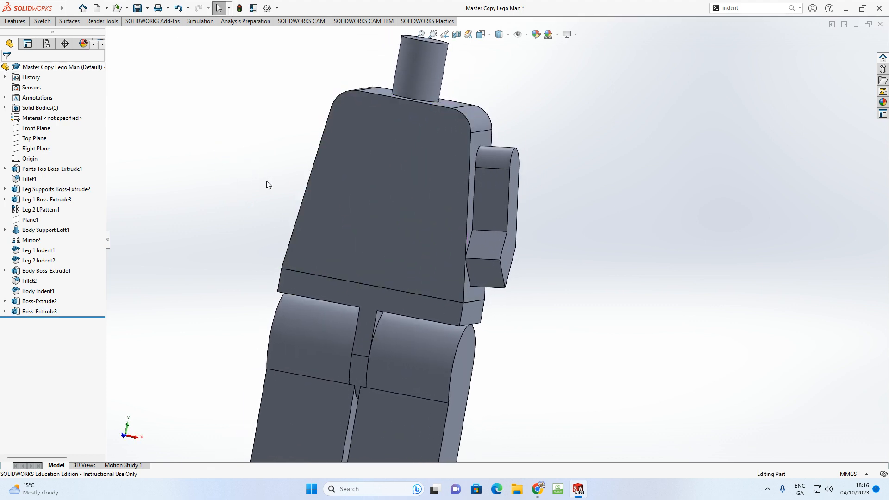
pyautogui.rightClick(498, 201)
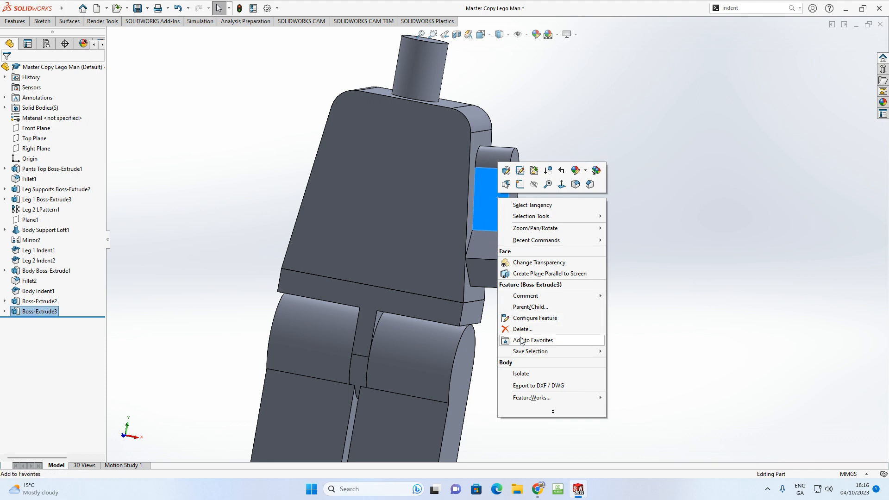
pyautogui.click(526, 374)
pyautogui.moveTo(436, 258); pyautogui.dragTo(468, 241, button='middle')
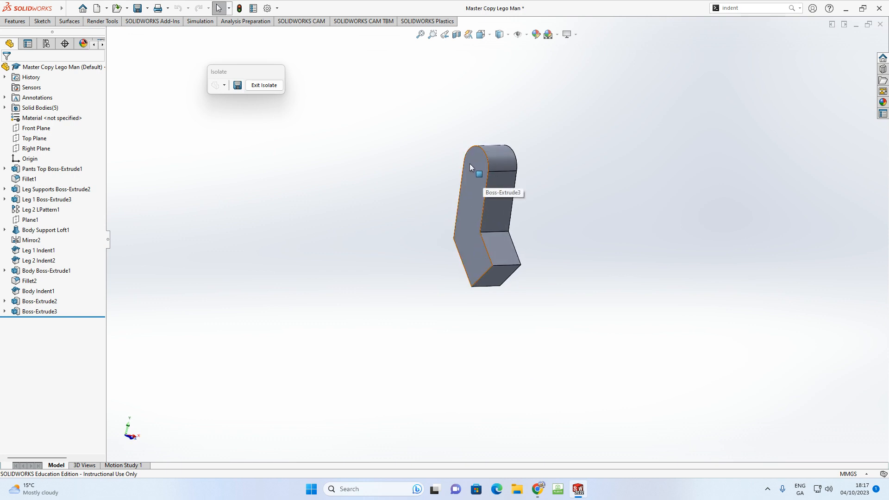
pyautogui.moveTo(476, 171); pyautogui.dragTo(439, 166, button='middle')
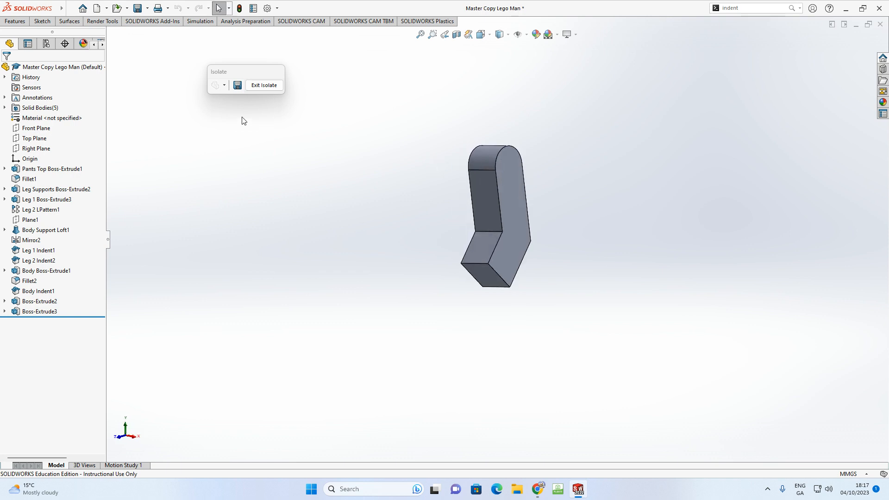
pyautogui.click(264, 85)
pyautogui.click(497, 180)
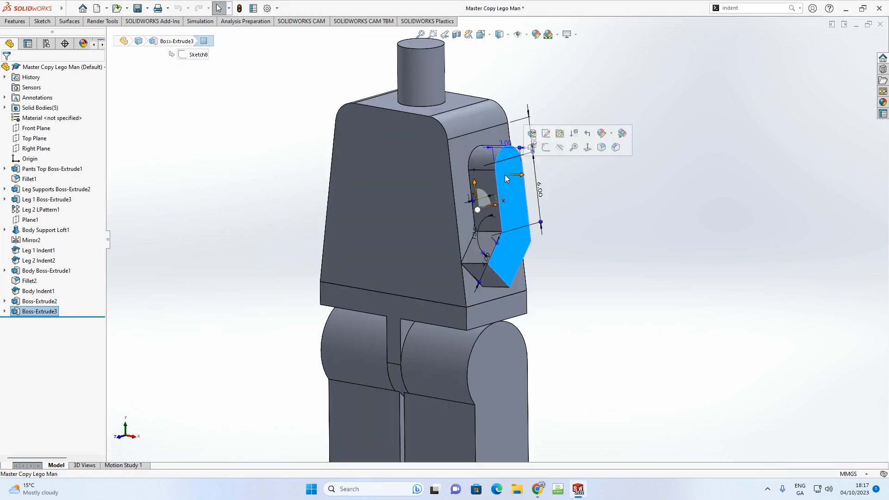
pyautogui.click(580, 196)
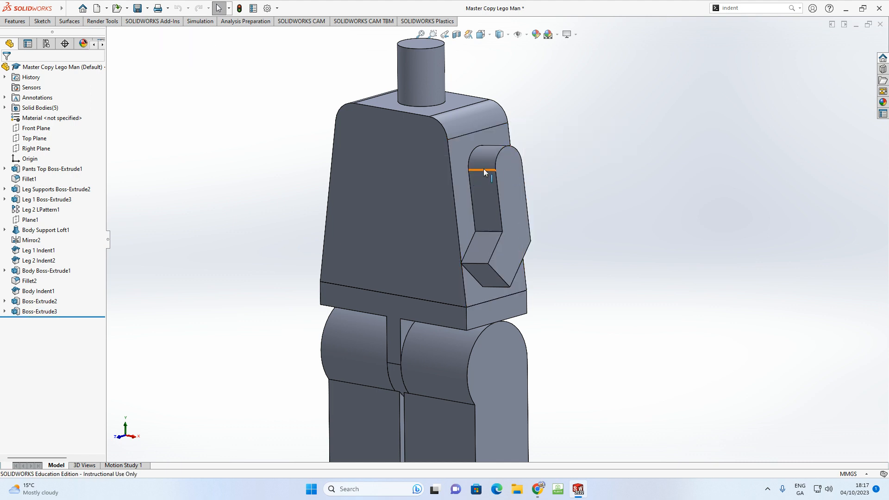
# Step: Isolate the arm body and start a new sketch on its flat inner face that meets the torso
pyautogui.rightClick(484, 185)
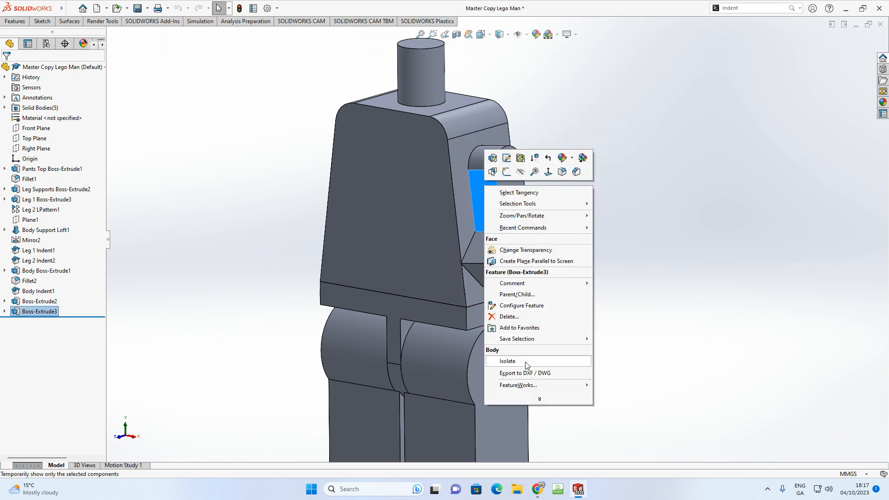
pyautogui.click(514, 306)
pyautogui.moveTo(520, 352); pyautogui.dragTo(488, 176, button='middle')
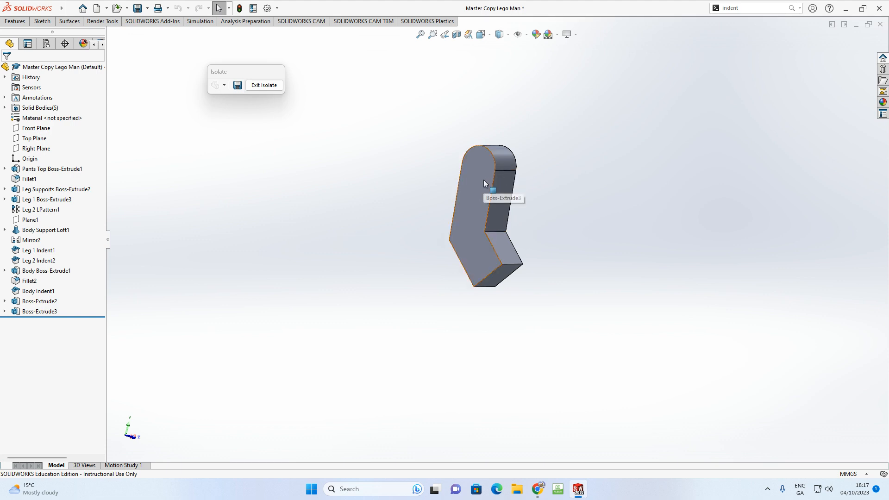
pyautogui.click(483, 180)
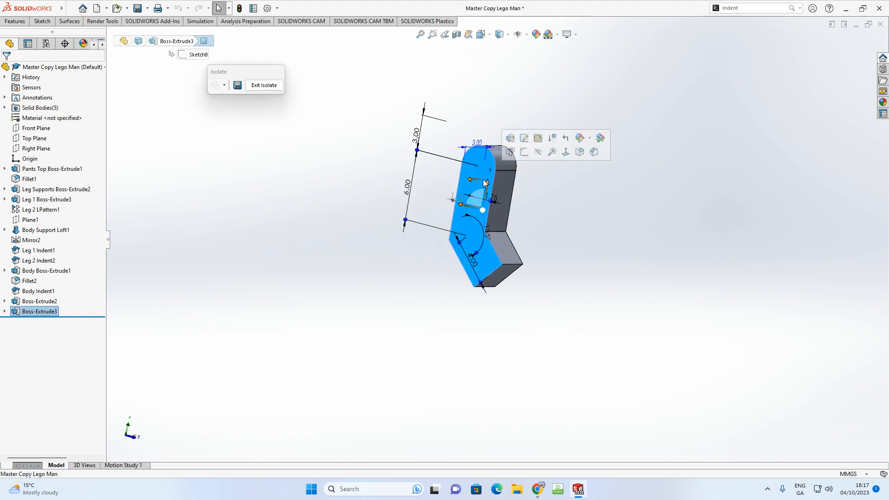
pyautogui.click(523, 154)
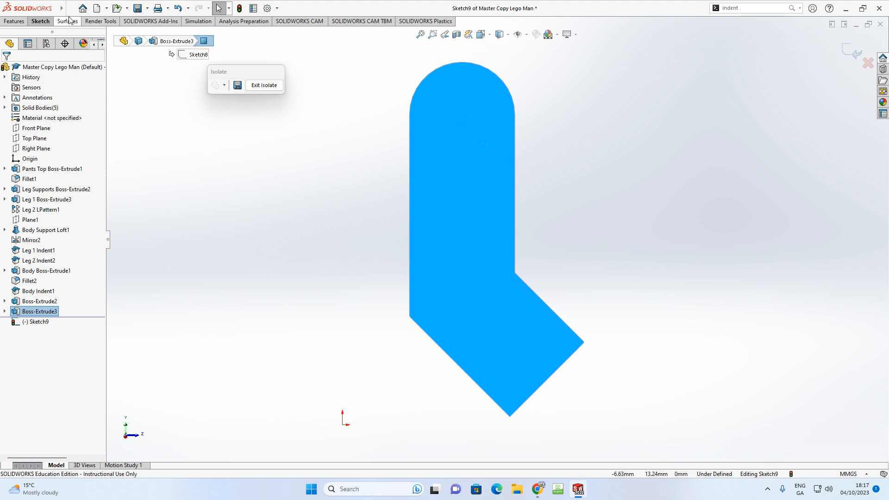
# Step: Sketch a circle about 1.85 mm in diameter on the arm's inner face, centered on the rounded upper end's arc center
pyautogui.click(43, 21)
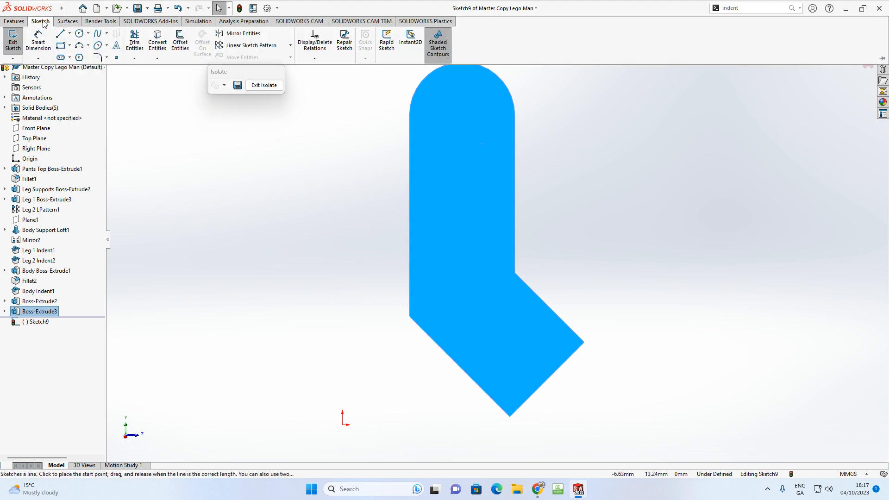
pyautogui.click(79, 34)
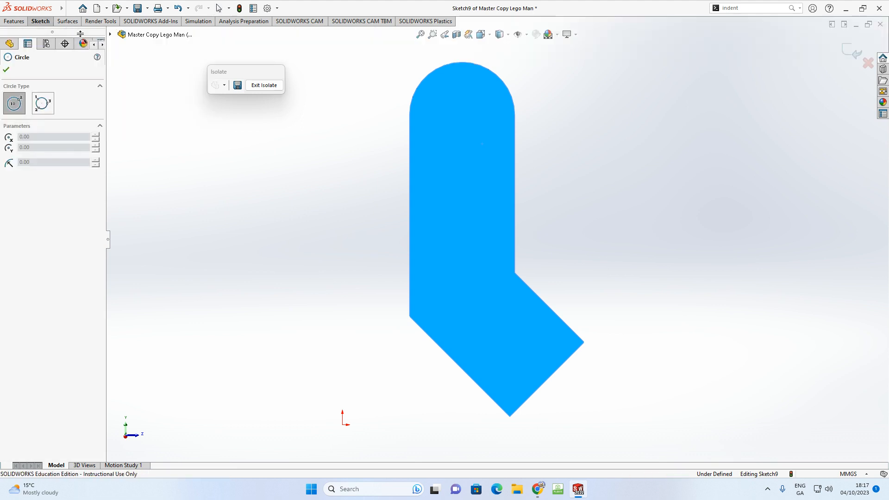
pyautogui.click(462, 114)
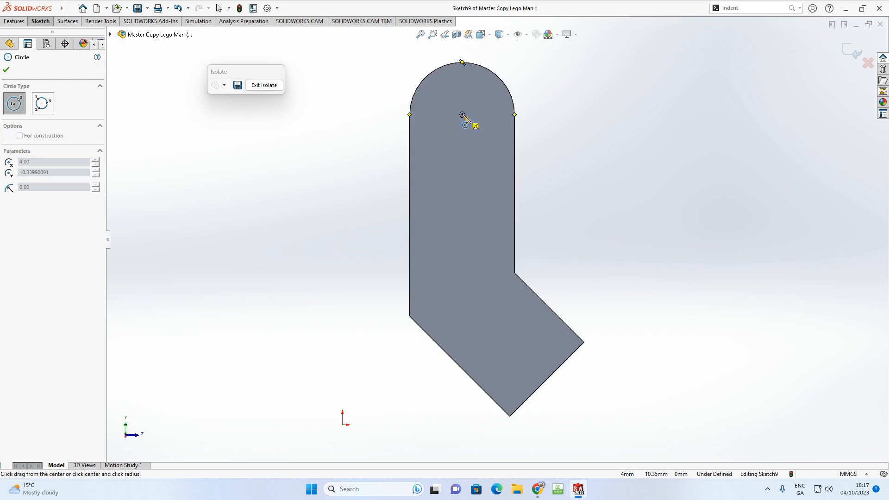
pyautogui.click(490, 119)
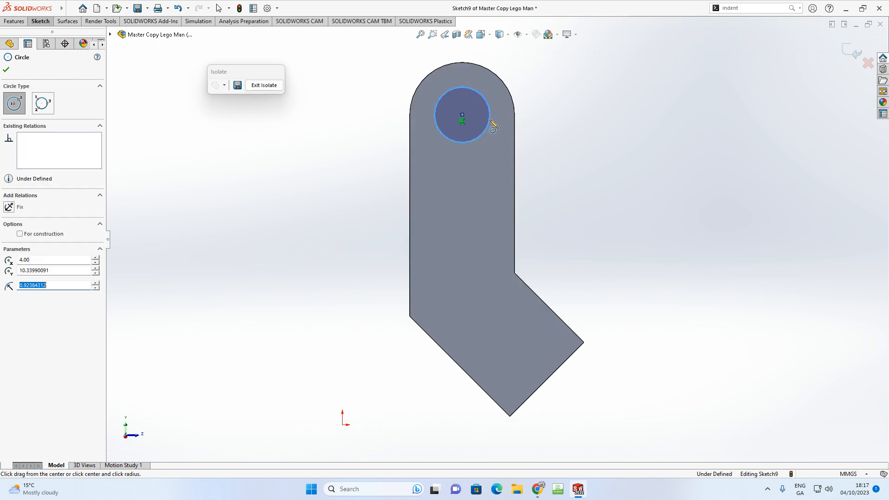
# Step: Dimension the circle's diameter to 2 mm
pyautogui.click(44, 23)
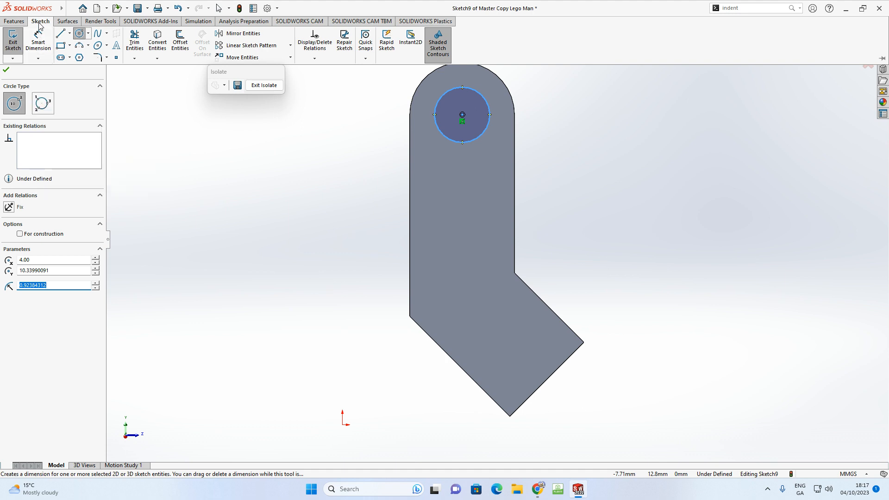
pyautogui.click(38, 40)
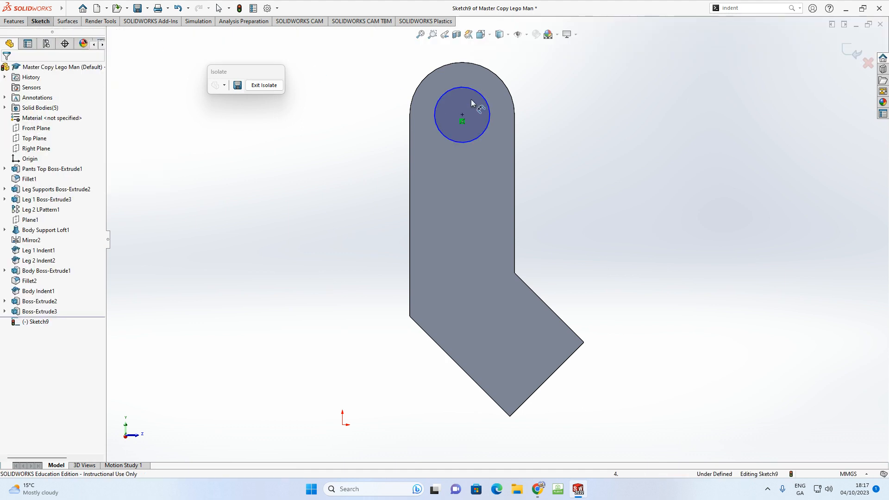
pyautogui.click(491, 117)
pyautogui.click(573, 122)
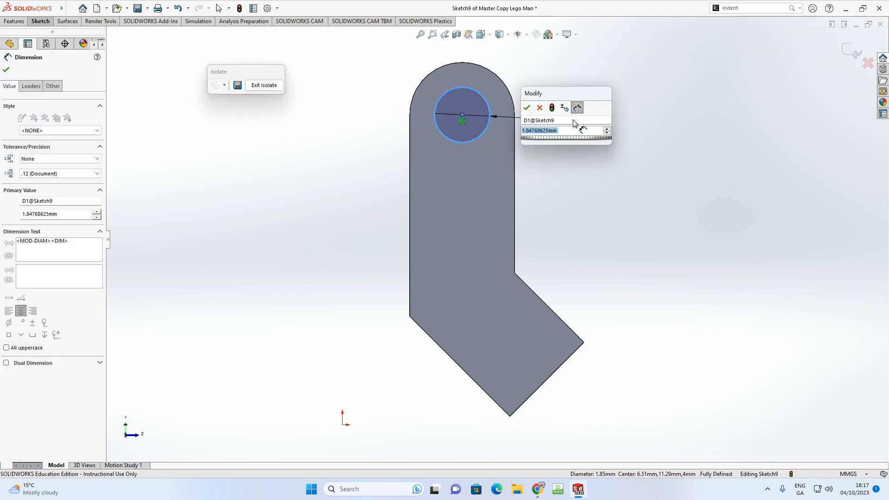
pyautogui.write('2')
pyautogui.press('Return')
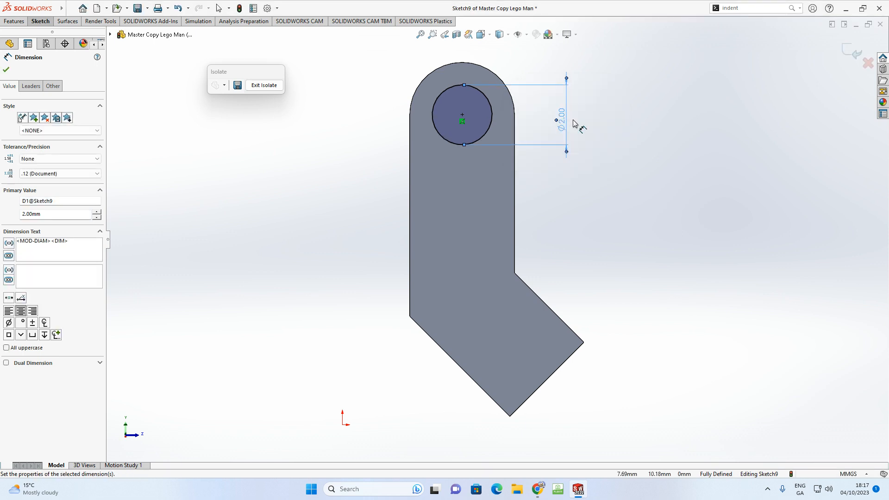
# Step: Set up a 3 mm blind boss extrusion of the circle outward from the arm's inner face, with a 1° inward draft
pyautogui.moveTo(591, 147); pyautogui.dragTo(519, 181, button='middle')
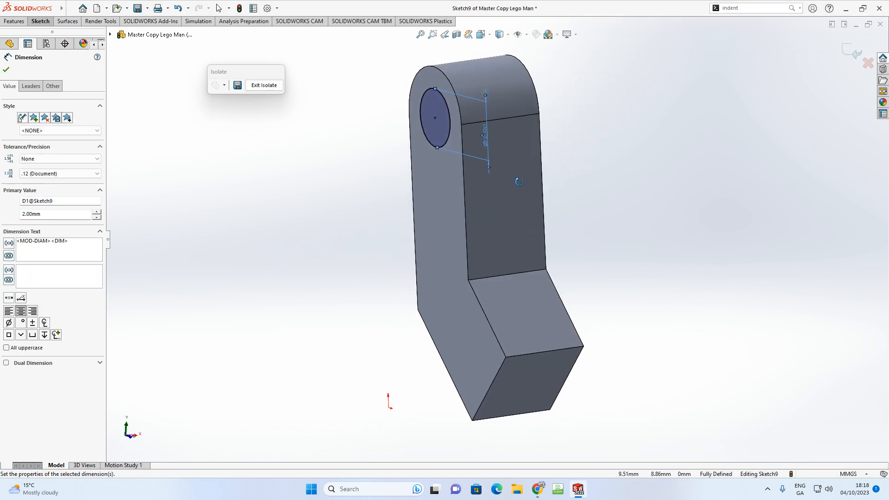
pyautogui.click(19, 24)
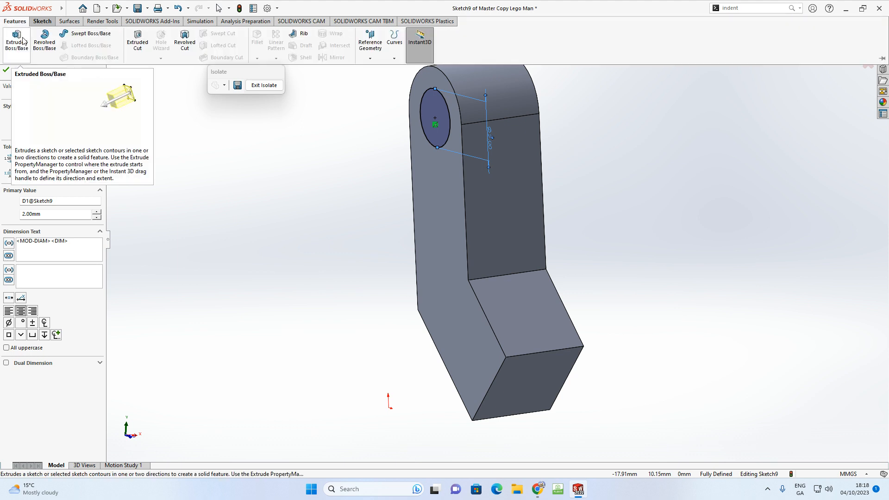
pyautogui.click(17, 41)
pyautogui.moveTo(307, 200); pyautogui.dragTo(307, 220, button='middle')
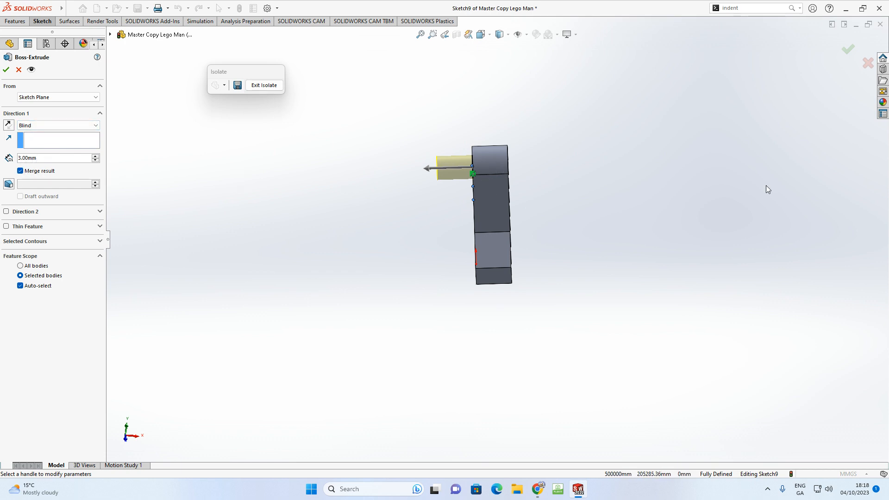
pyautogui.click(9, 184)
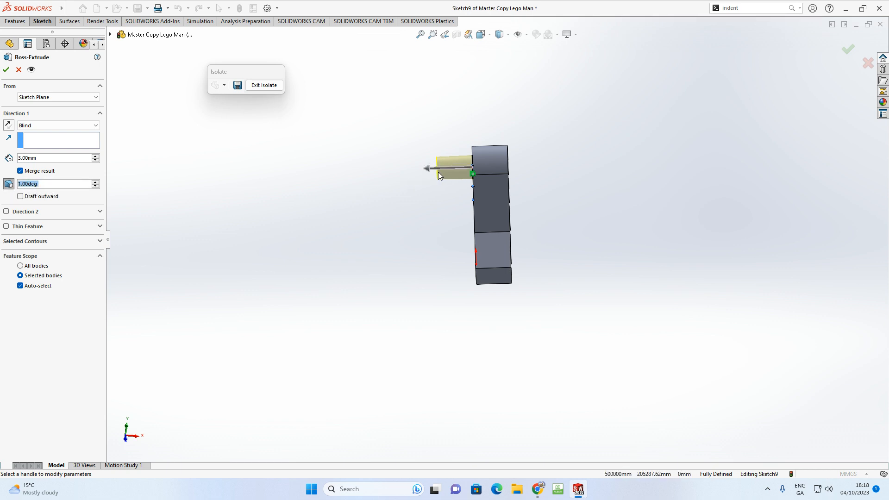
pyautogui.scroll(-4, 554, 176)
pyautogui.scroll(-1, 554, 176)
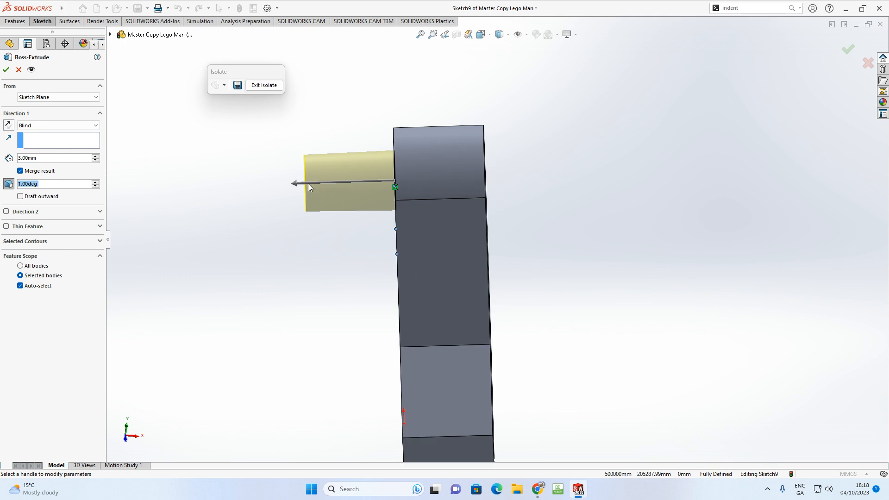
# Step: Try a 14-degree draft on the pin extrusion at the upper end of the arm
pyautogui.click(96, 182)
pyautogui.click(96, 183)
pyautogui.click(96, 182)
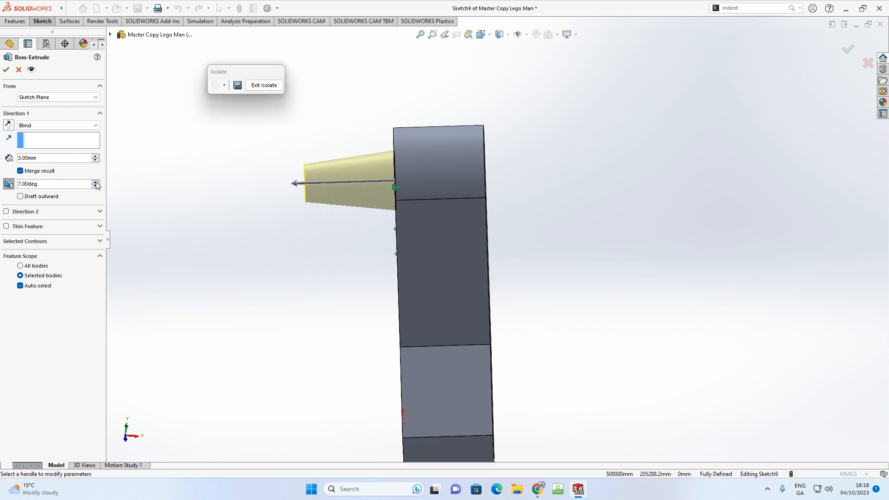
pyautogui.click(95, 183)
pyautogui.click(96, 183)
pyautogui.click(96, 183)
pyautogui.click(96, 183)
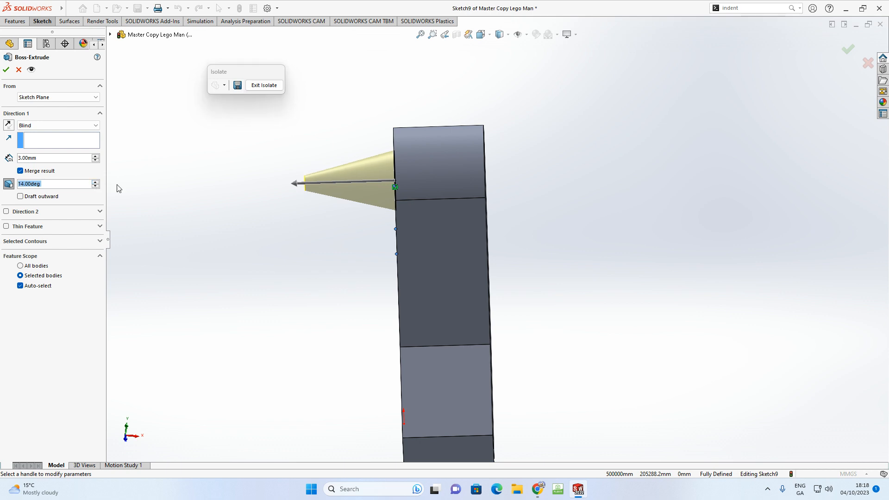
pyautogui.moveTo(316, 168); pyautogui.dragTo(303, 178, button='middle')
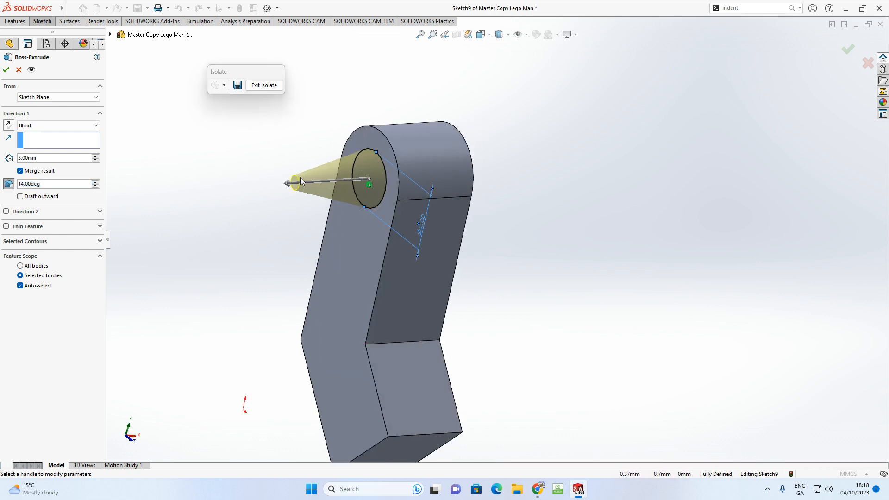
# Step: Complete the arm's pin extrusion with a 3-degree draft and exit the isolated view
pyautogui.click(96, 186)
pyautogui.click(96, 187)
pyautogui.click(96, 186)
pyautogui.click(95, 186)
pyautogui.click(96, 186)
pyautogui.click(96, 186)
pyautogui.click(96, 186)
pyautogui.click(96, 187)
pyautogui.click(96, 186)
pyautogui.click(96, 186)
pyautogui.click(96, 186)
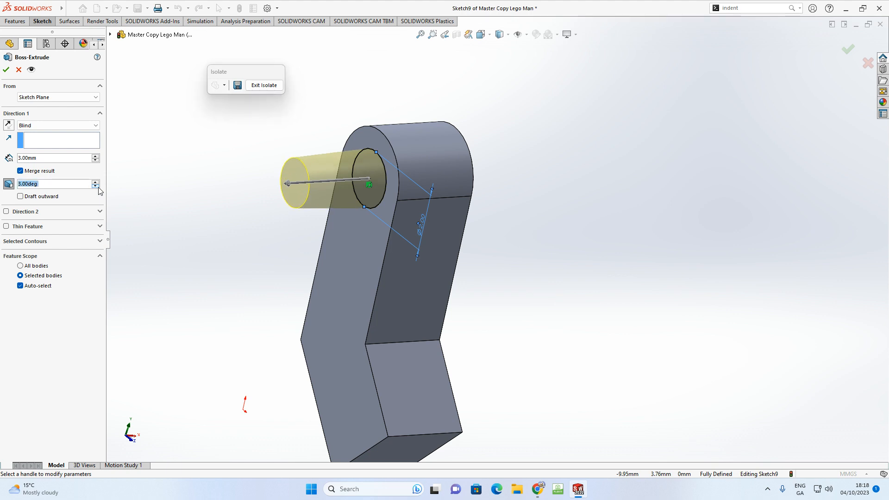
pyautogui.moveTo(231, 174); pyautogui.dragTo(206, 151, button='middle')
pyautogui.click(6, 70)
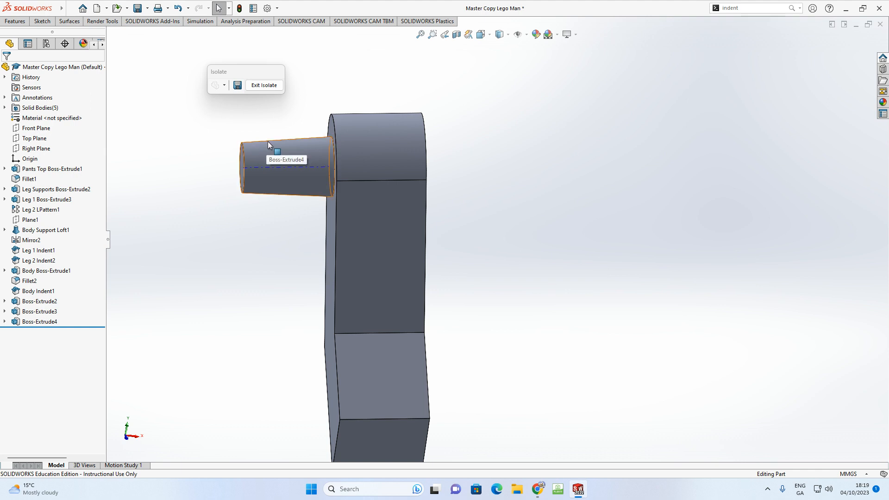
pyautogui.click(264, 85)
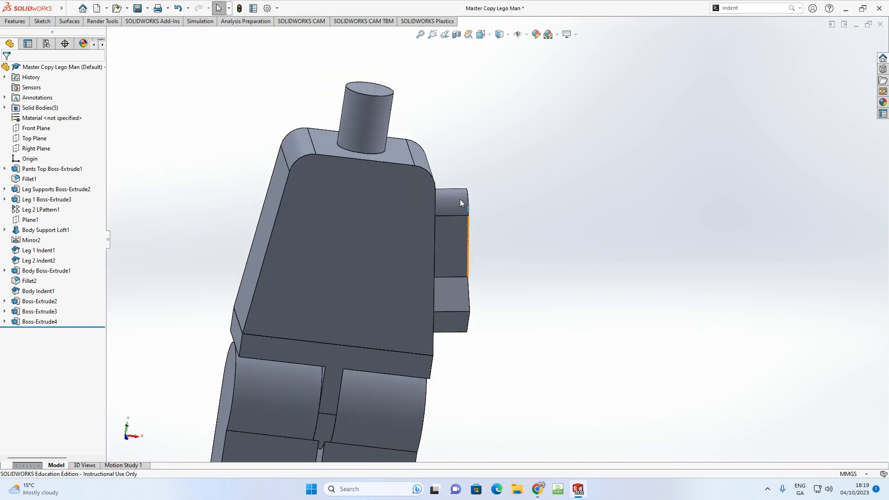
# Step: Examine how the arm's pin sits inside the torso with hidden lines visible, and return to the shaded display with edges
pyautogui.click(489, 34)
pyautogui.click(507, 35)
pyautogui.click(504, 89)
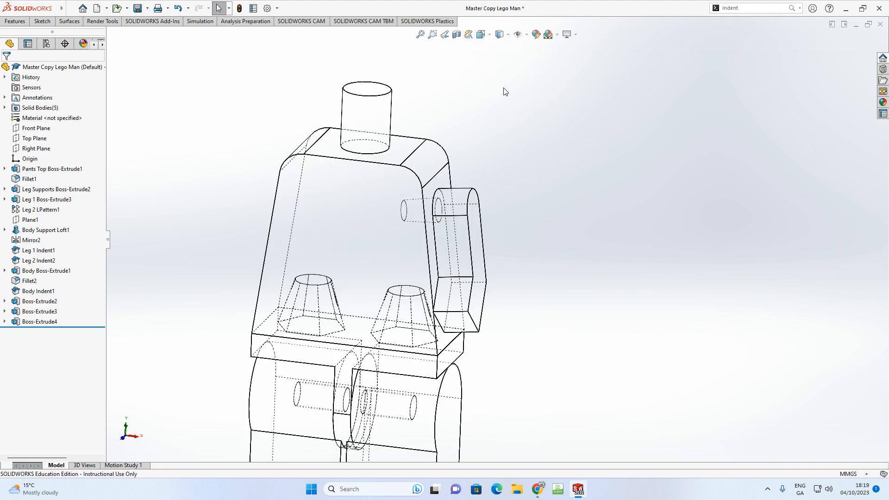
pyautogui.press('Right')
pyautogui.press('Right')
pyautogui.press('Right')
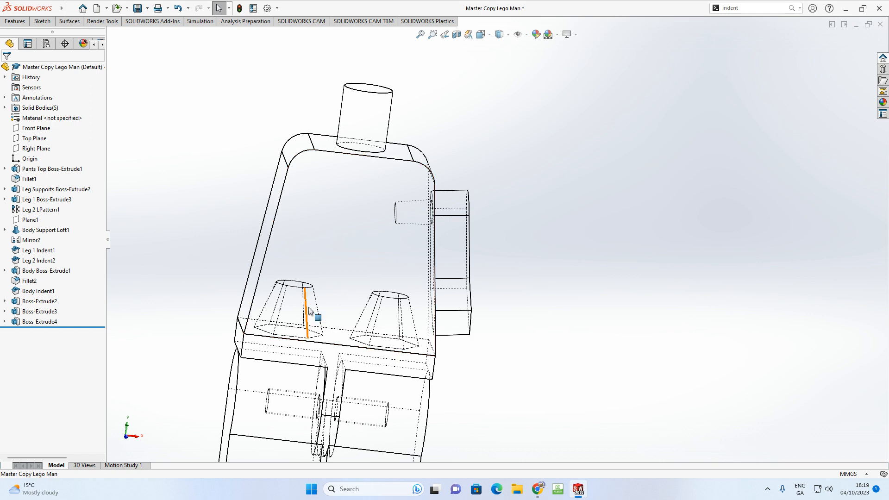
pyautogui.click(509, 35)
pyautogui.click(507, 50)
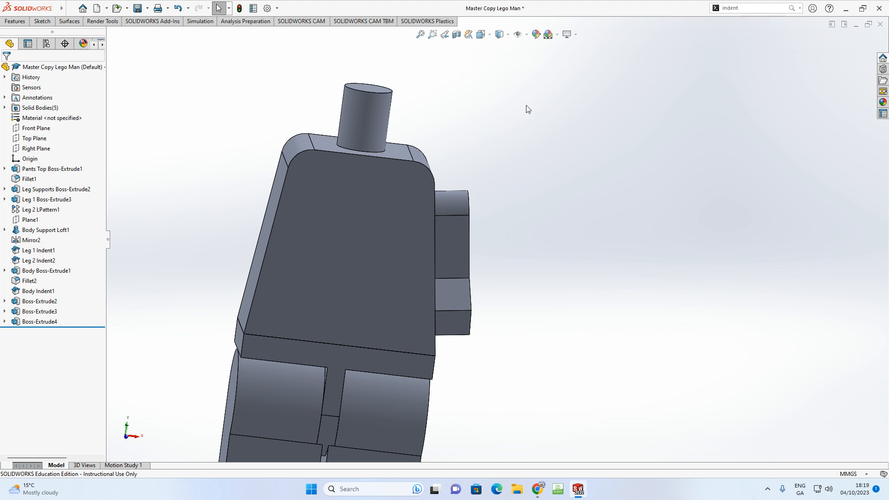
# Step: Create an Indent with the Cut option, using the torso as target body and the arm as tool body region
pyautogui.click(739, 9)
pyautogui.click(792, 8)
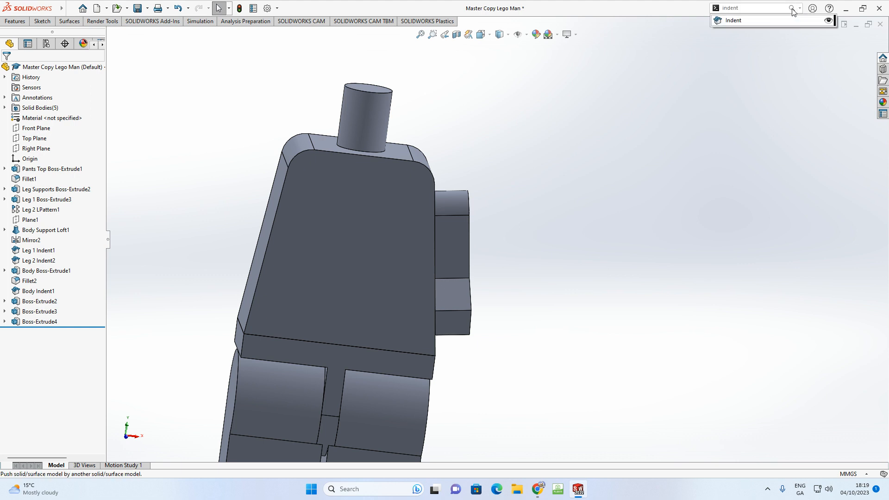
pyautogui.click(740, 21)
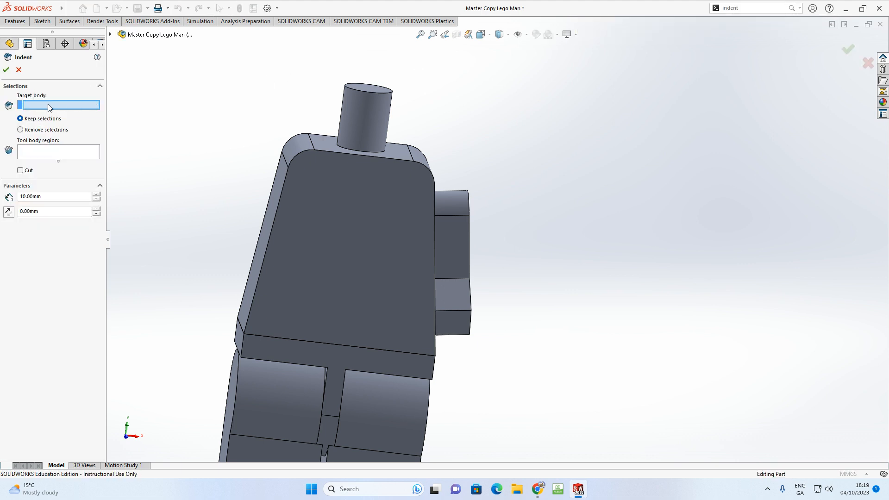
pyautogui.click(364, 194)
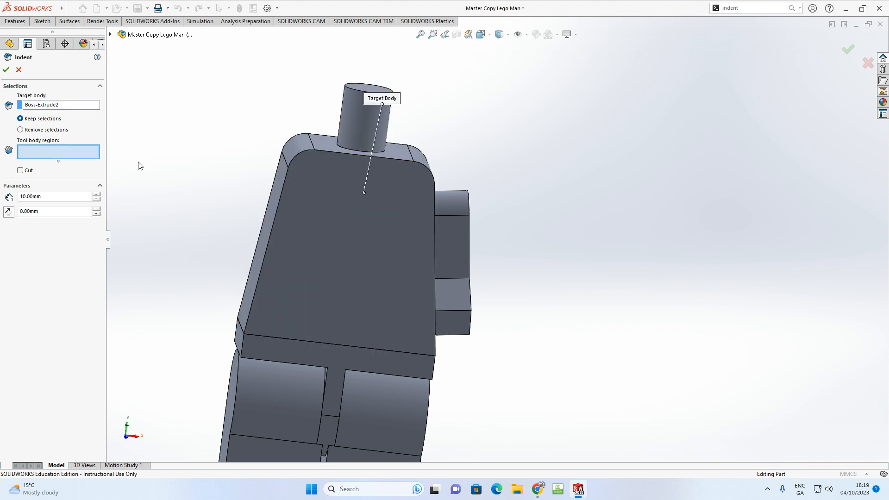
pyautogui.click(452, 211)
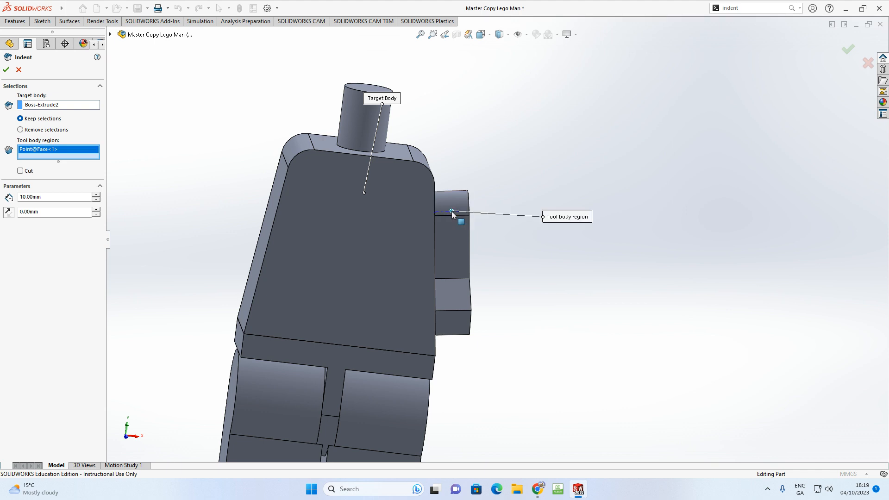
pyautogui.click(21, 171)
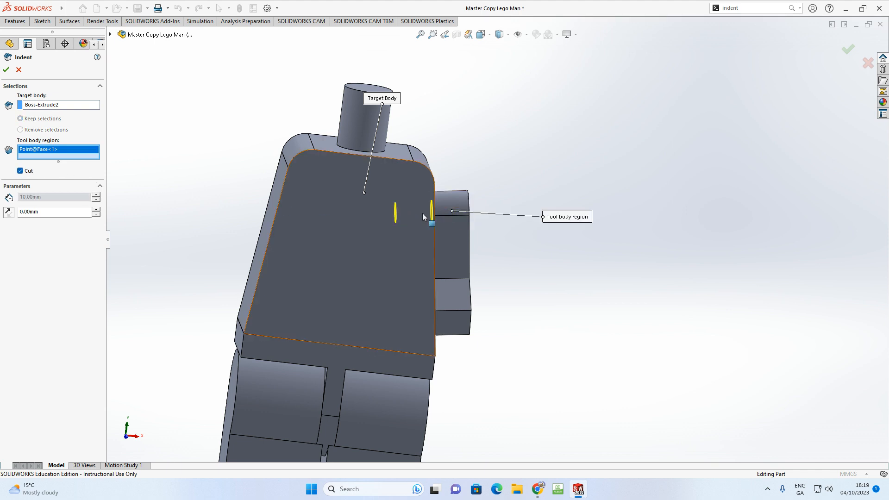
pyautogui.click(6, 70)
# Step: Isolate the torso body to examine the pin hole in its side, and exit the isolated view
pyautogui.moveTo(352, 171); pyautogui.dragTo(375, 182, button='middle')
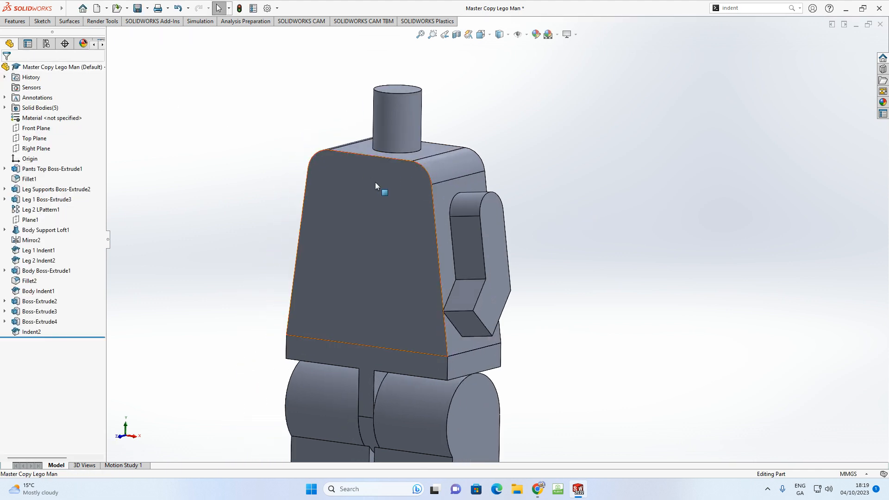
pyautogui.click(385, 188)
pyautogui.rightClick(385, 188)
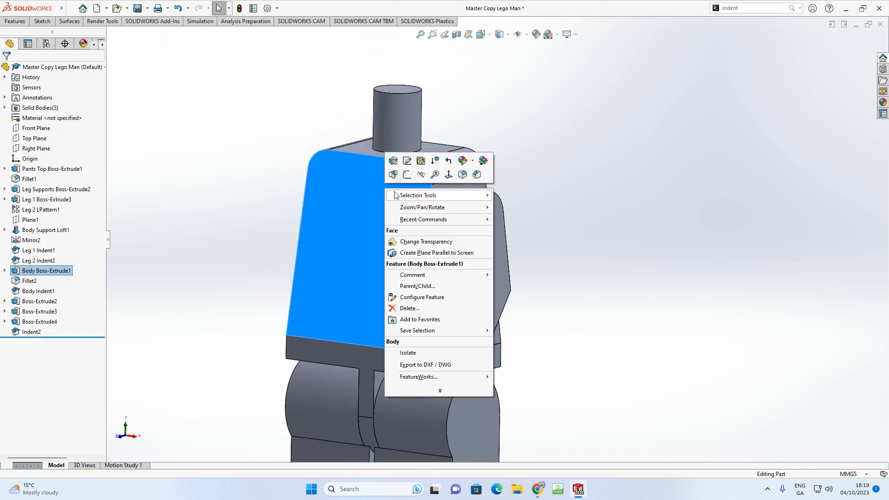
pyautogui.click(410, 353)
pyautogui.moveTo(473, 221); pyautogui.dragTo(428, 241, button='middle')
pyautogui.press('Escape')
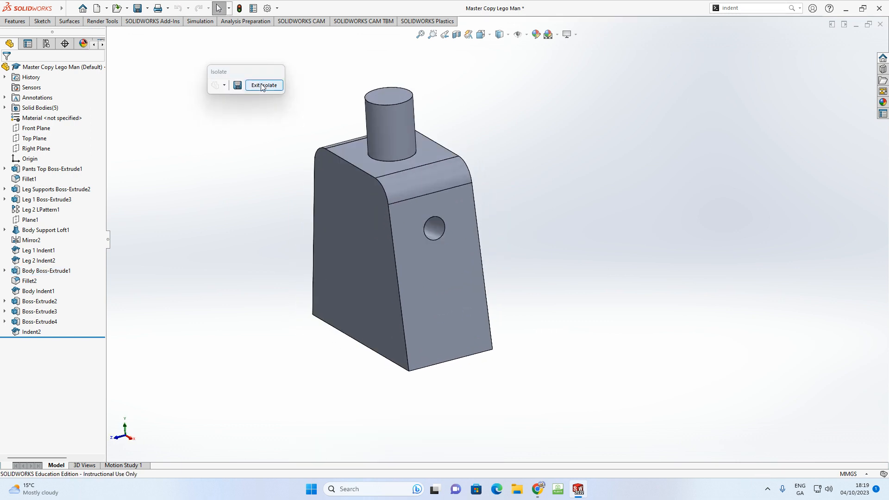
pyautogui.click(262, 87)
pyautogui.moveTo(212, 131); pyautogui.dragTo(281, 119, button='middle')
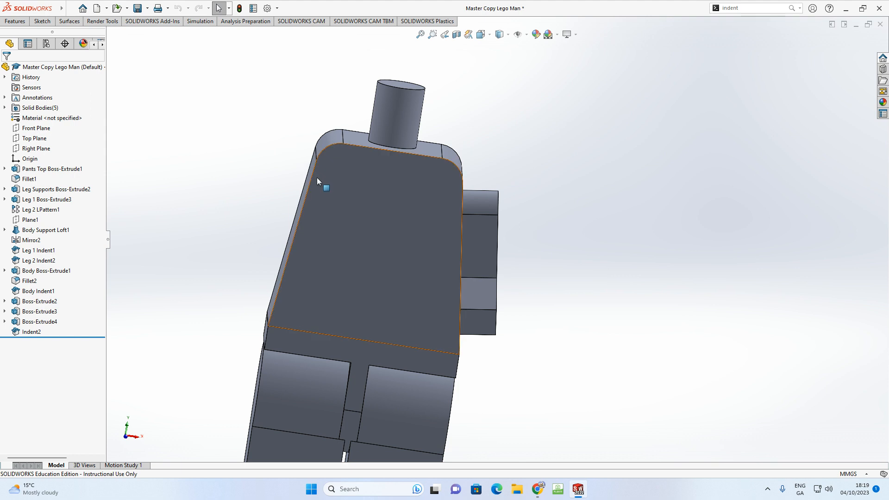
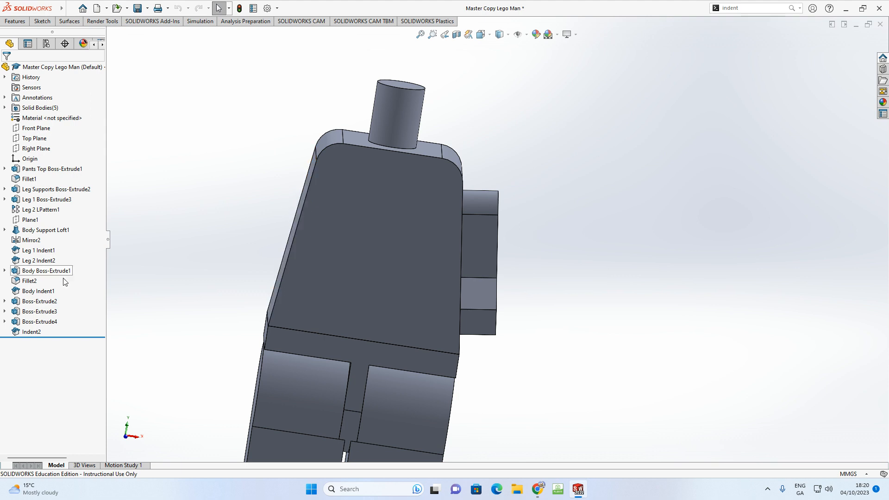
# Step: Rename the neck extrusion feature to "Neck Boss-Extrude2"
pyautogui.click(36, 301)
pyautogui.click(137, 295)
pyautogui.click(39, 302)
pyautogui.click(38, 302)
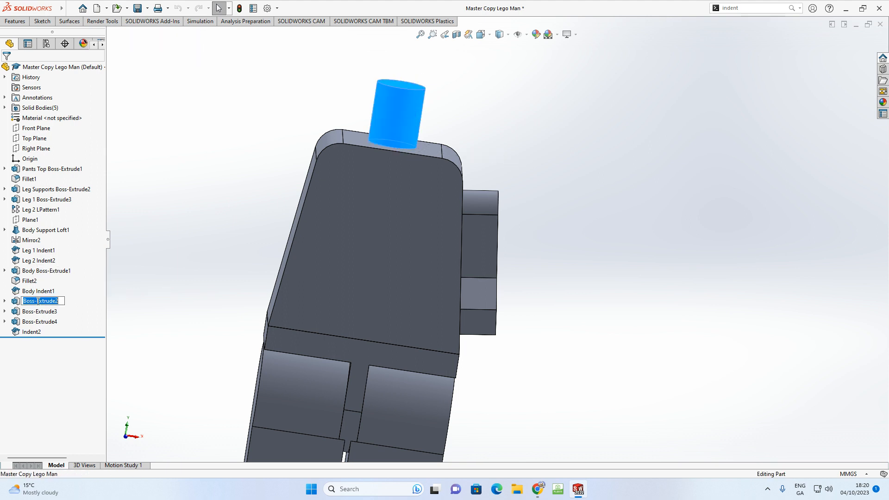
pyautogui.click(25, 302)
pyautogui.write('nec')
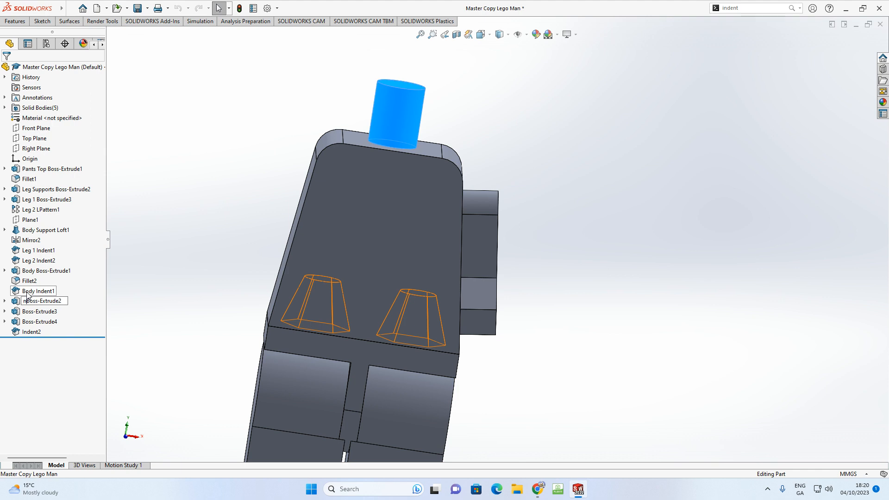
pyautogui.write('k')
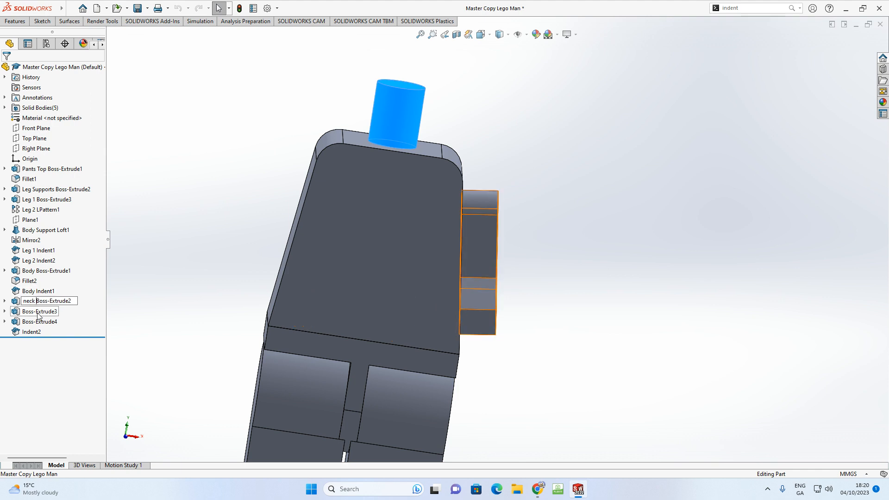
pyautogui.press('BackSpace')
pyautogui.write('N')
pyautogui.click(281, 213)
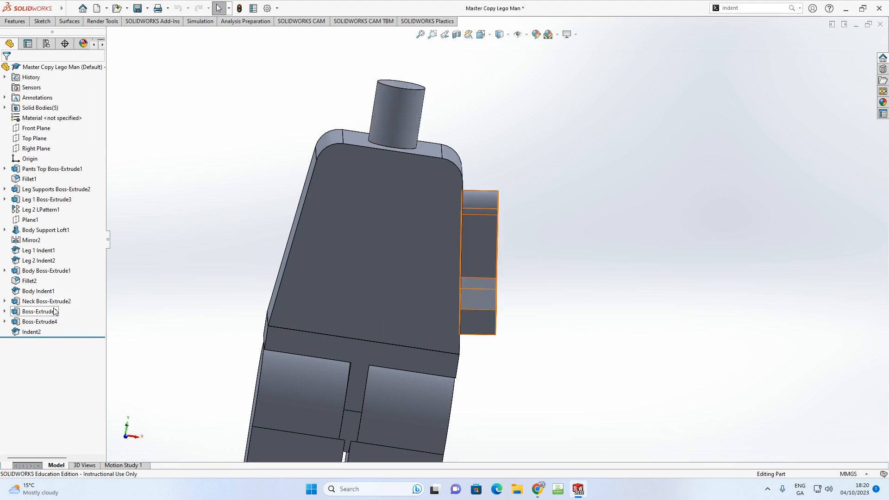
# Step: Rename the arm extrusion feature to "Arm 1 Boss-Extrude3"
pyautogui.click(55, 311)
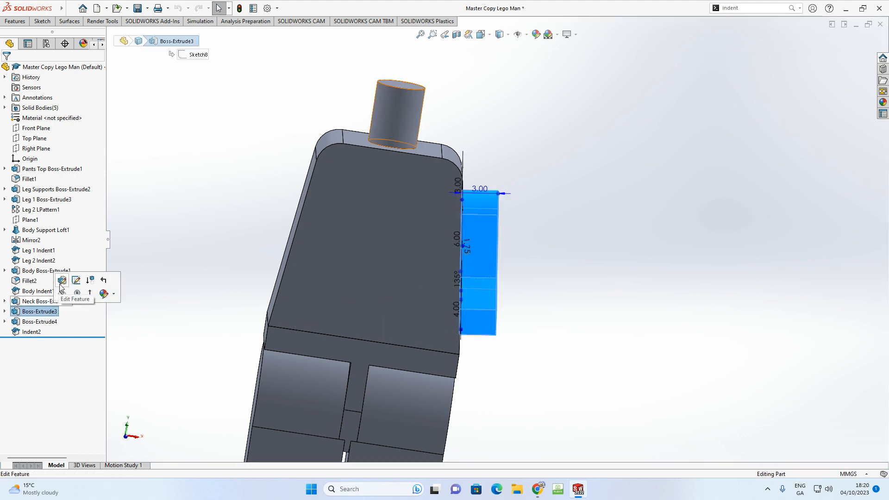
pyautogui.click(25, 311)
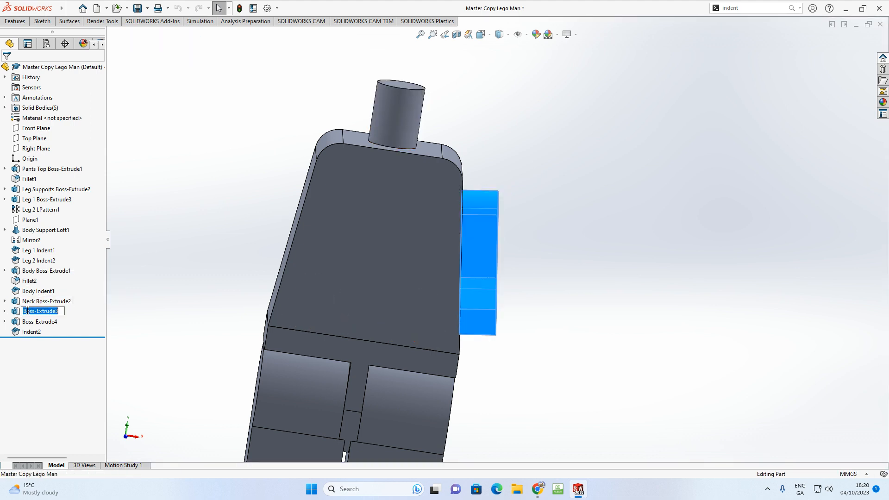
pyautogui.click(24, 311)
pyautogui.write('Arm 1')
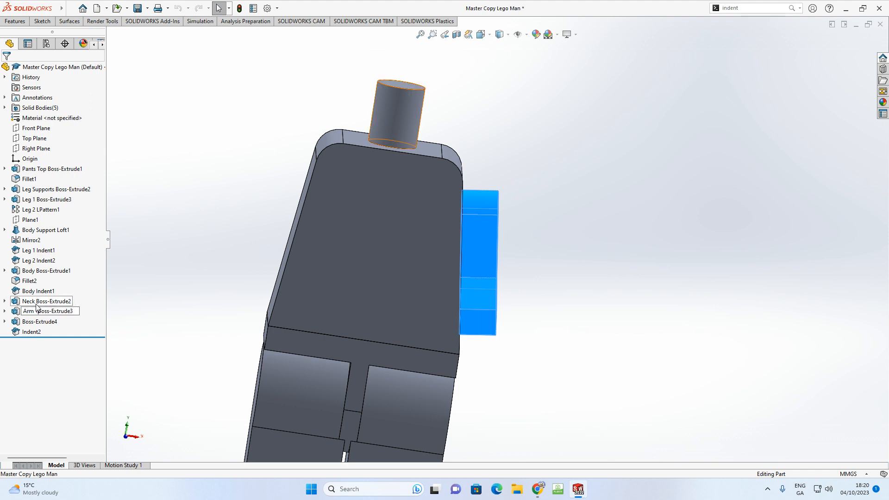
pyautogui.click(173, 209)
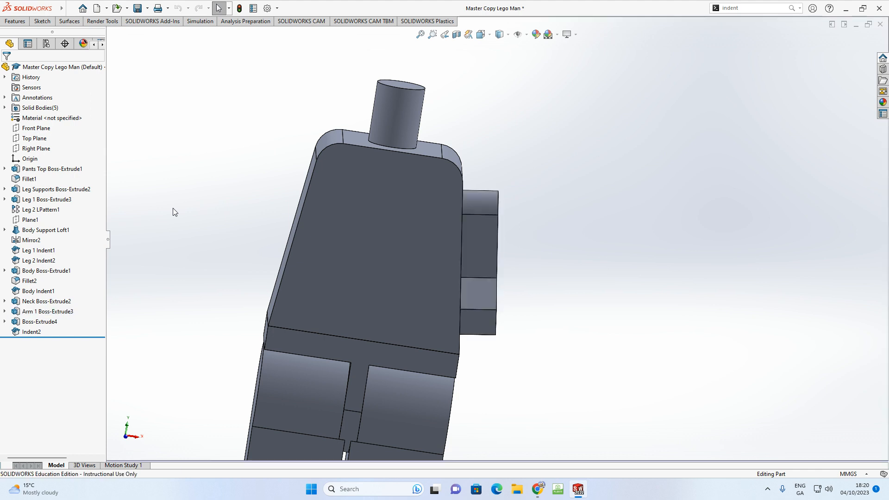
# Step: Rename the arm's pin extrusion feature to "Arm 1 Link Boss-Extrude4"
pyautogui.click(37, 322)
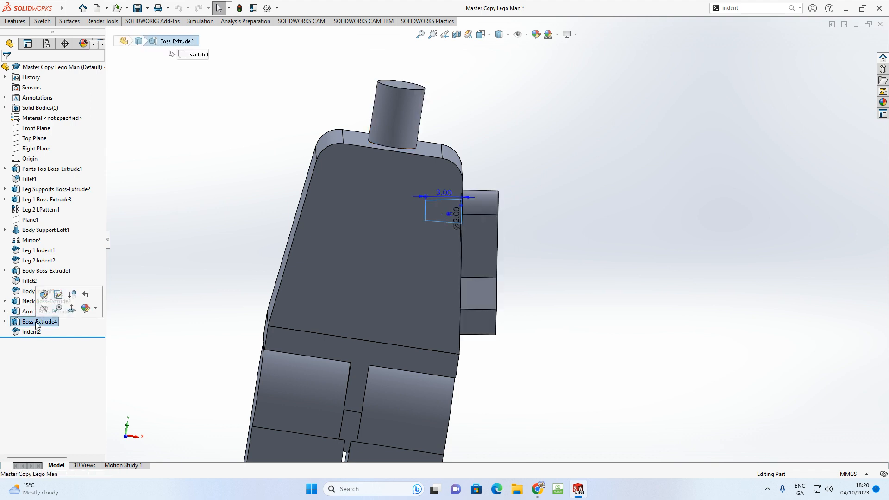
pyautogui.click(30, 321)
pyautogui.click(23, 322)
pyautogui.write('Arm 1 ')
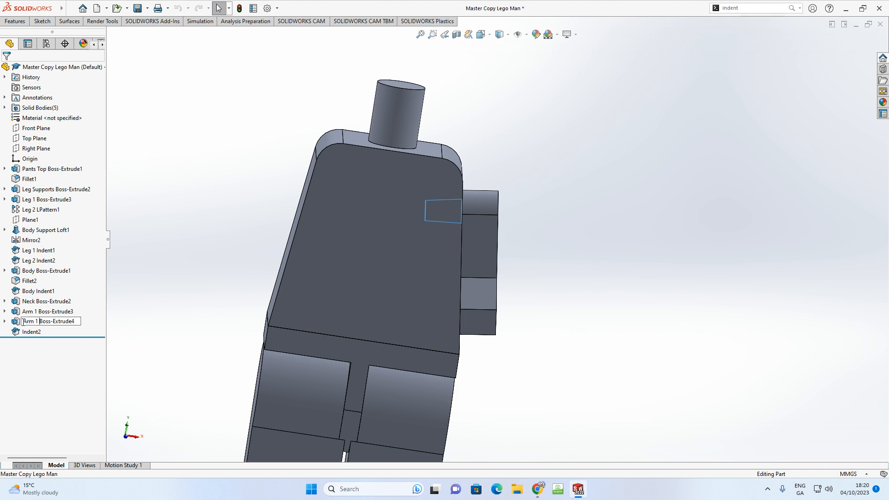
pyautogui.write('Link')
pyautogui.click(165, 264)
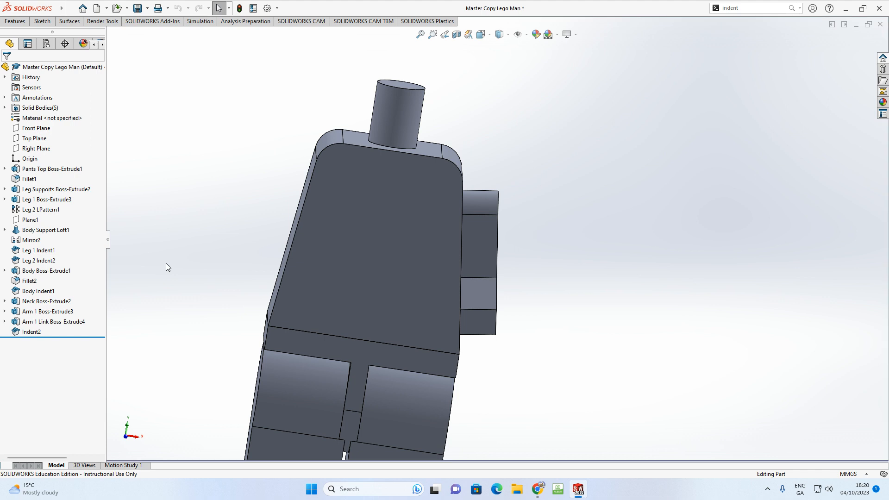
# Step: Rename the torso's arm indent feature to "Arm 1 Indent2"
pyautogui.click(27, 333)
pyautogui.click(24, 333)
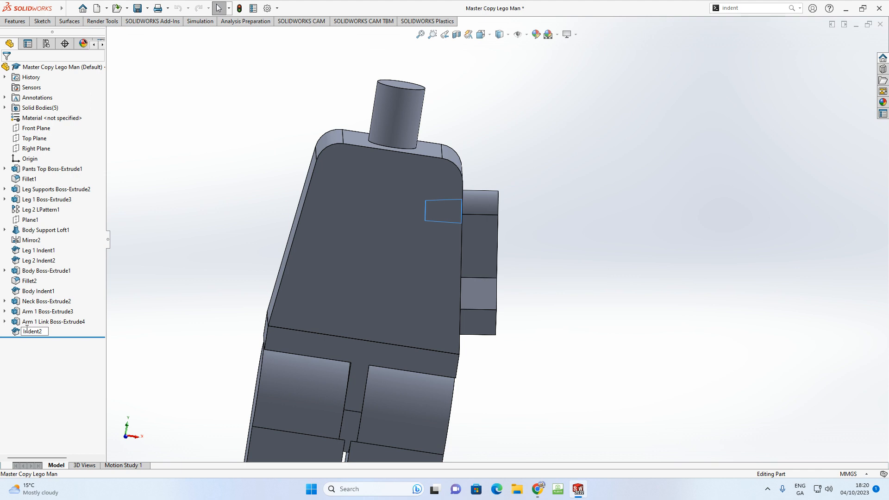
pyautogui.write('Arm 1')
pyautogui.press('Return')
pyautogui.click(248, 235)
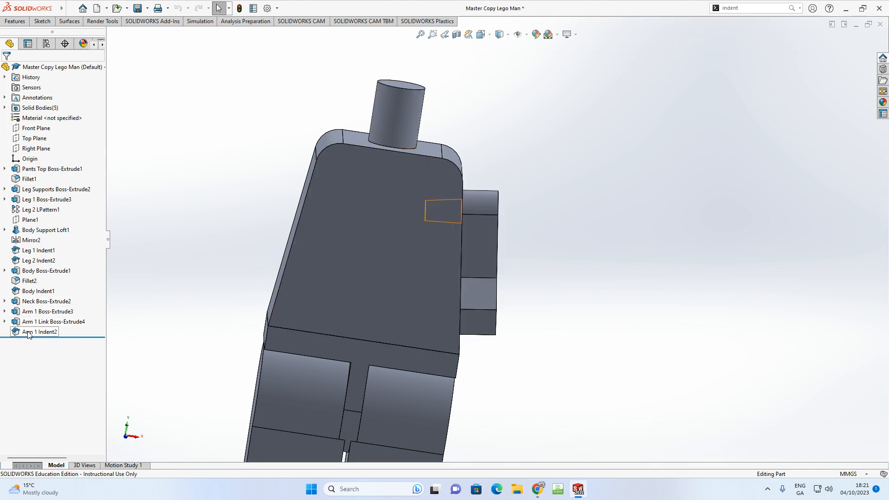
# Step: Start a sketch on the torso's slanted side face opposite the first arm
pyautogui.moveTo(457, 217)
pyautogui.mouseDown(button='middle')
pyautogui.moveTo(439, 158)
pyautogui.moveTo(457, 235)
pyautogui.mouseUp(button='middle')
pyautogui.moveTo(341, 238); pyautogui.dragTo(365, 195, button='middle')
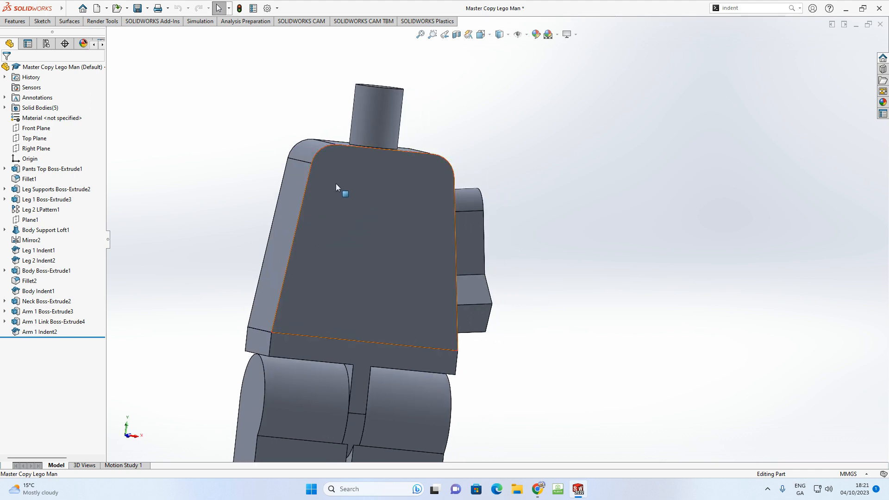
pyautogui.moveTo(210, 204); pyautogui.dragTo(283, 227, button='middle')
pyautogui.click(283, 227)
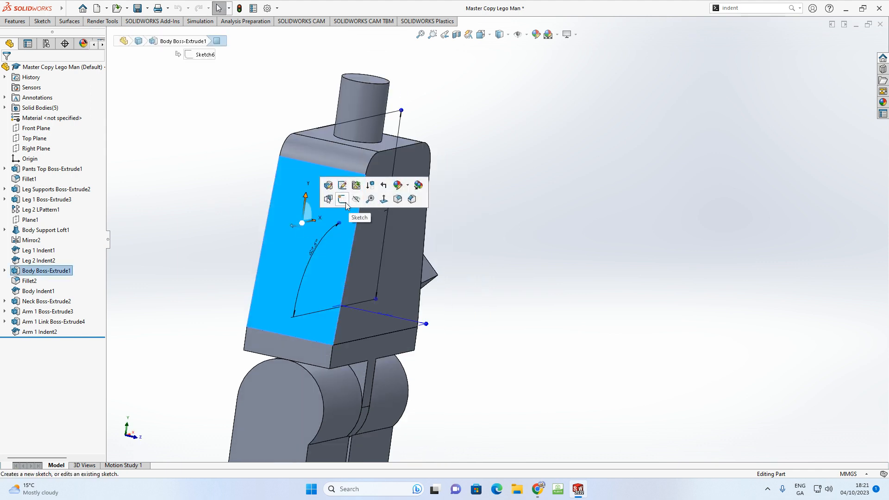
pyautogui.click(345, 202)
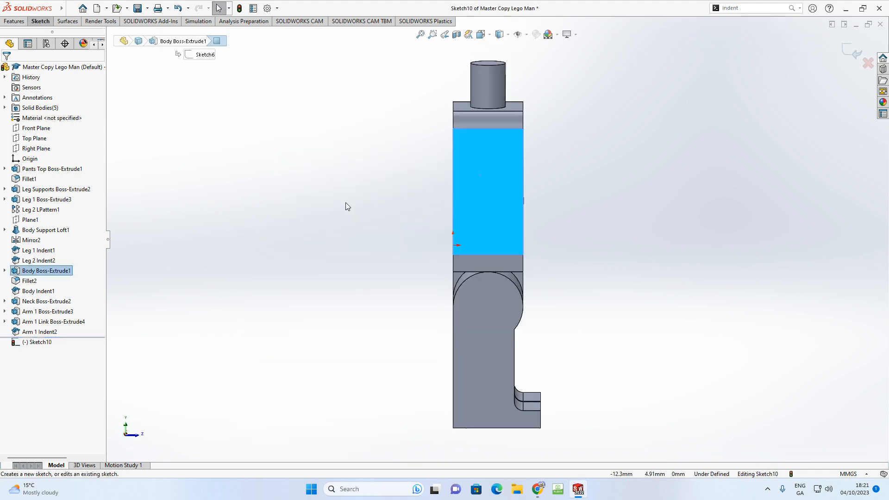
# Step: Sketch three chained centerlines from the face's upper edge midpoint: two downward, about 2.6 and 6 mm, and one slanting forward, about 3.7 mm
pyautogui.click(46, 24)
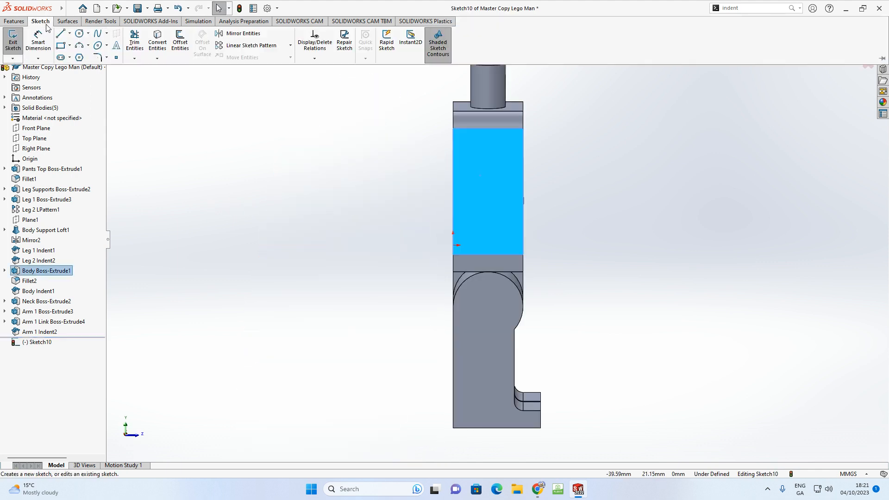
pyautogui.click(70, 37)
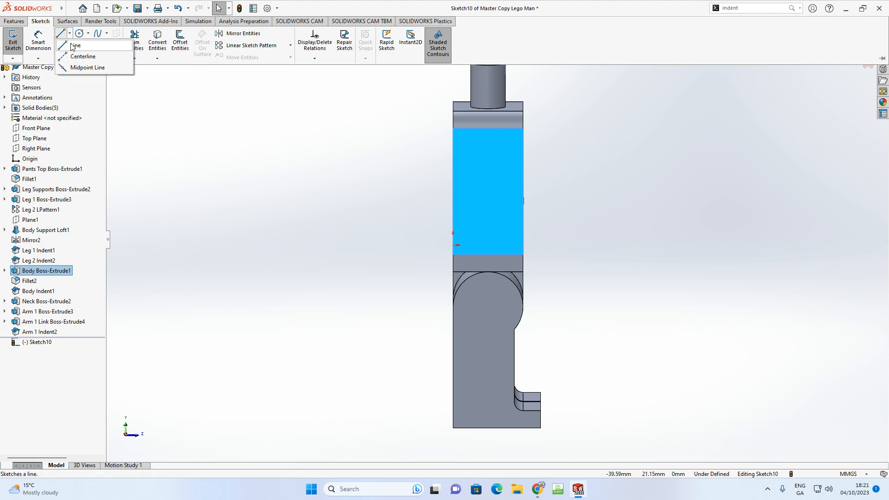
pyautogui.click(73, 58)
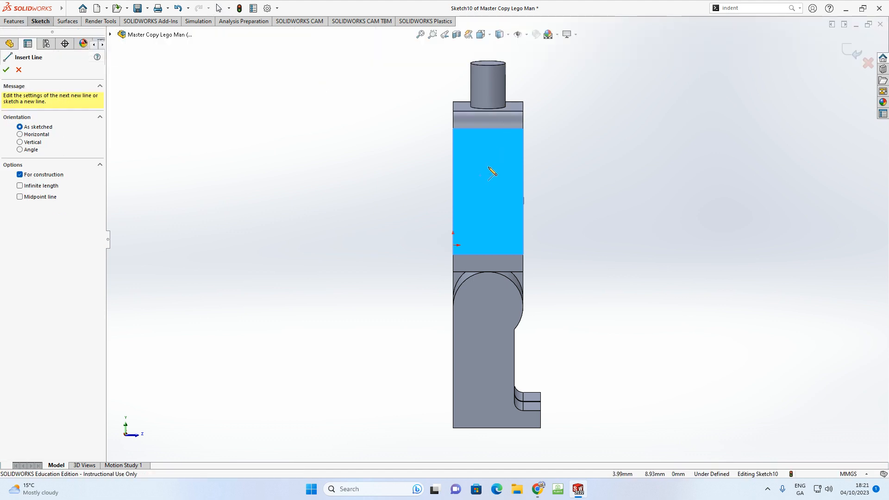
pyautogui.scroll(-2, 493, 171)
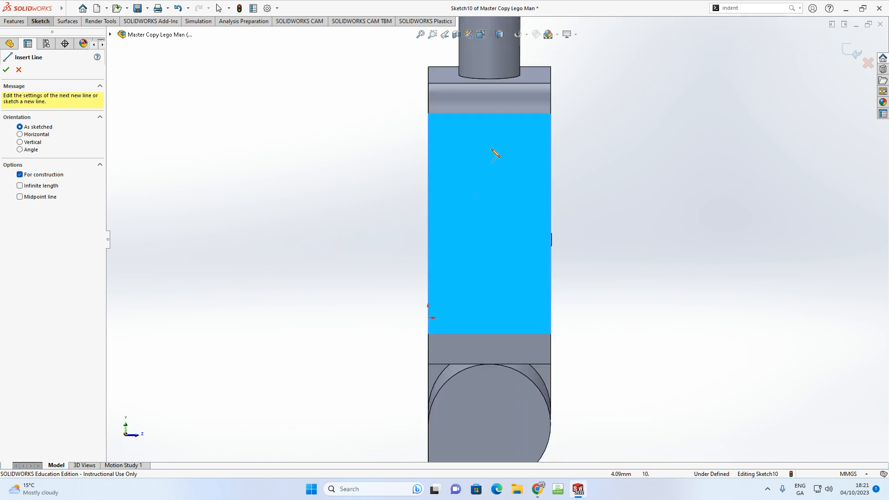
pyautogui.click(490, 114)
pyautogui.click(490, 154)
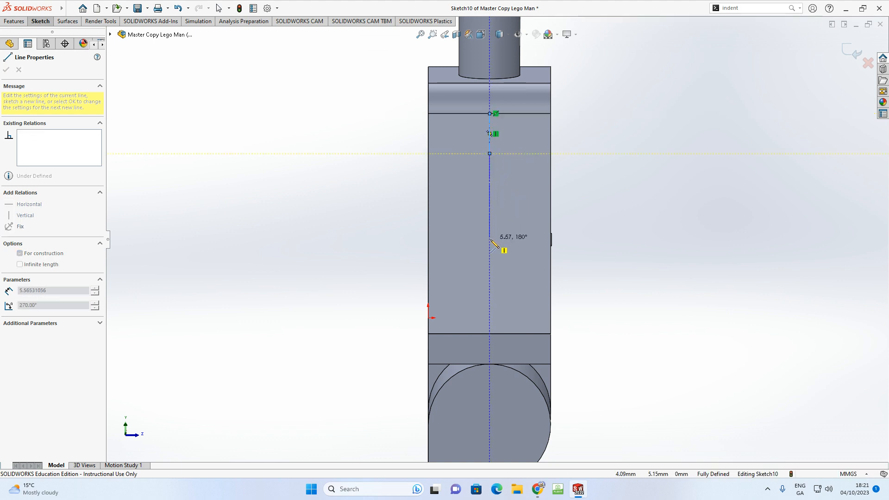
pyautogui.click(489, 244)
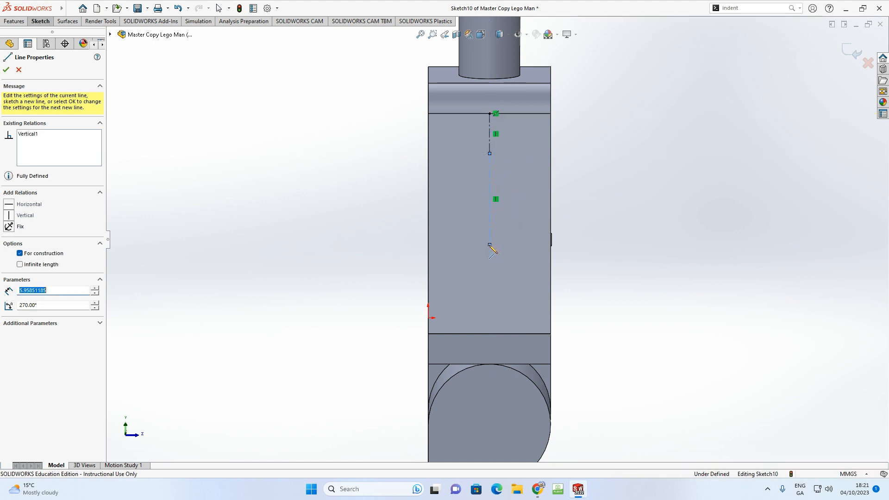
pyautogui.click(518, 293)
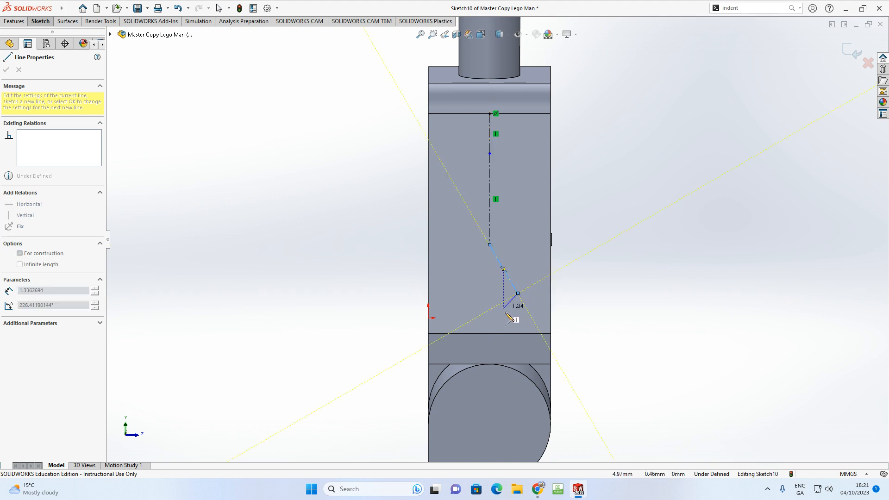
pyautogui.press('Escape')
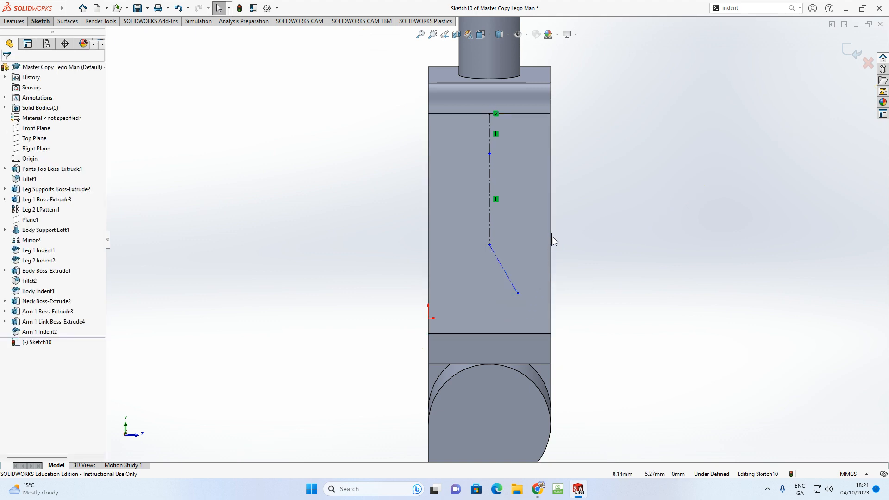
# Step: Dimension the upper vertical centerline to 3 mm and the one below it to 6 mm
pyautogui.click(40, 21)
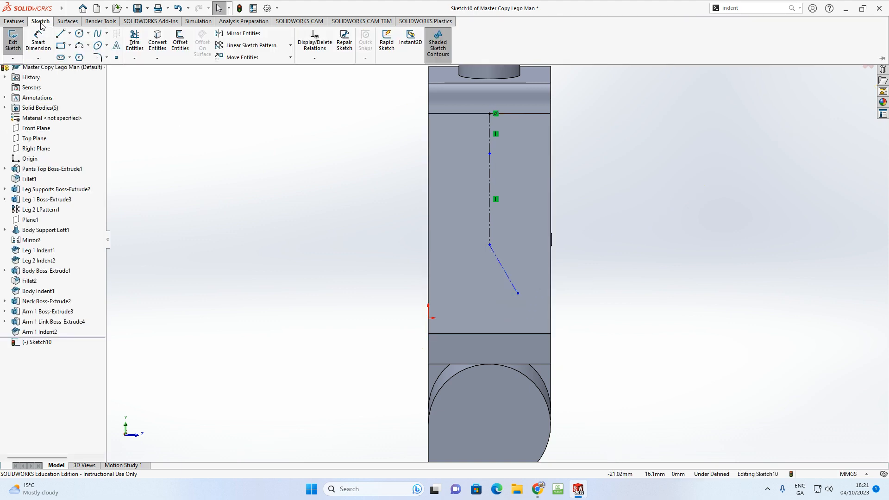
pyautogui.click(28, 41)
pyautogui.click(490, 139)
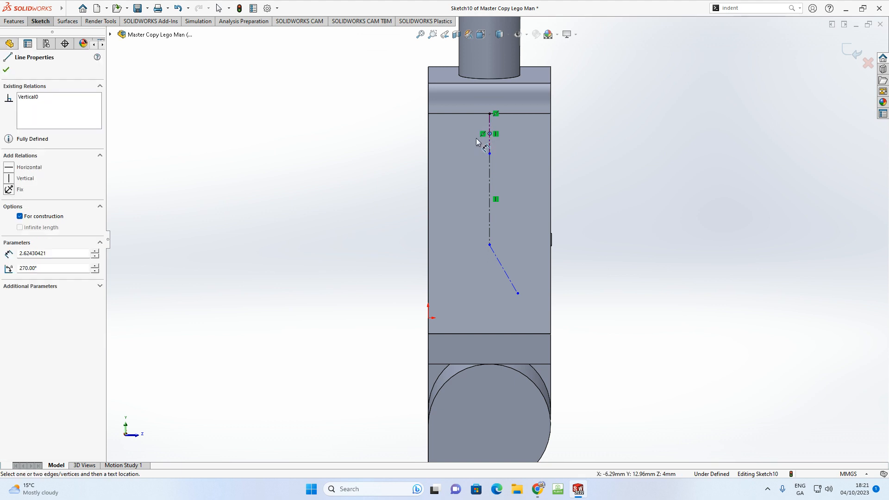
pyautogui.press('Escape')
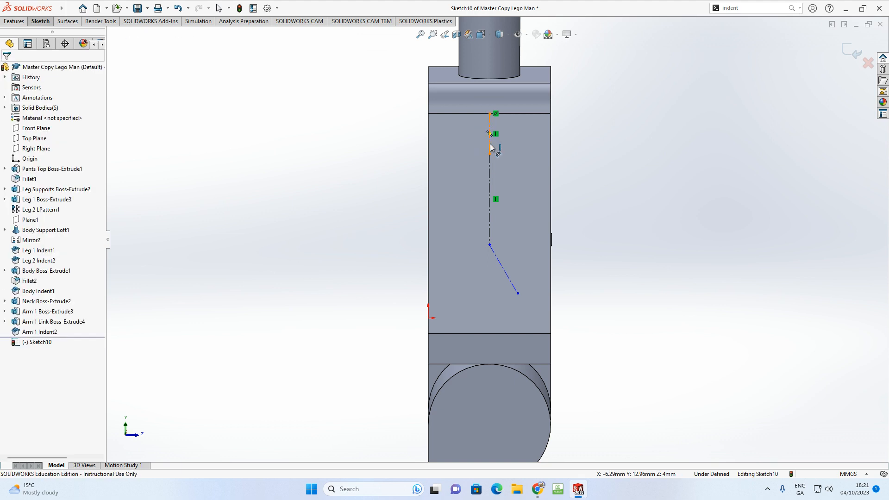
pyautogui.click(490, 147)
pyautogui.click(406, 140)
pyautogui.write('3')
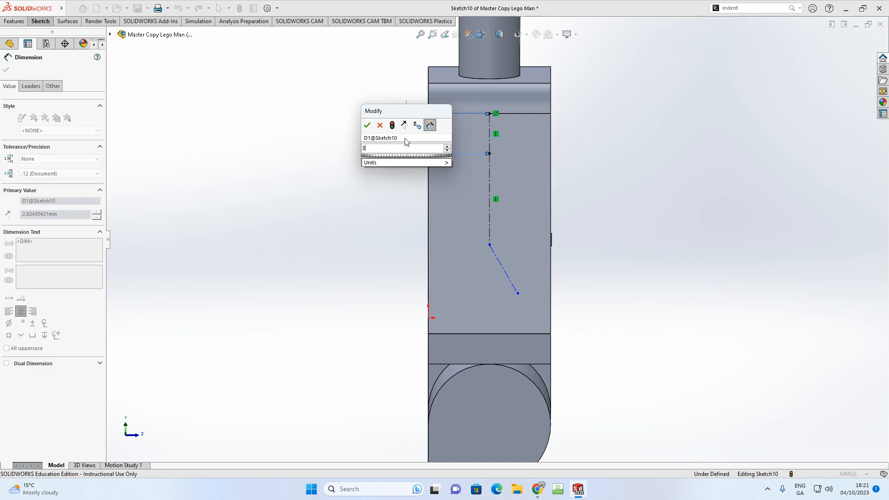
pyautogui.press('Return')
pyautogui.click(491, 190)
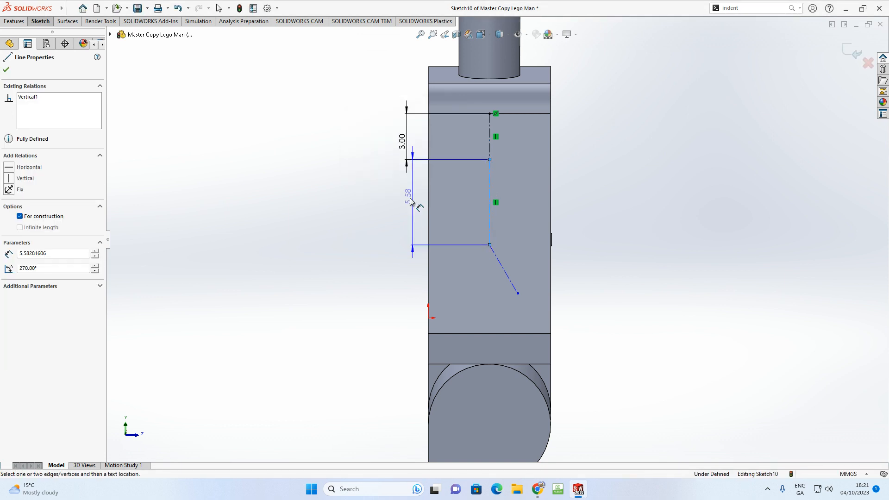
pyautogui.click(407, 211)
pyautogui.write('6')
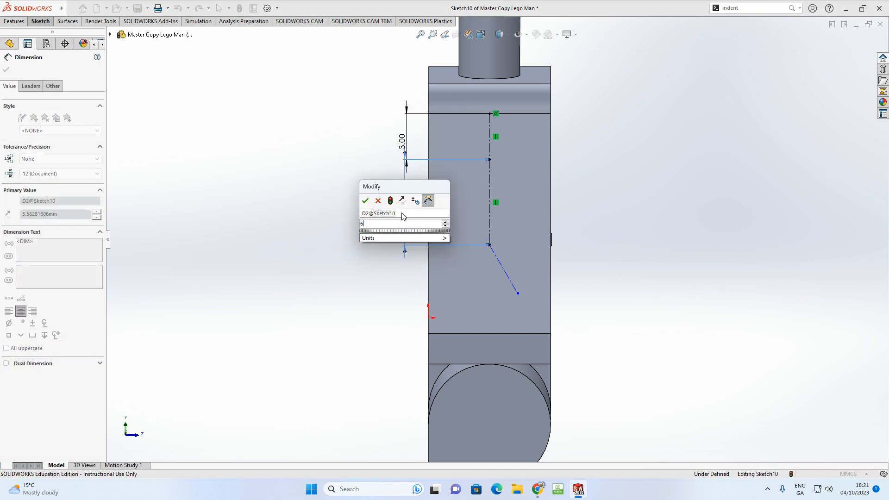
pyautogui.press('Return')
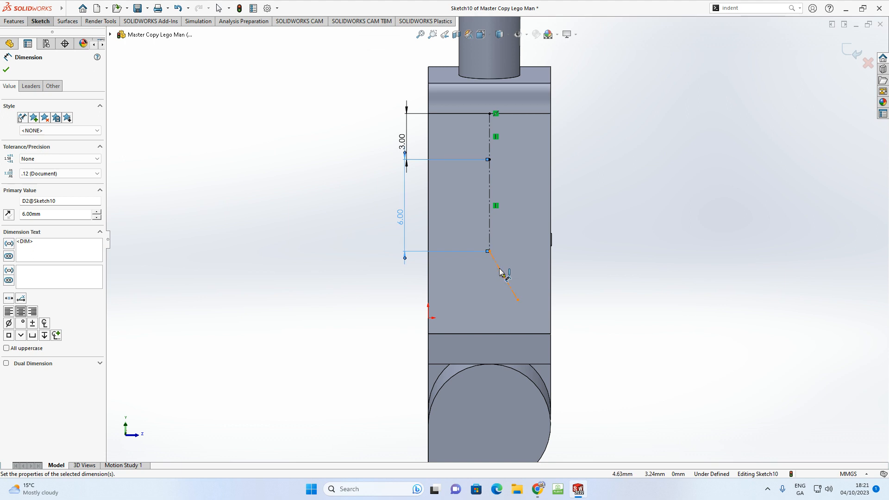
# Step: Dimension the slanted centerline to 4 mm long and at 135 degrees to the vertical centerline
pyautogui.click(502, 274)
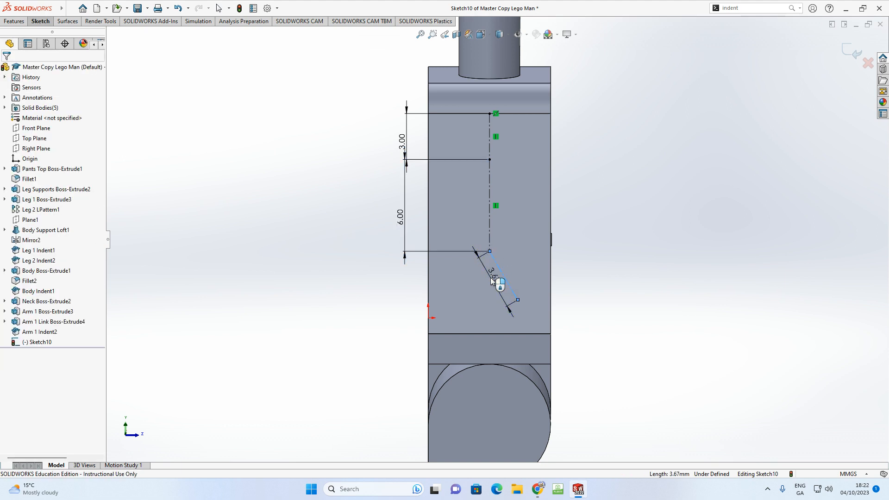
pyautogui.click(492, 281)
pyautogui.write('4')
pyautogui.press('Return')
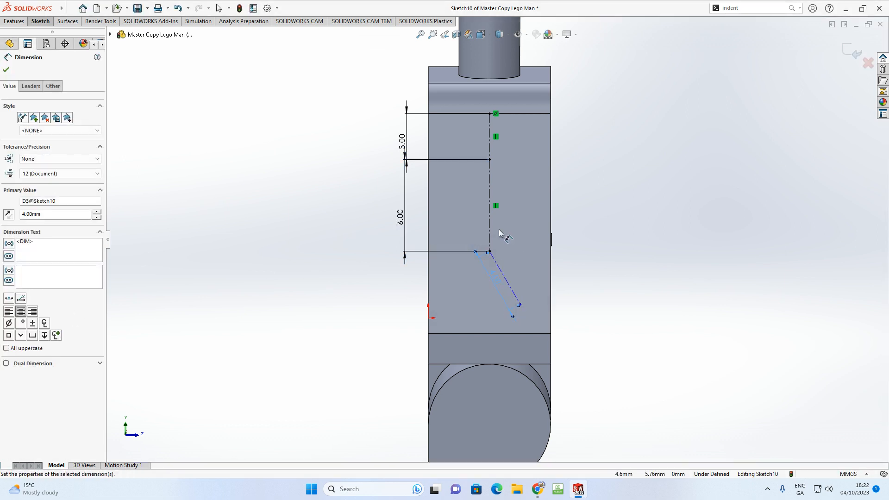
pyautogui.click(490, 218)
pyautogui.click(508, 283)
pyautogui.click(526, 249)
pyautogui.write('135')
pyautogui.press('Return')
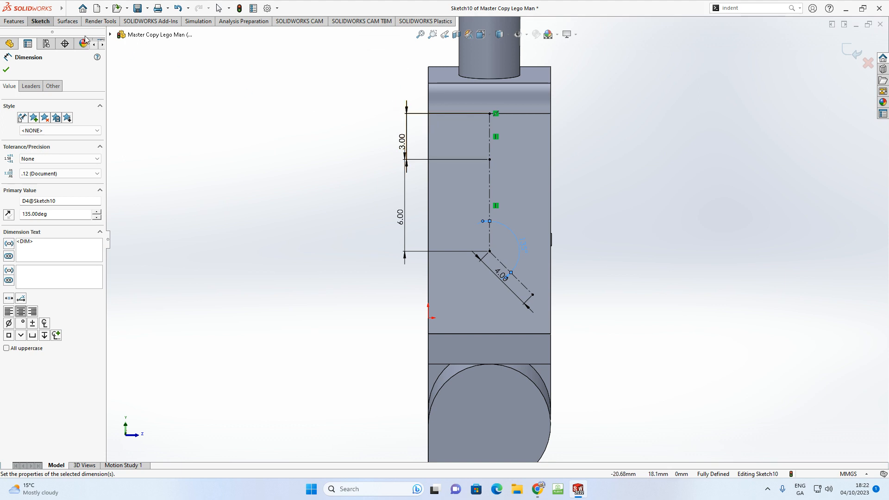
# Step: Offset the 6 mm and 4 mm centerlines bi-directionally by 1.75 mm with arc cap ends to form the arm outline
pyautogui.click(41, 21)
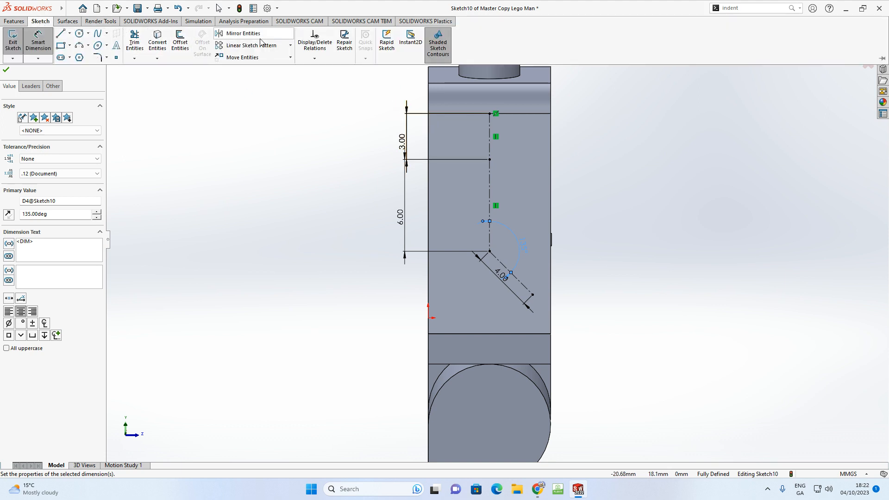
pyautogui.click(180, 43)
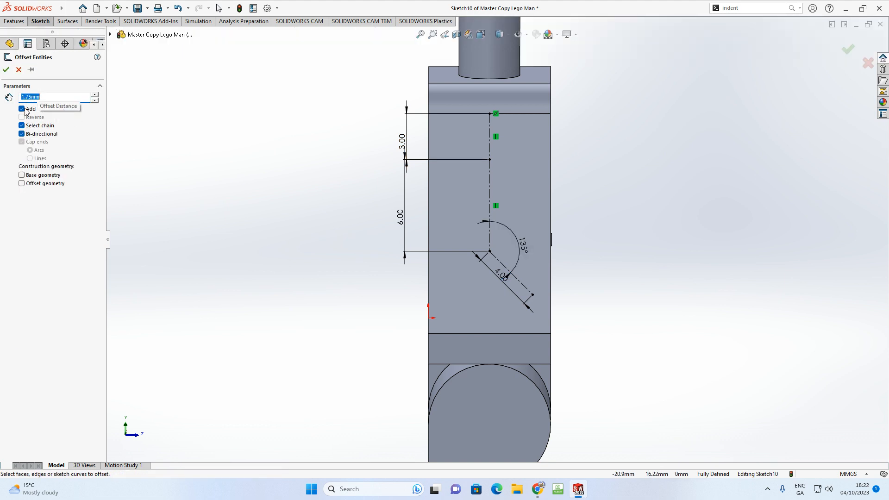
pyautogui.click(491, 184)
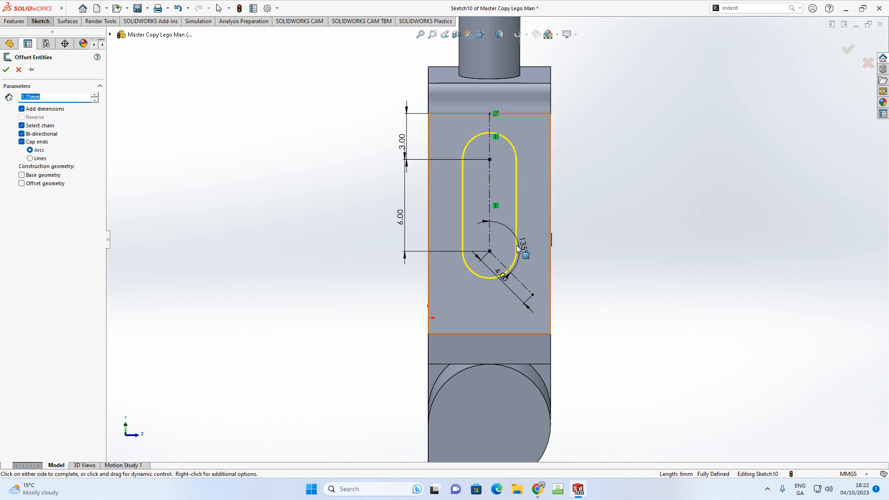
pyautogui.click(515, 280)
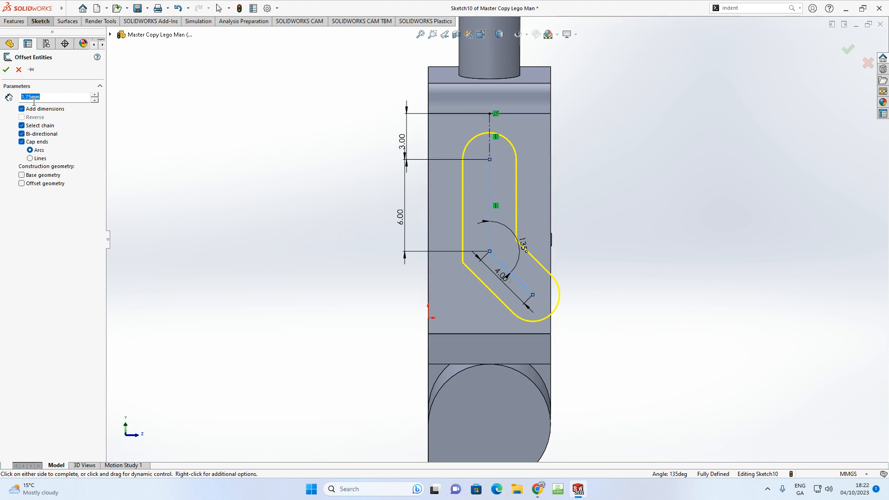
pyautogui.click(6, 70)
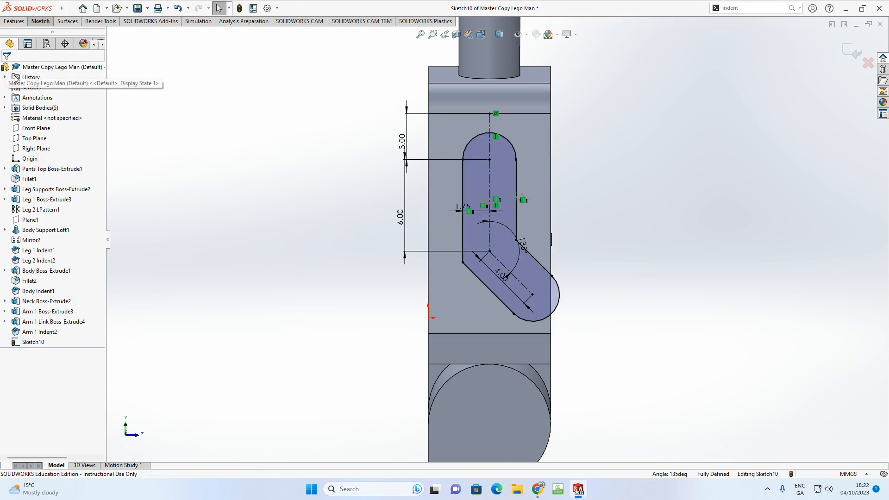
# Step: Draw a straight line across the arm outline's slanted lower end, joining the two endpoints of its end arc
pyautogui.click(40, 21)
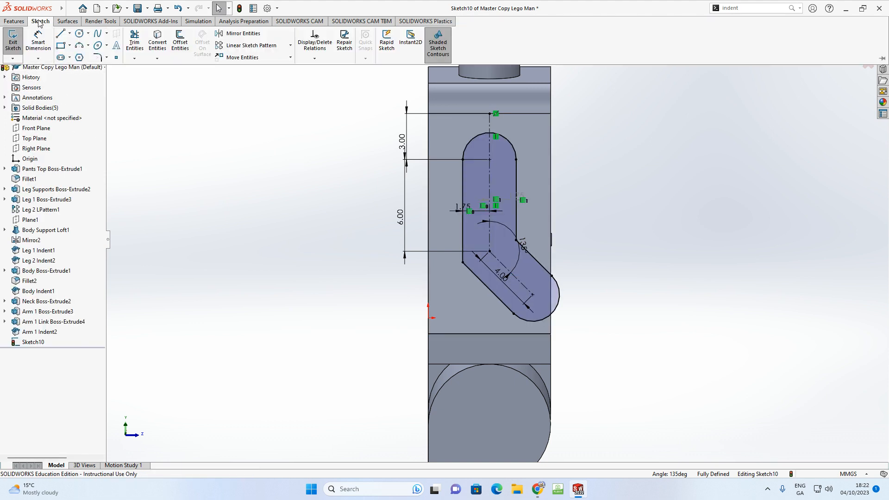
pyautogui.click(69, 33)
pyautogui.click(74, 45)
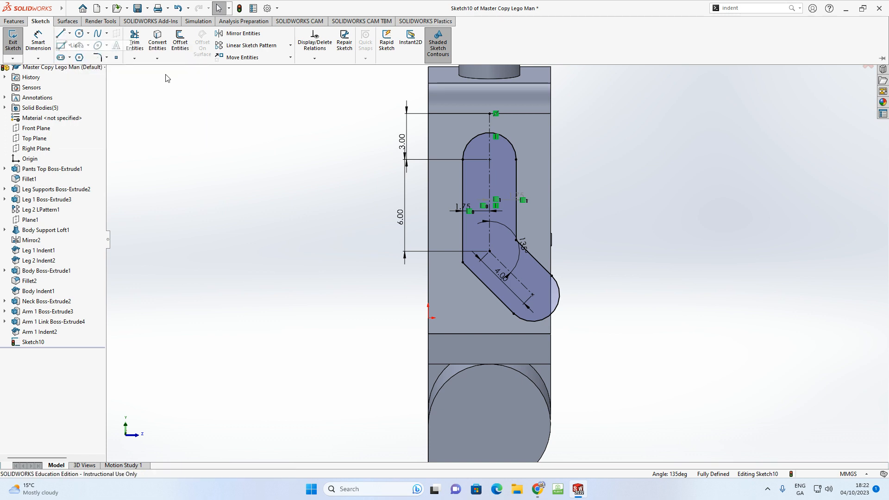
pyautogui.click(551, 276)
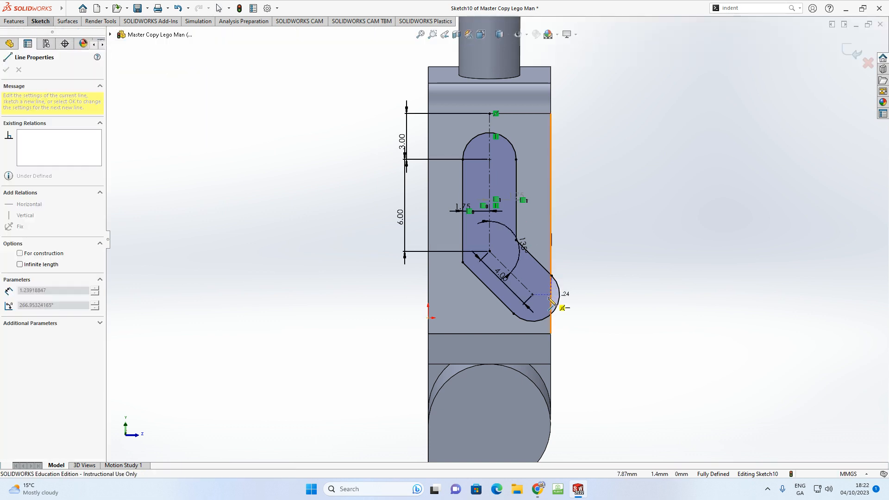
pyautogui.click(514, 313)
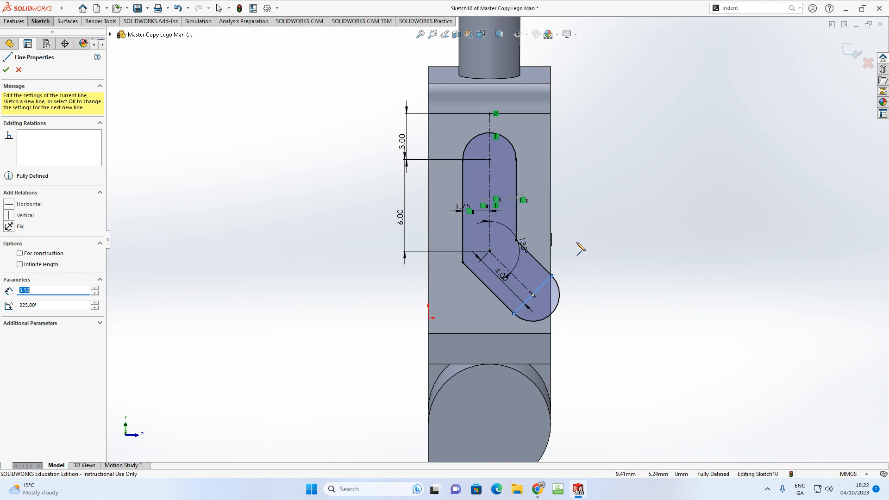
pyautogui.press('Escape')
pyautogui.press('Escape')
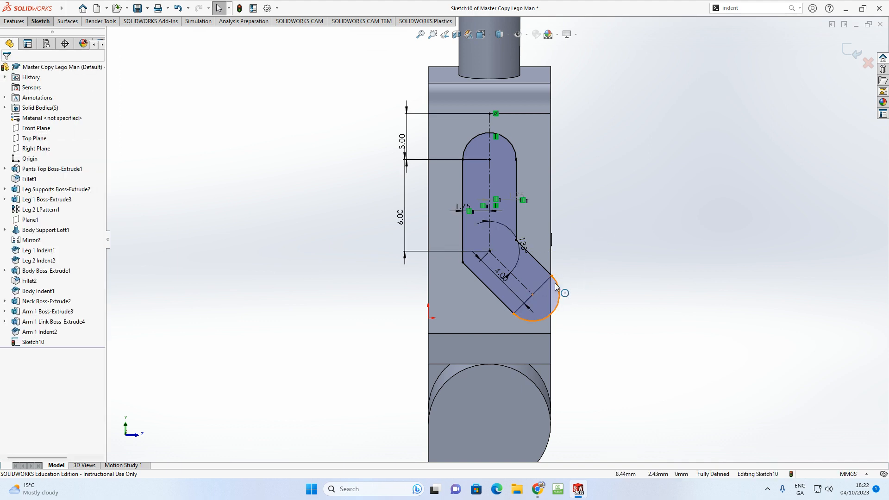
# Step: Trim away the end arc at the arm outline's slanted lower end with Power trim
pyautogui.click(37, 22)
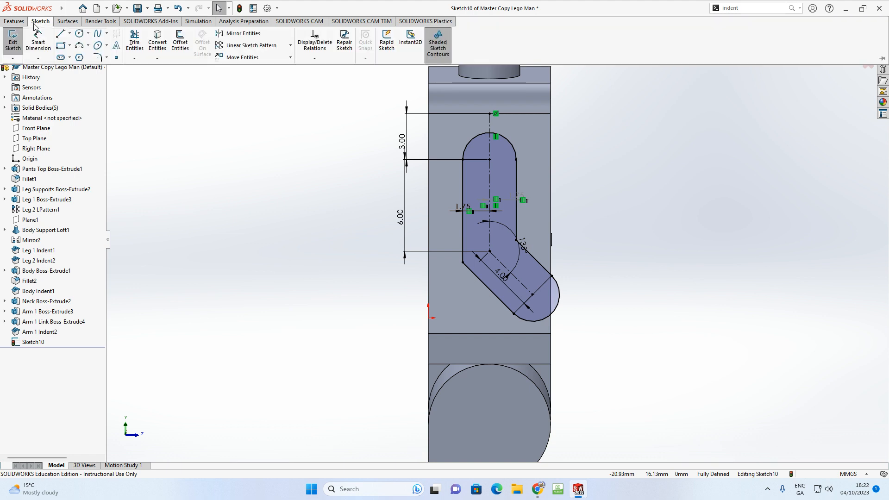
pyautogui.click(131, 40)
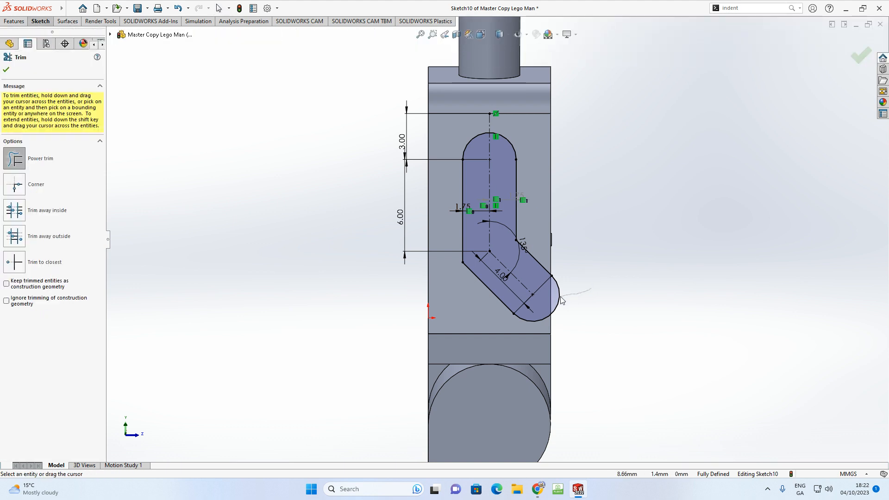
pyautogui.moveTo(579, 296); pyautogui.dragTo(557, 297)
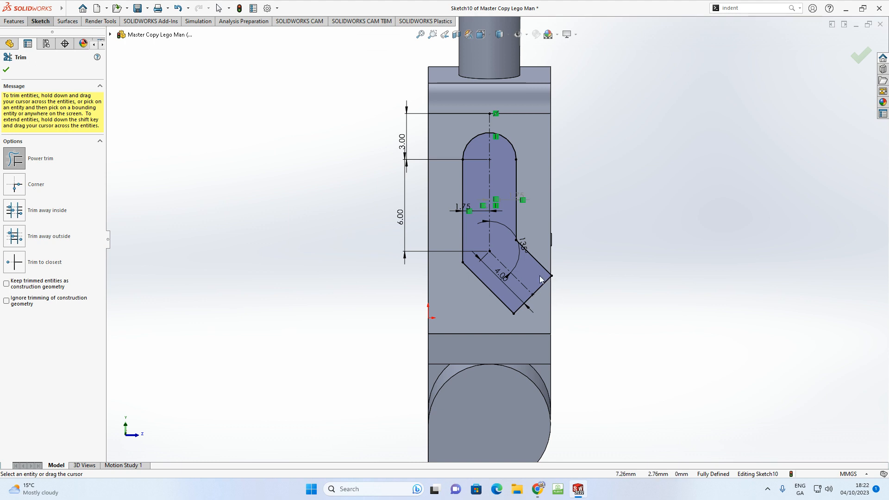
pyautogui.moveTo(573, 276); pyautogui.dragTo(324, 250, button='middle')
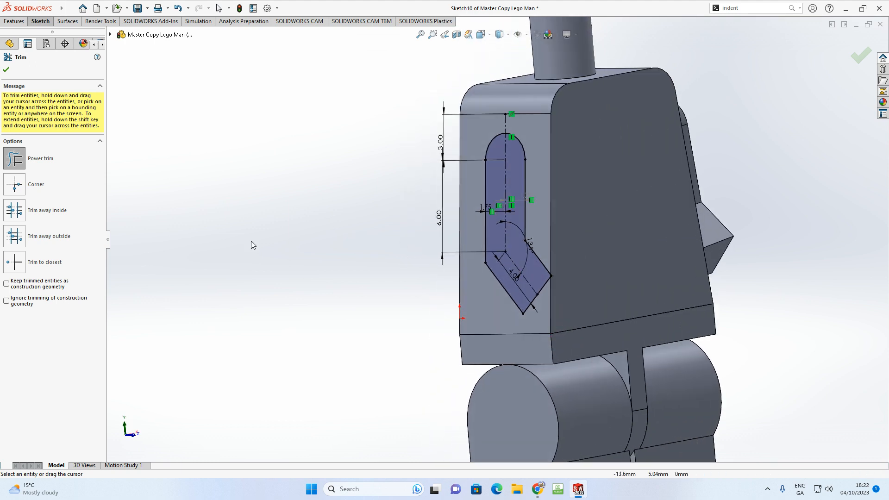
# Step: Extrude the second arm's outline 3 mm outward from the torso as a separate body, without merging the result
pyautogui.press('Escape')
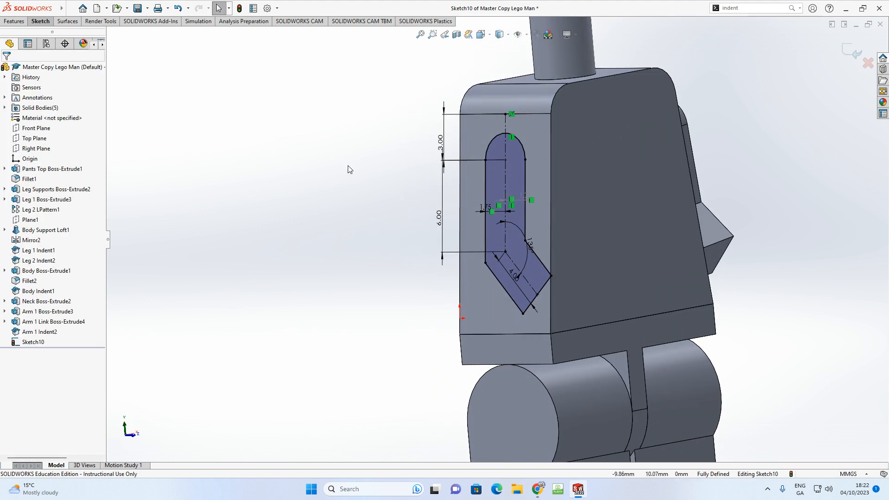
pyautogui.click(14, 22)
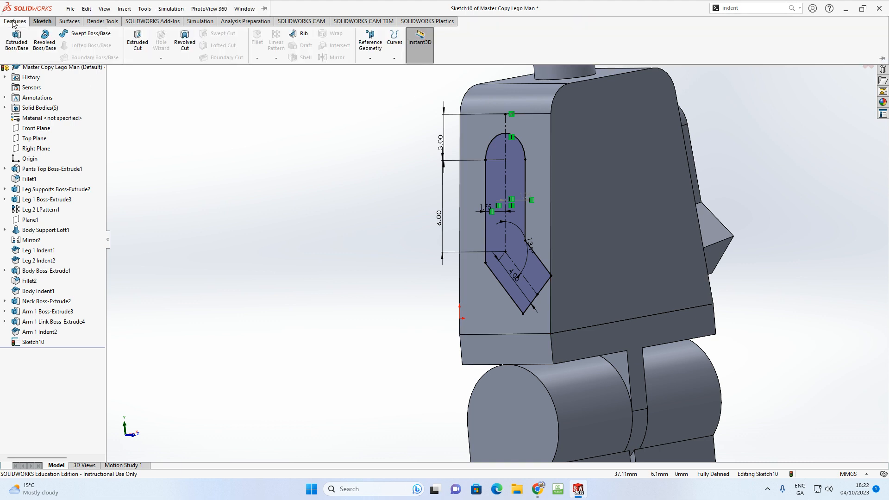
pyautogui.click(16, 39)
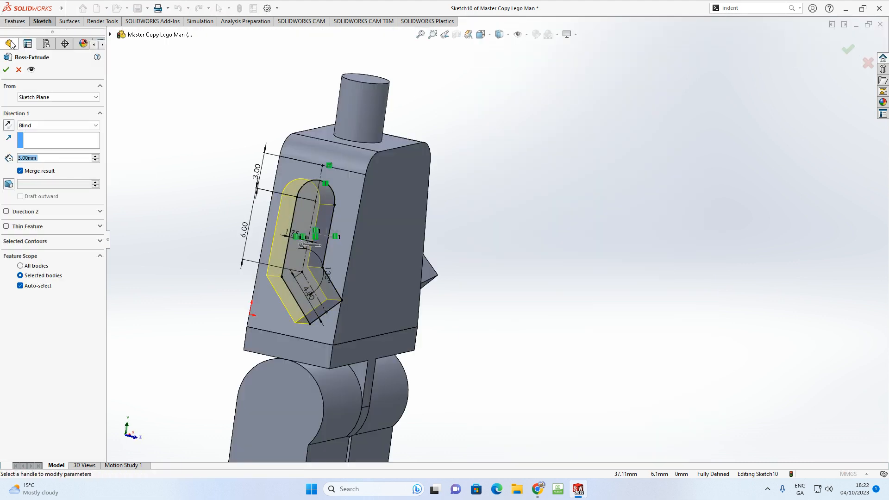
pyautogui.moveTo(131, 181); pyautogui.dragTo(90, 174, button='middle')
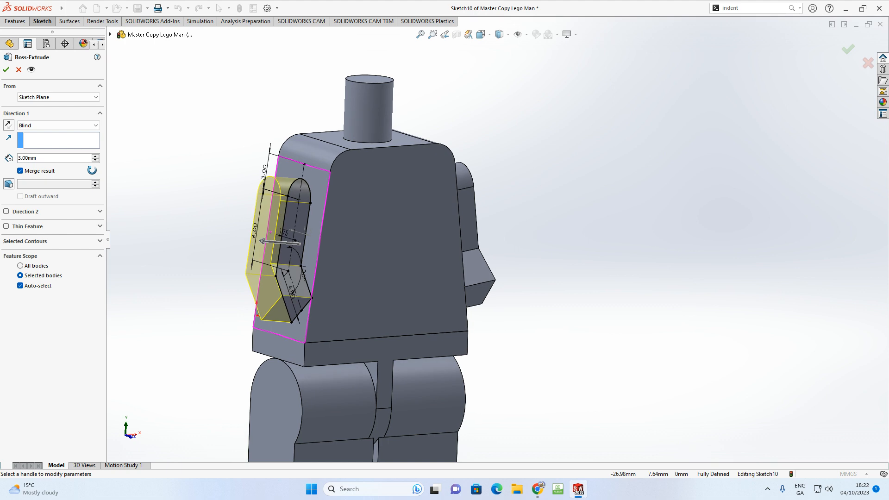
pyautogui.click(21, 171)
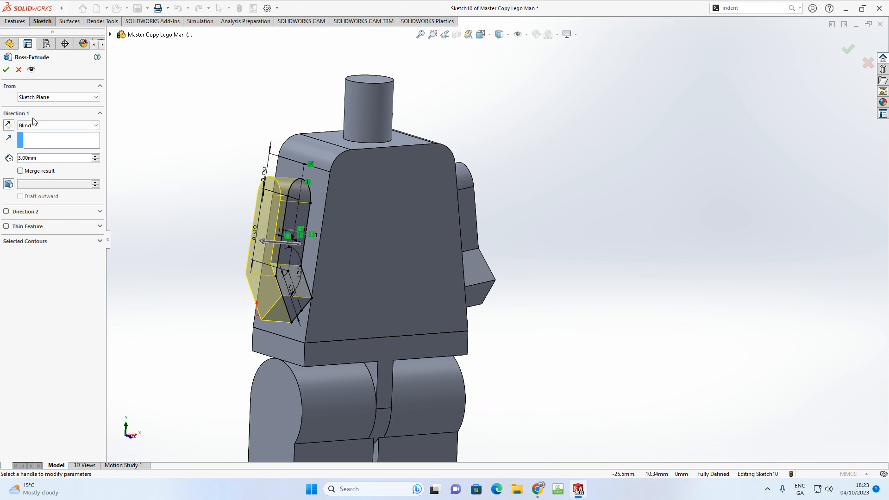
pyautogui.click(8, 70)
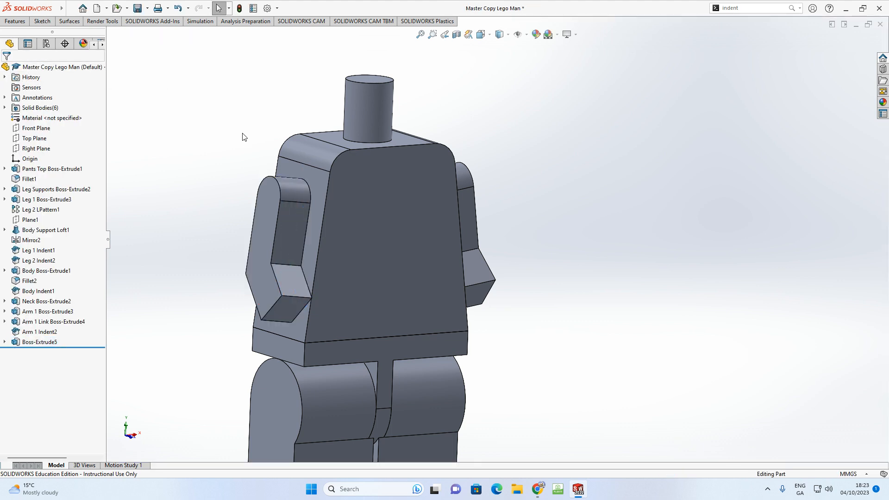
# Step: Isolate the second arm's body and orient it so its torso-side face can be reached
pyautogui.hotkey('ctrl', '1')
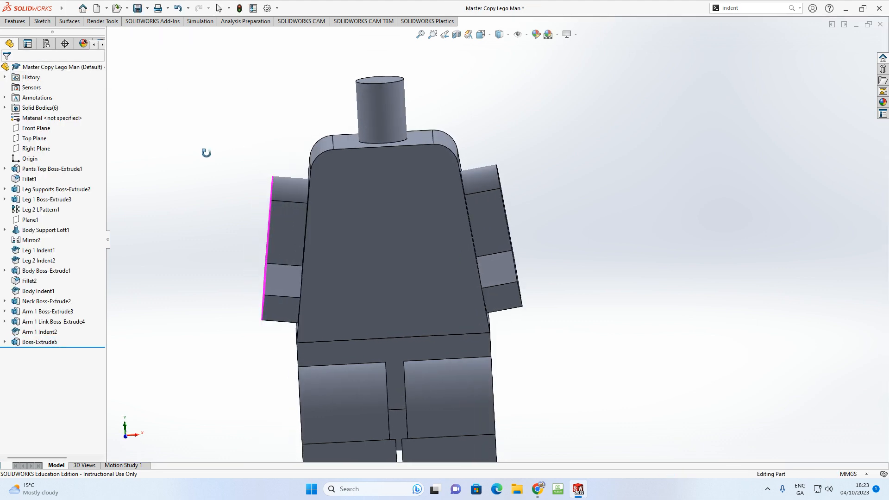
pyautogui.rightClick(288, 213)
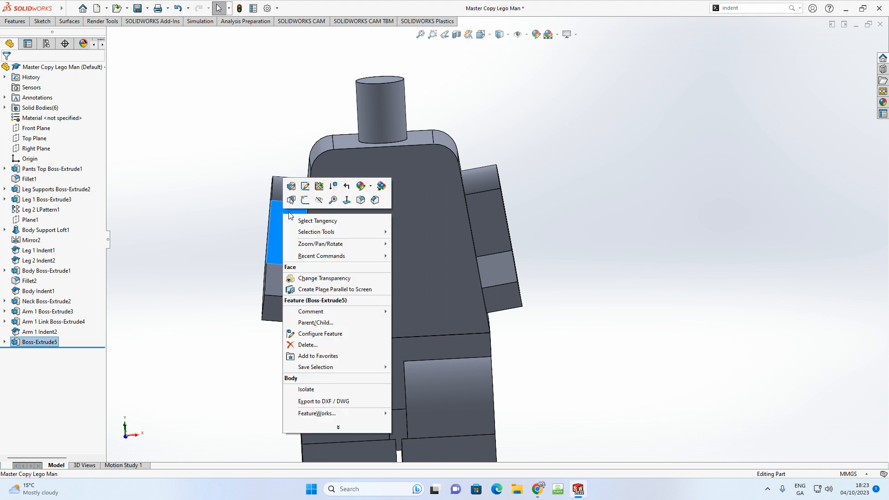
pyautogui.click(306, 389)
pyautogui.moveTo(432, 249); pyautogui.dragTo(369, 238, button='middle')
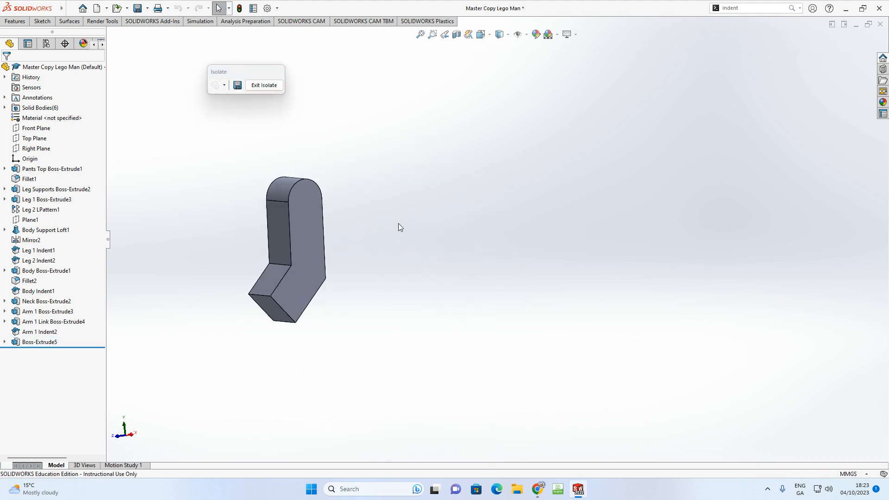
# Step: Sketch a circle about 2.17 mm in diameter on the arm's torso-side face, centred on the rounded upper end's arc
pyautogui.click(313, 211)
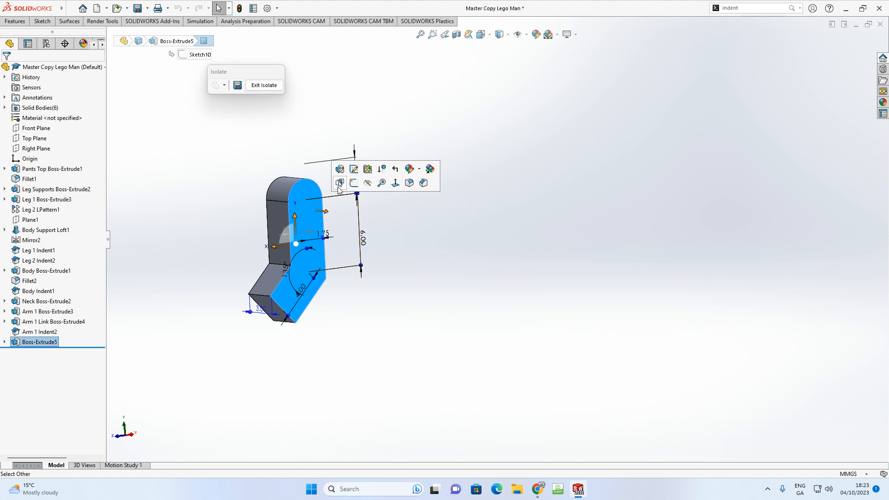
pyautogui.click(482, 166)
pyautogui.click(310, 207)
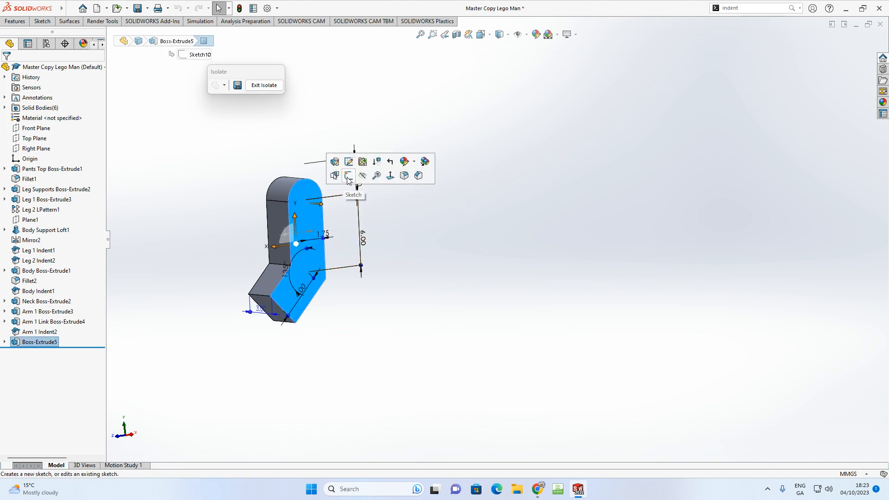
pyautogui.click(349, 177)
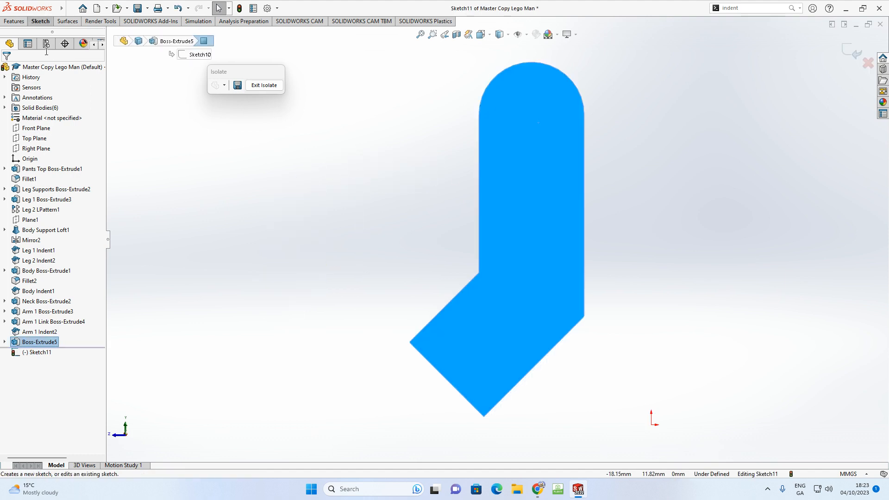
pyautogui.click(41, 26)
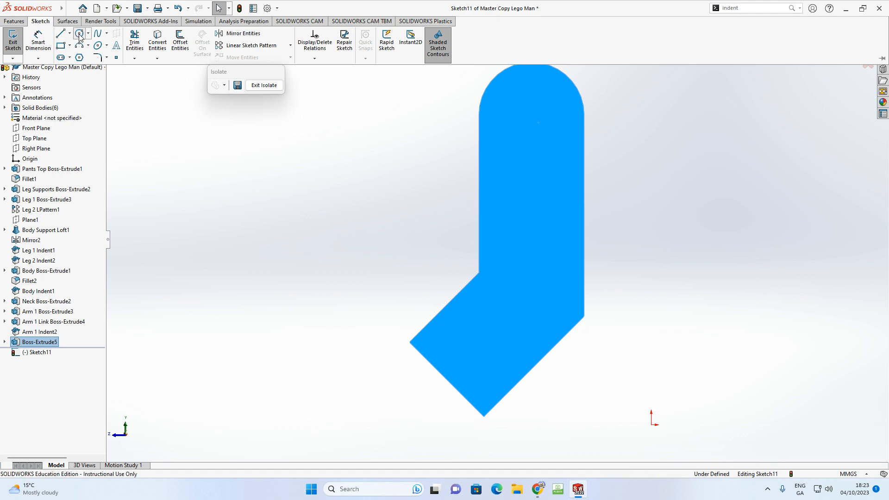
pyautogui.click(59, 37)
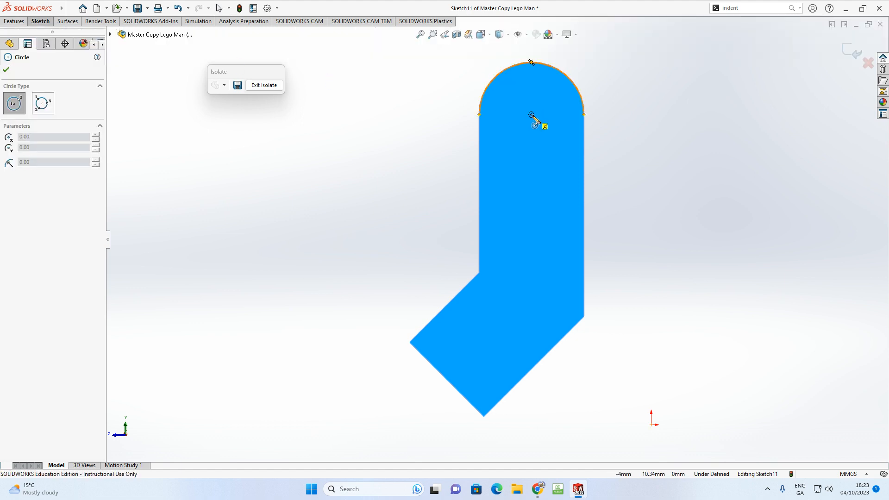
pyautogui.click(532, 115)
pyautogui.click(560, 99)
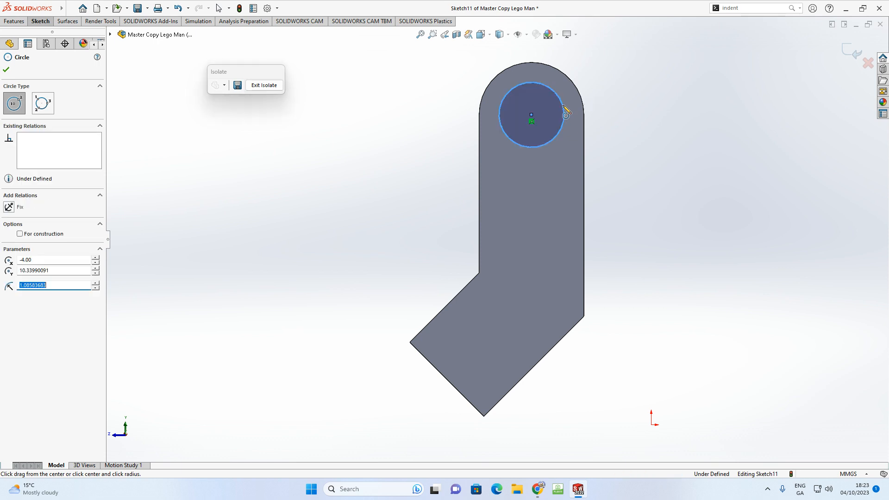
# Step: Dimension the circle's diameter to 2 mm
pyautogui.click(40, 22)
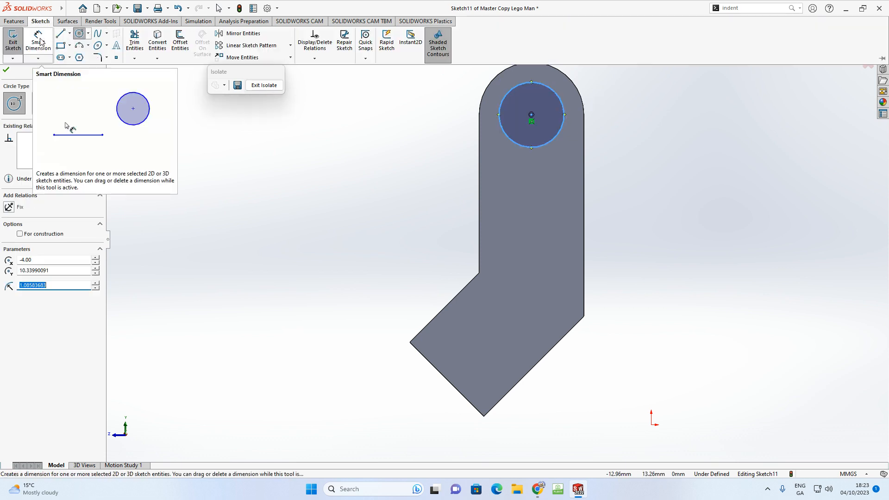
pyautogui.press('Escape')
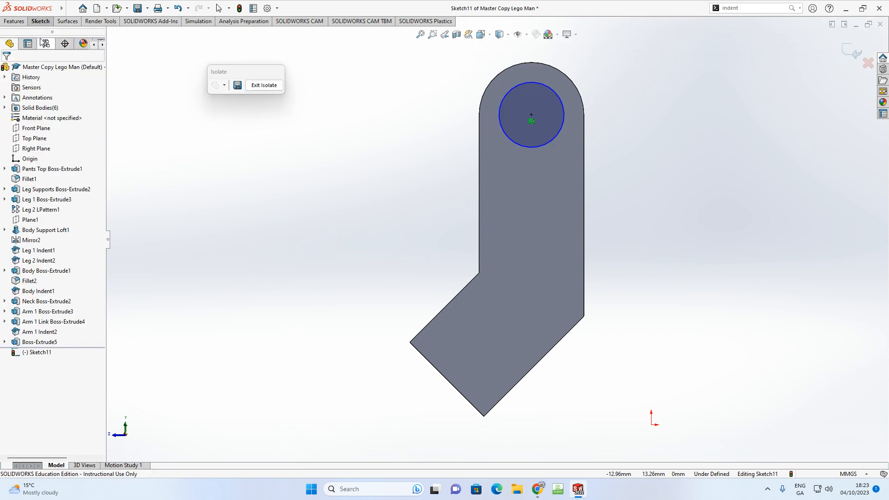
pyautogui.click(563, 118)
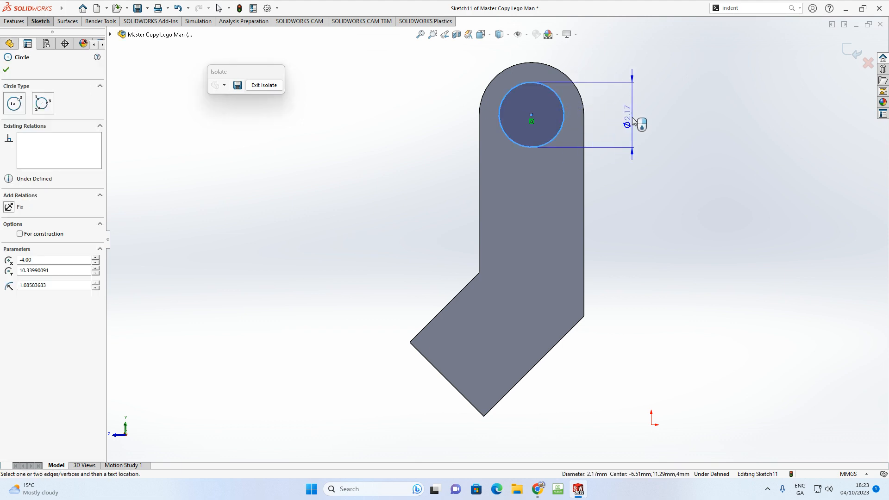
pyautogui.click(634, 120)
pyautogui.write('2')
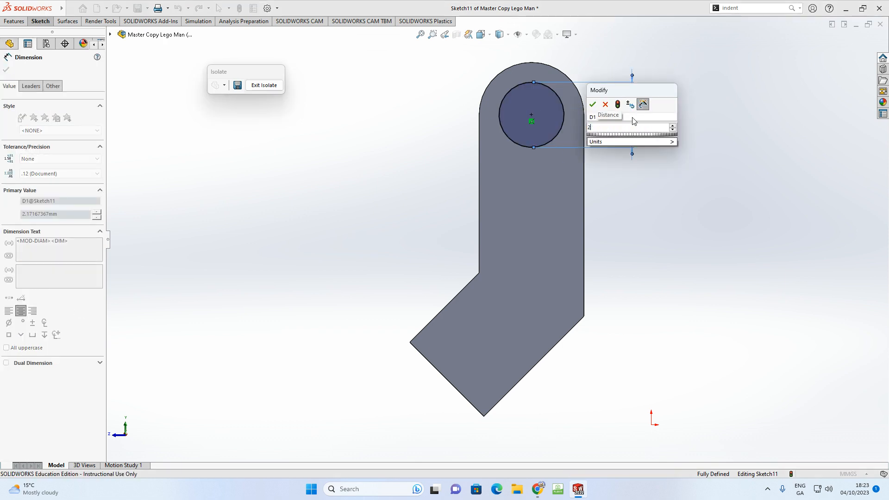
pyautogui.press('Return')
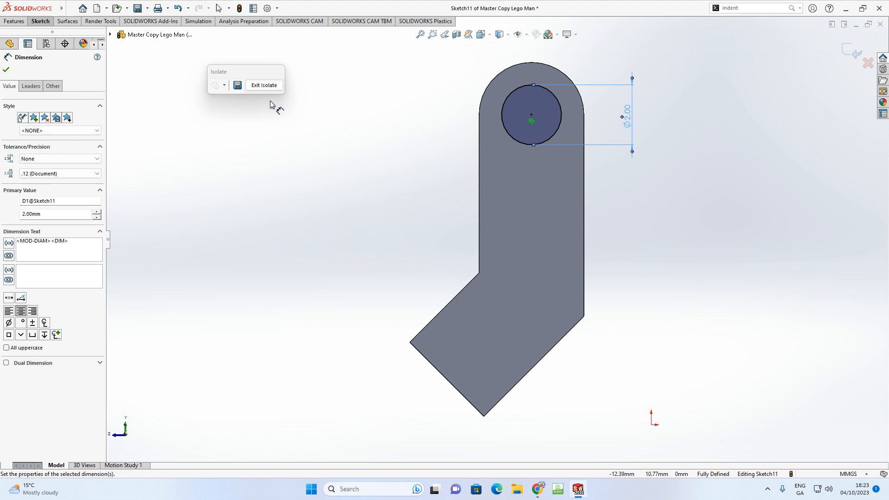
# Step: Extrude the circle 3 mm with a 3-degree inward draft, merged with the arm, and exit the isolated view
pyautogui.click(19, 24)
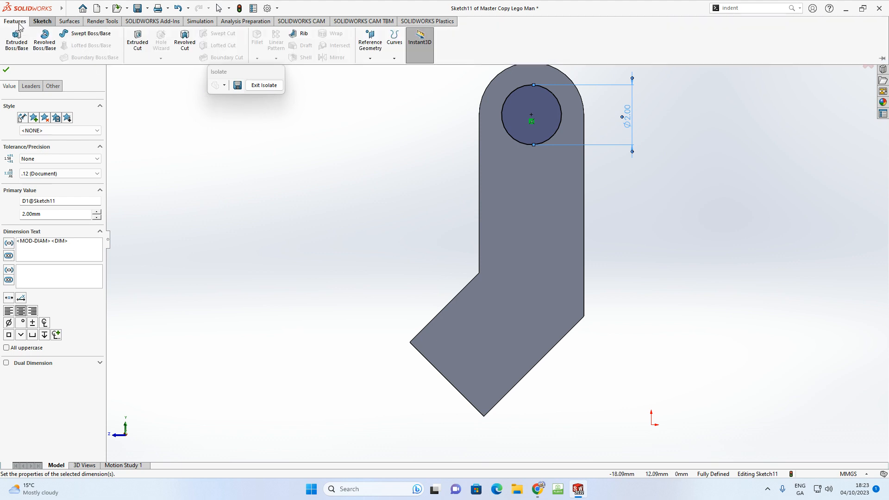
pyautogui.click(16, 39)
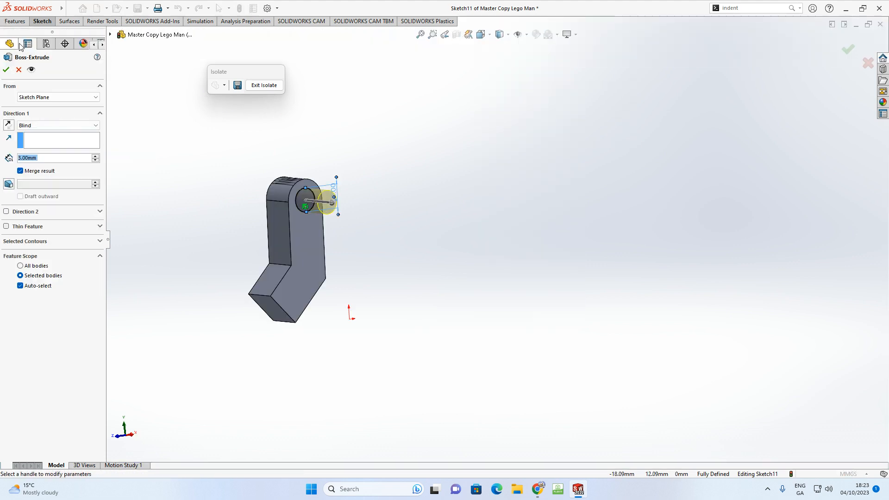
pyautogui.moveTo(151, 165); pyautogui.dragTo(204, 178, button='middle')
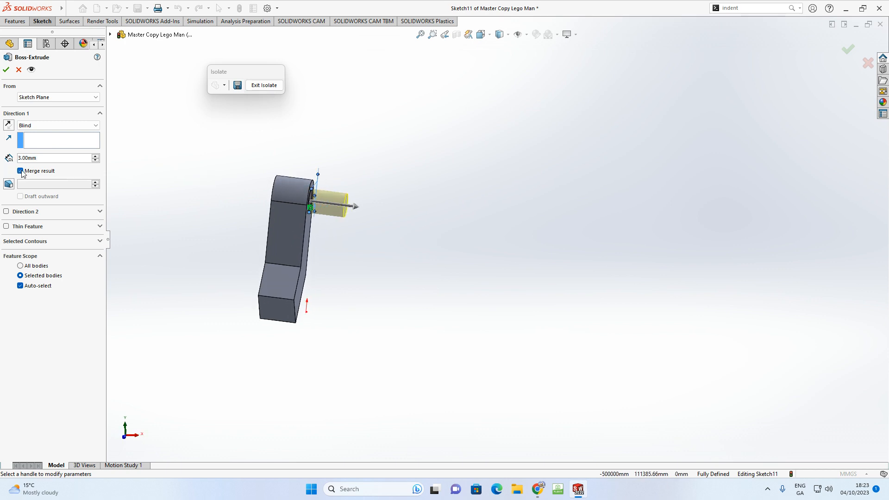
pyautogui.click(9, 184)
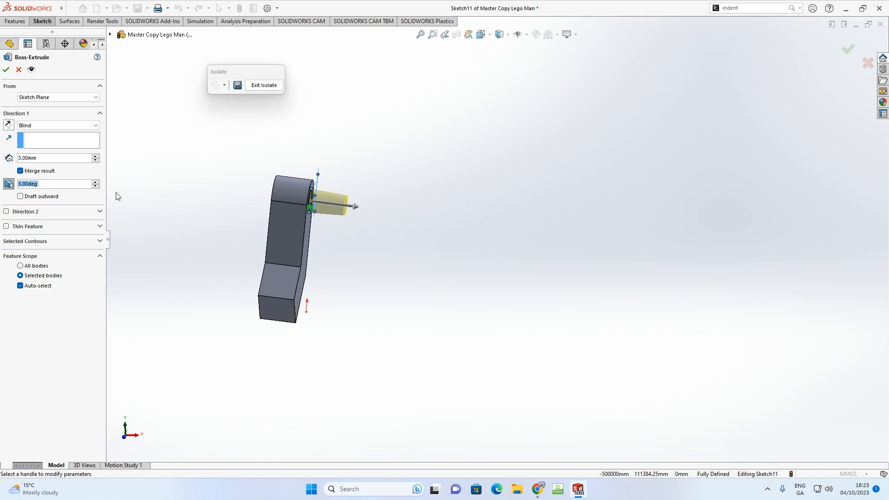
pyautogui.click(6, 70)
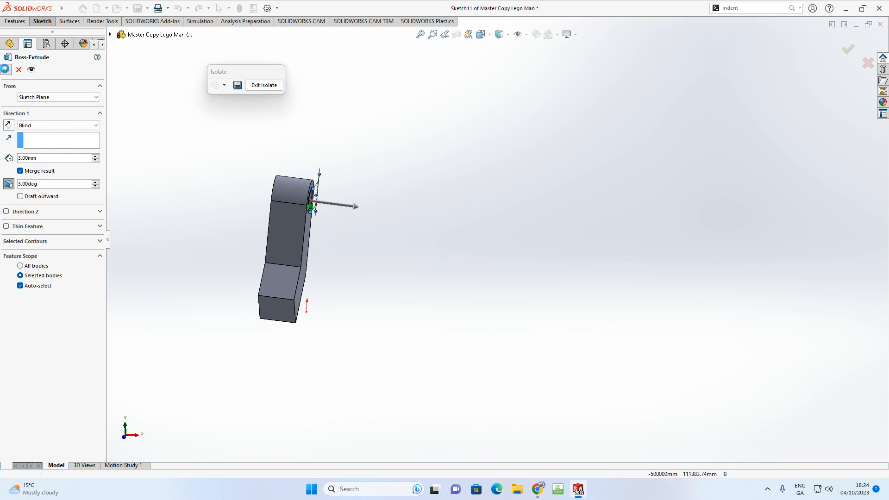
pyautogui.click(263, 85)
pyautogui.click(209, 172)
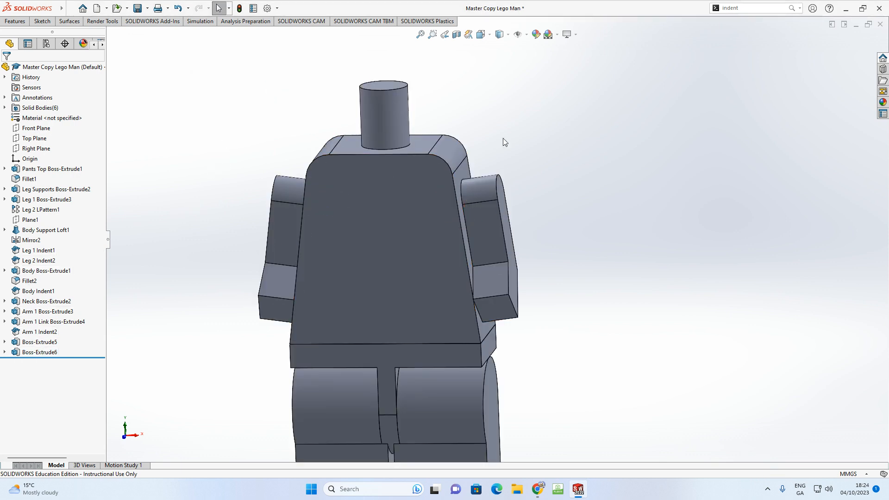
# Step: Indent the torso with the second arm as the tool body, using the Cut option
pyautogui.click(777, 10)
pyautogui.click(791, 8)
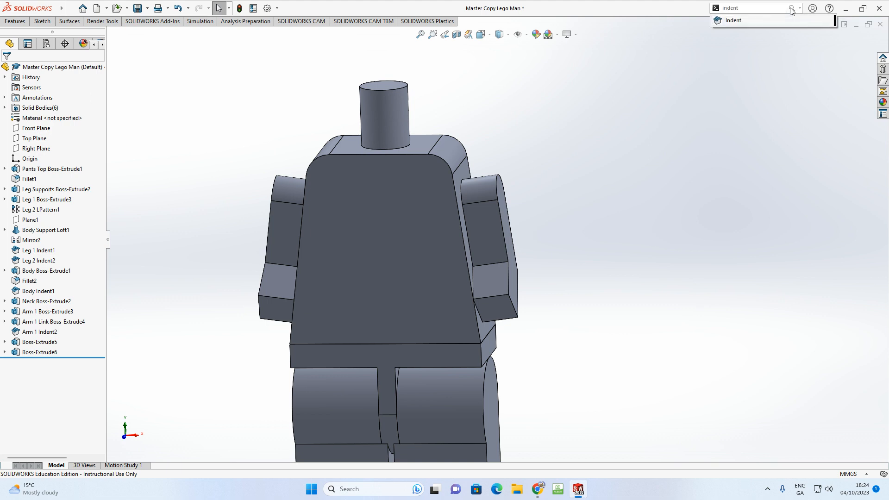
pyautogui.click(765, 21)
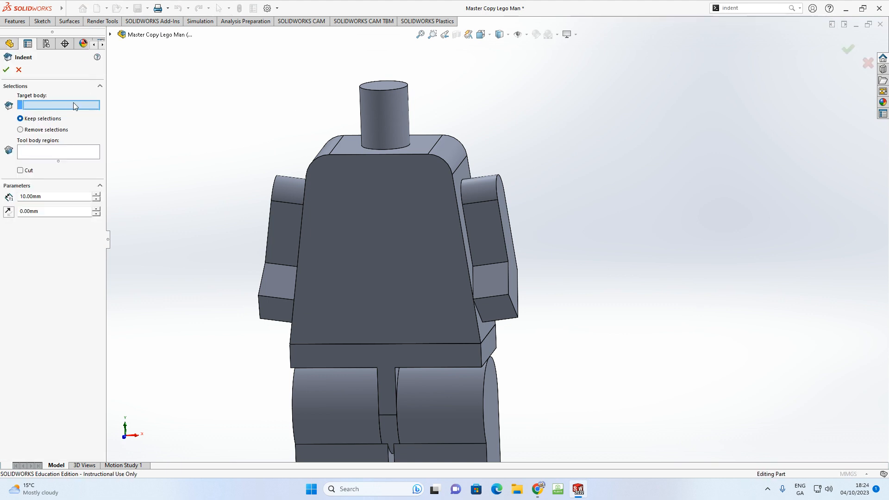
pyautogui.click(373, 210)
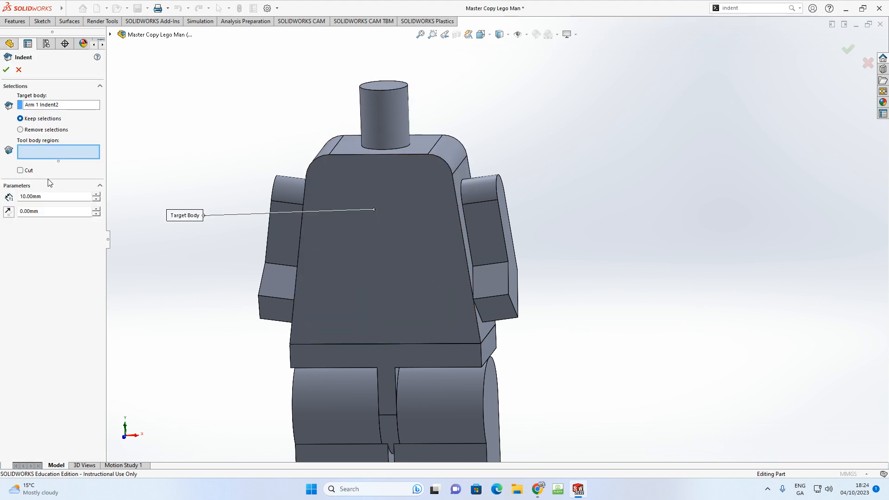
pyautogui.click(282, 240)
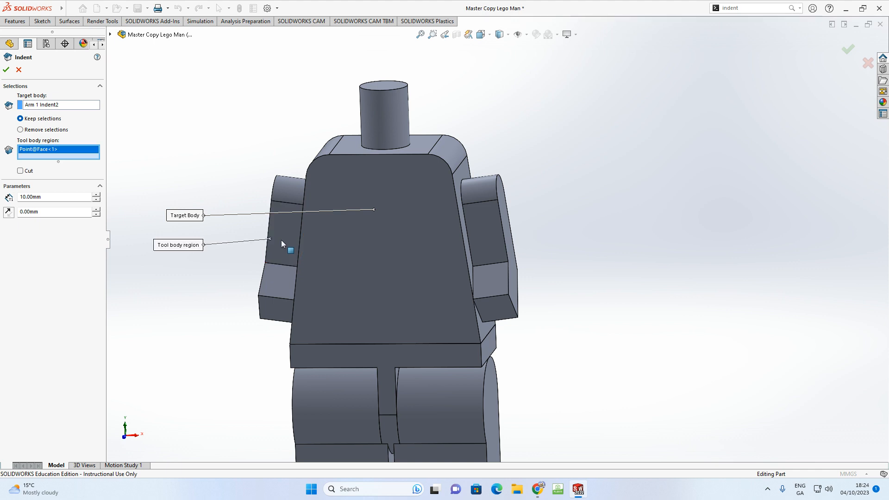
pyautogui.click(21, 171)
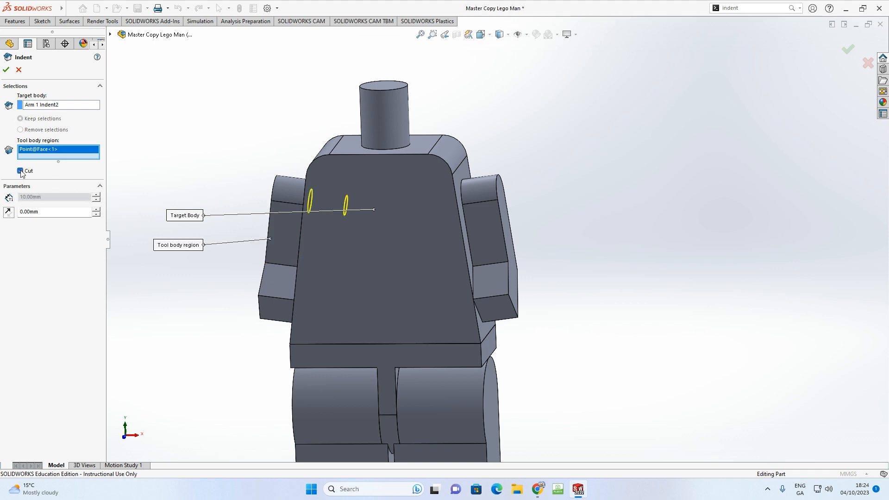
pyautogui.click(6, 70)
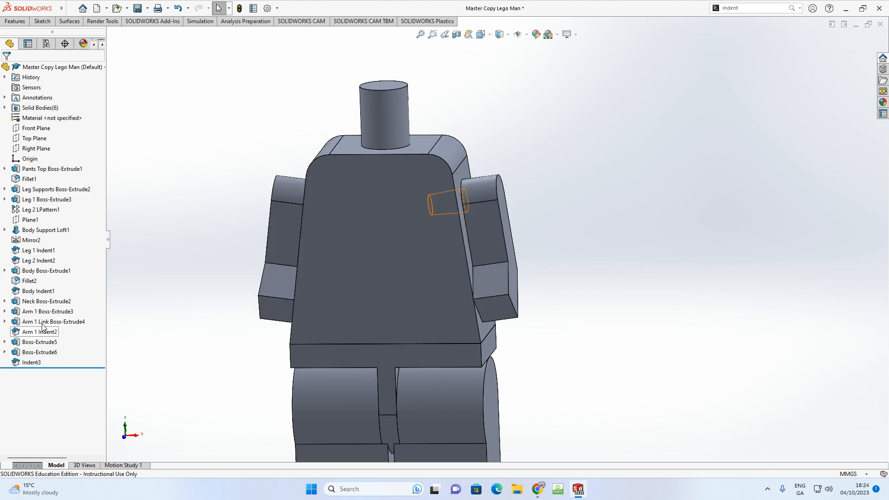
# Step: Rename the Boss-Extrude5 feature as "Arm 2 Boss-Extrude5"
pyautogui.rightClick(39, 342)
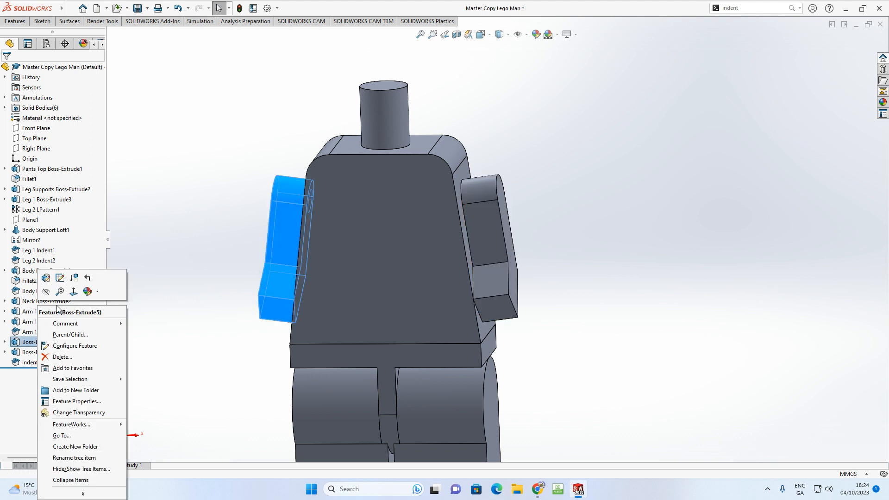
pyautogui.click(29, 343)
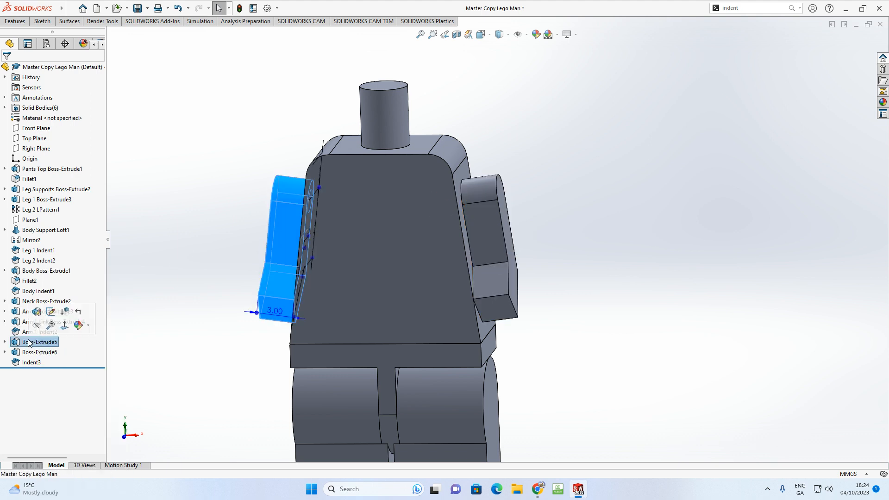
pyautogui.click(28, 342)
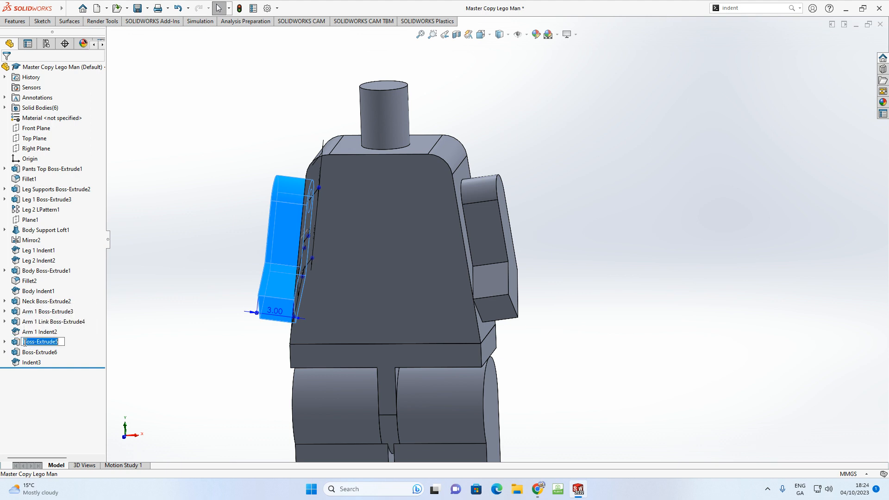
pyautogui.write('Arm 2')
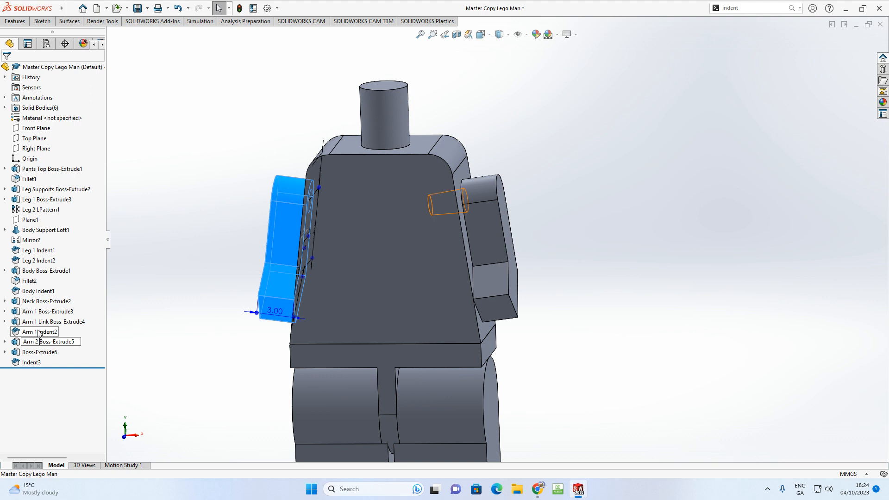
pyautogui.click(158, 334)
# Step: Rename the Boss-Extrude6 feature as "Arm 2 Boss-Extrude6"
pyautogui.click(54, 354)
pyautogui.click(55, 352)
pyautogui.click(24, 353)
pyautogui.write('Arm 2')
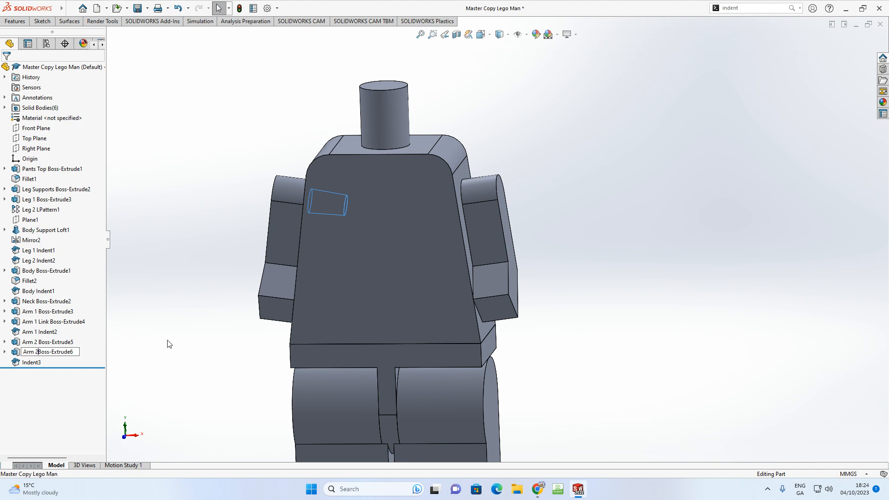
pyautogui.press('Return')
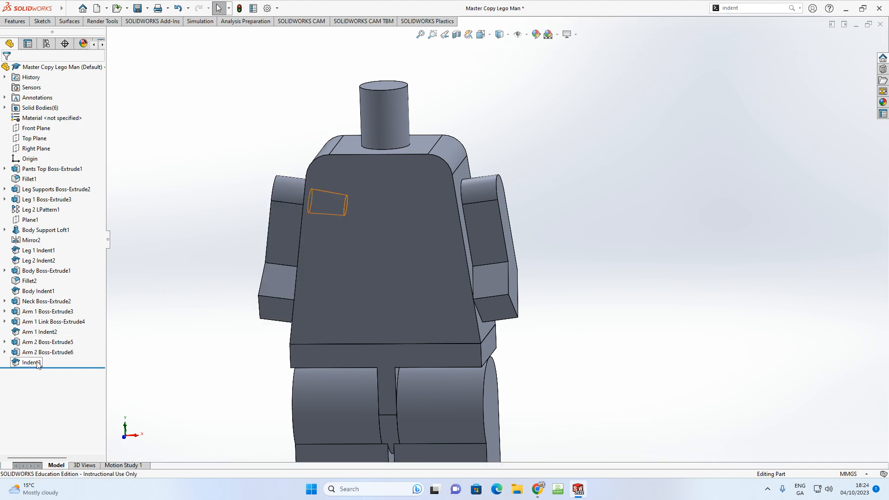
# Step: Rename the Indent3 feature as "Arm 2 Indent3", with a space before "Indent3"
pyautogui.click(38, 363)
pyautogui.click(24, 363)
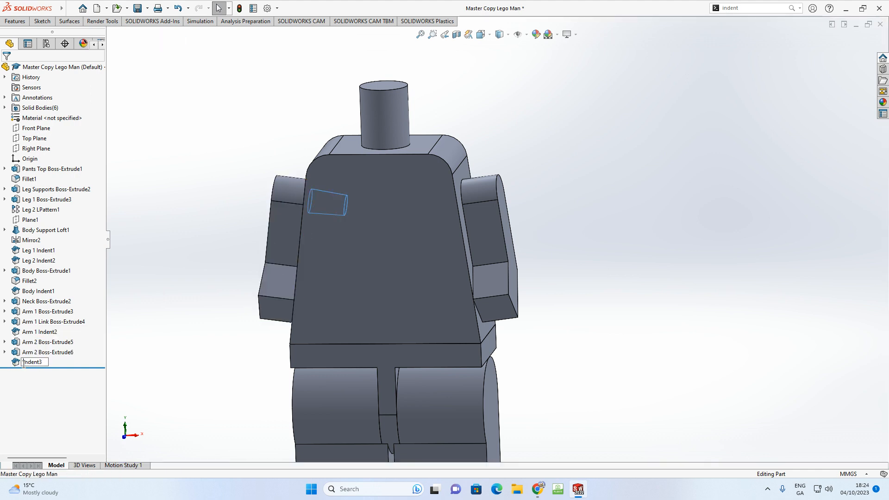
pyautogui.write('Arm 2')
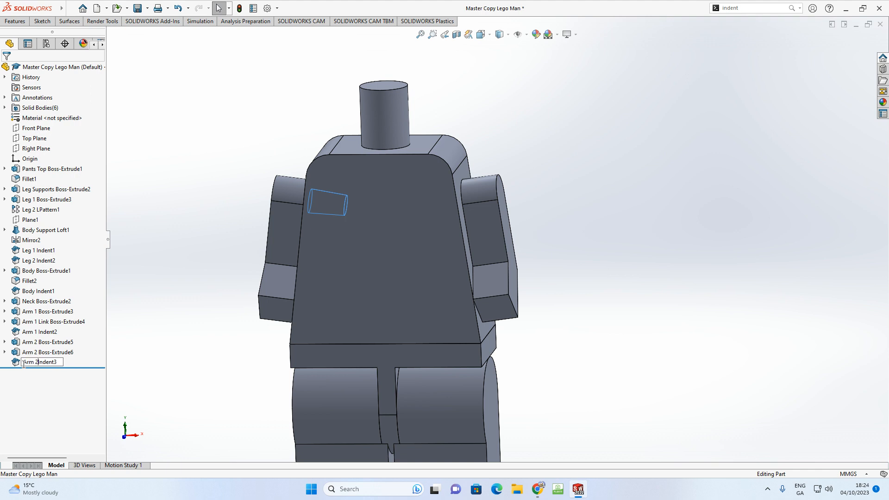
pyautogui.click(134, 317)
pyautogui.click(49, 364)
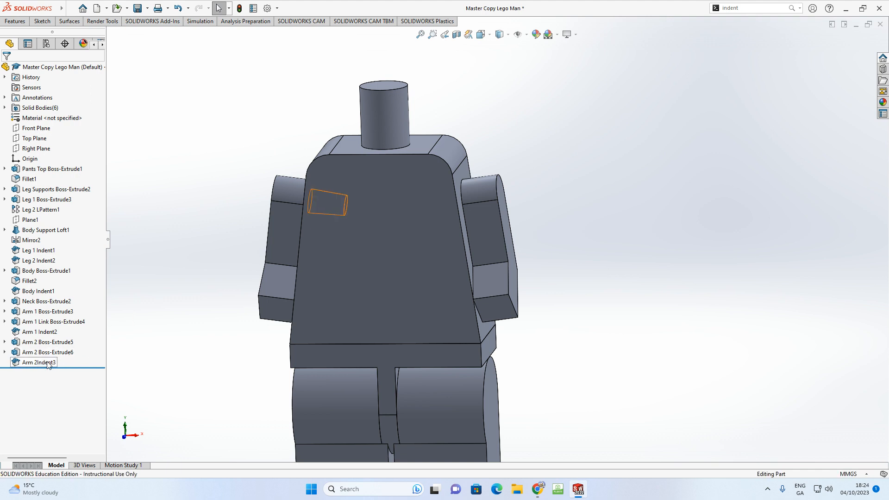
pyautogui.click(49, 364)
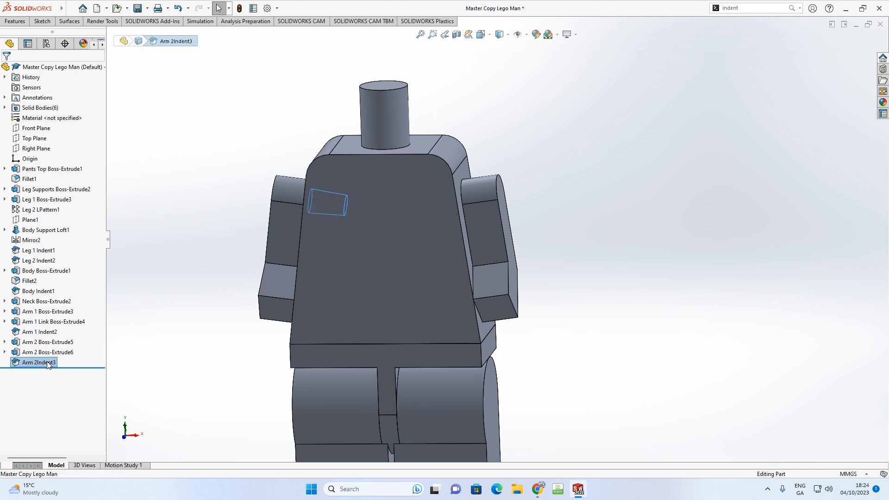
pyautogui.click(40, 363)
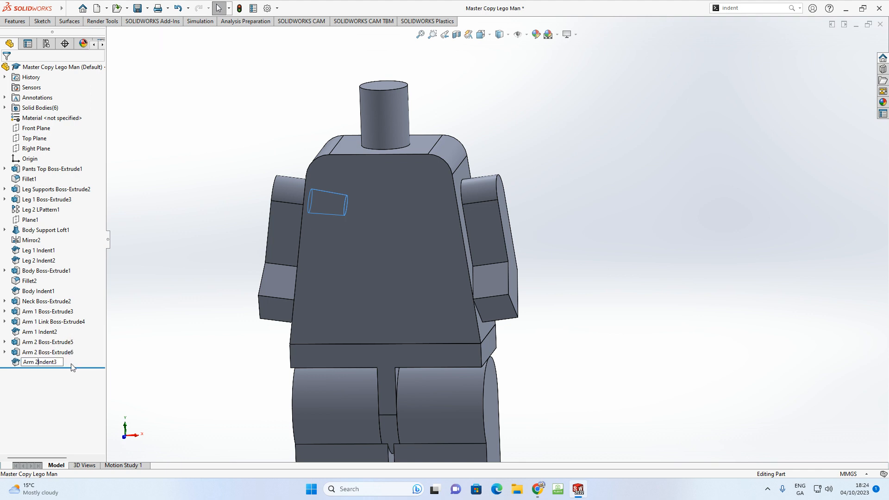
pyautogui.click(133, 342)
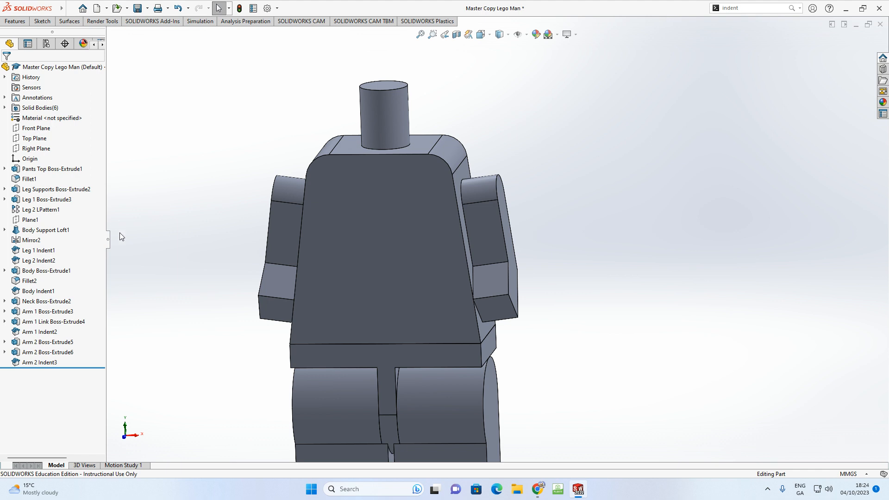
# Step: Set up a 1.5 mm fillet on the second arm's outer-face edges: the upper arm's tangent edge chain and both long forearm edges
pyautogui.moveTo(302, 304); pyautogui.dragTo(267, 318, button='middle')
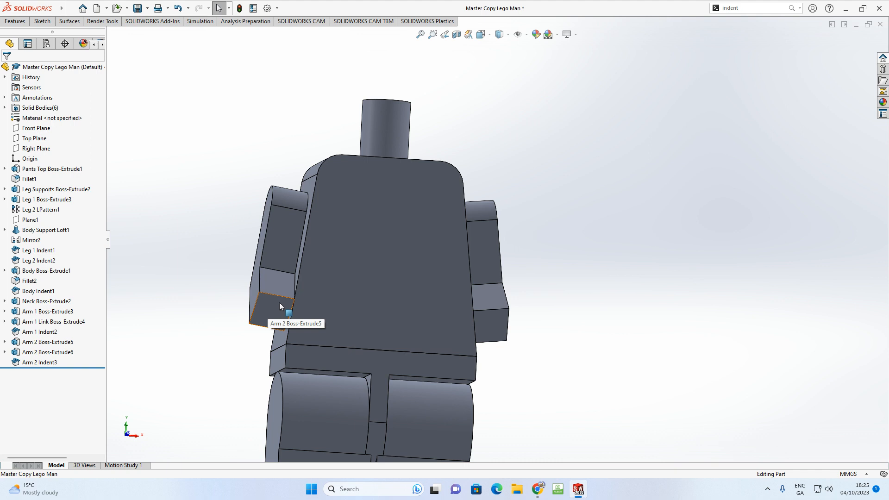
pyautogui.click(19, 24)
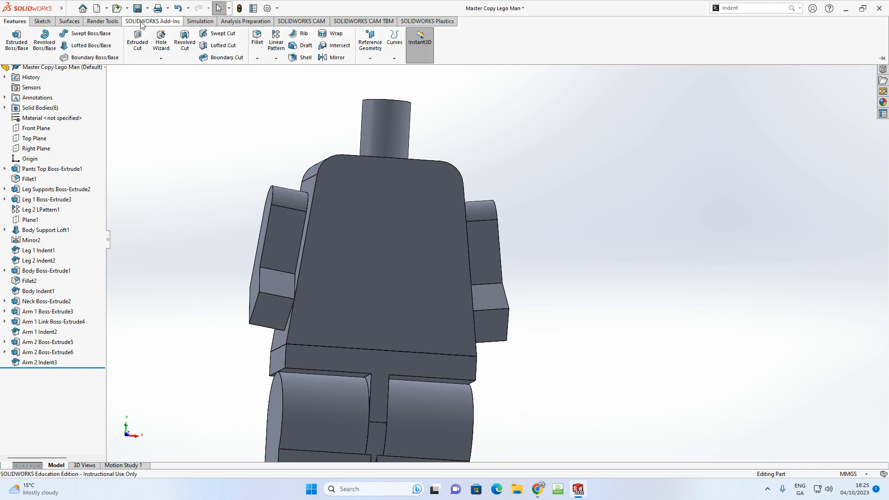
pyautogui.click(258, 58)
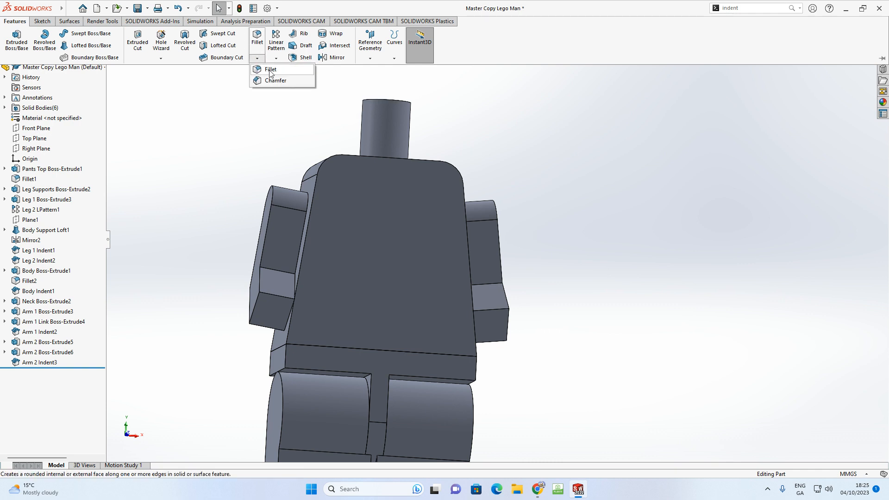
pyautogui.click(270, 70)
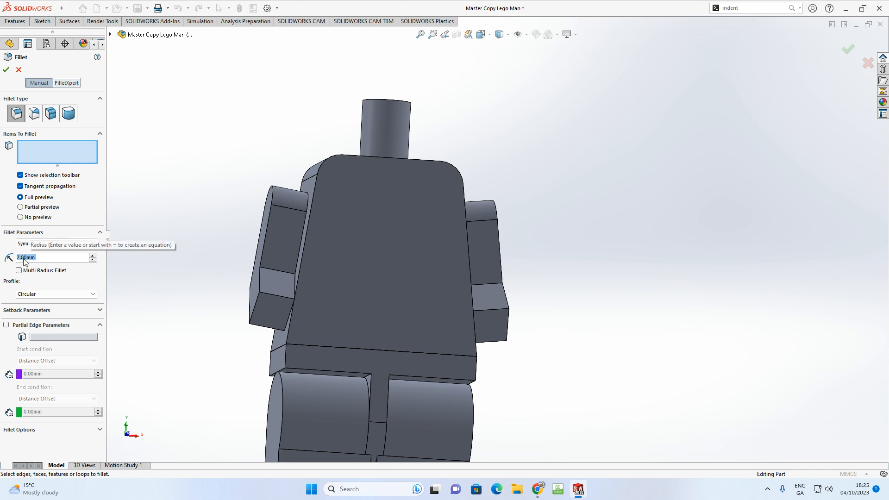
pyautogui.write('1.5')
pyautogui.press('Return')
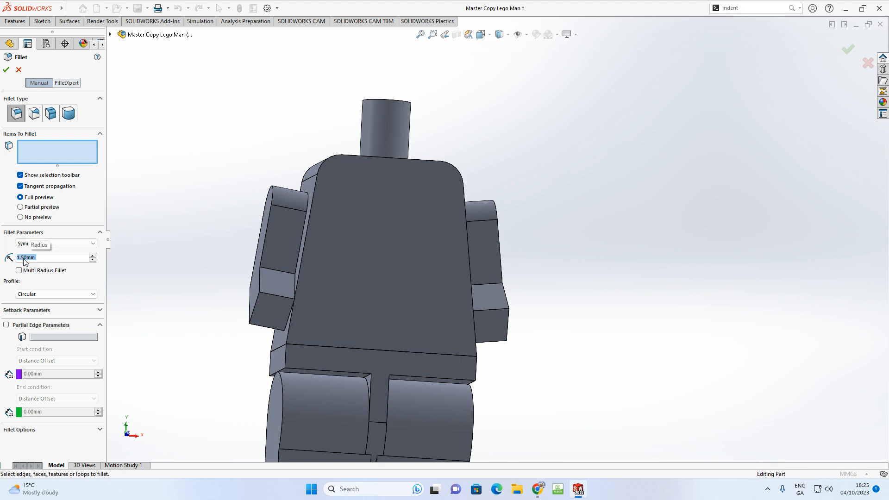
pyautogui.click(265, 237)
pyautogui.moveTo(265, 238); pyautogui.dragTo(278, 261, button='middle')
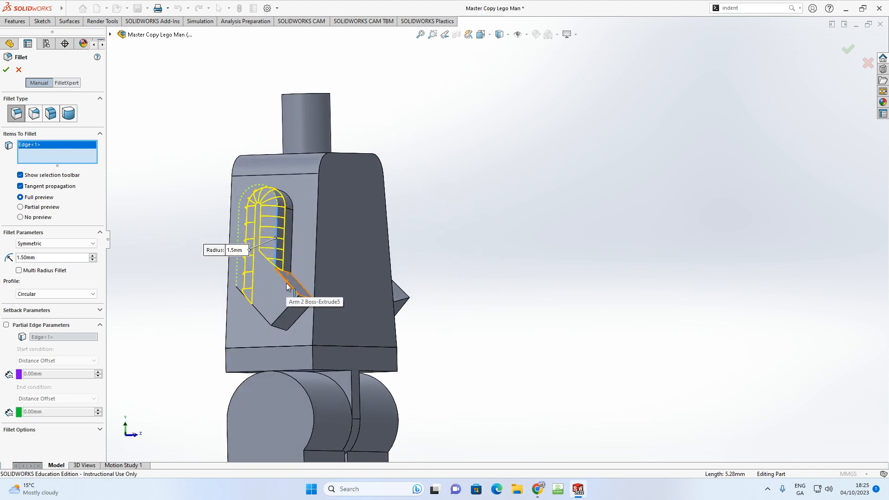
pyautogui.scroll(-5, 288, 285)
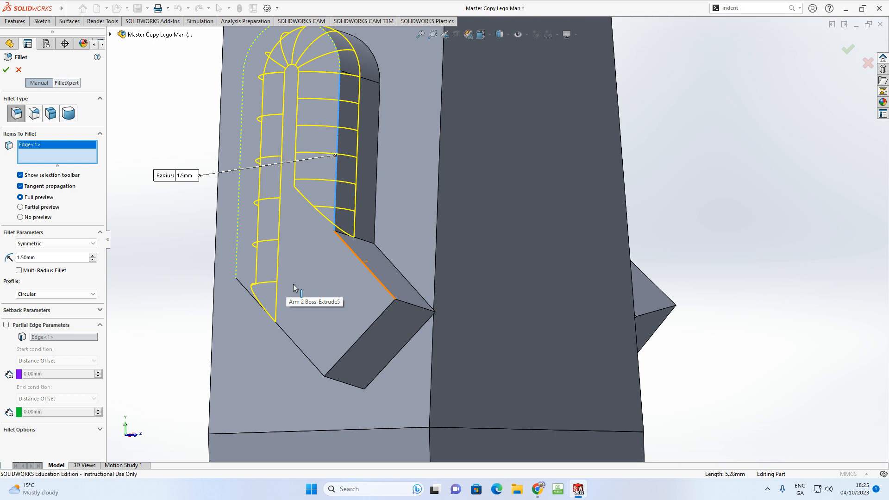
pyautogui.click(367, 270)
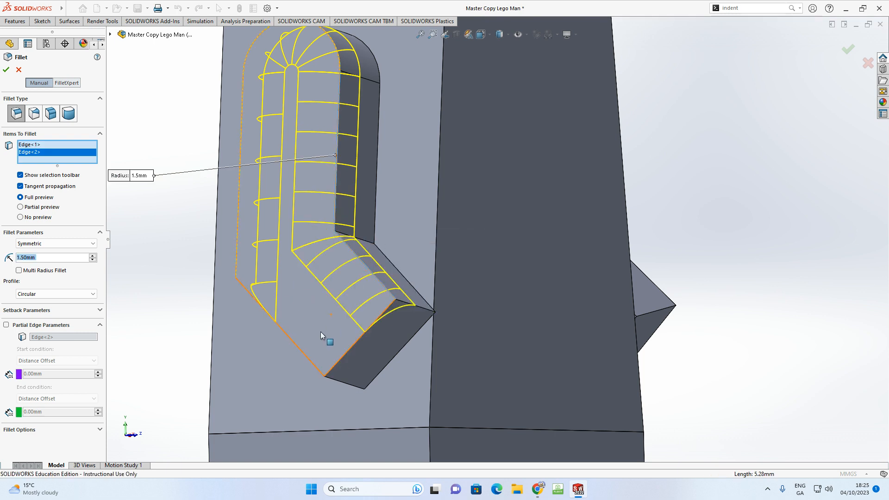
pyautogui.click(304, 356)
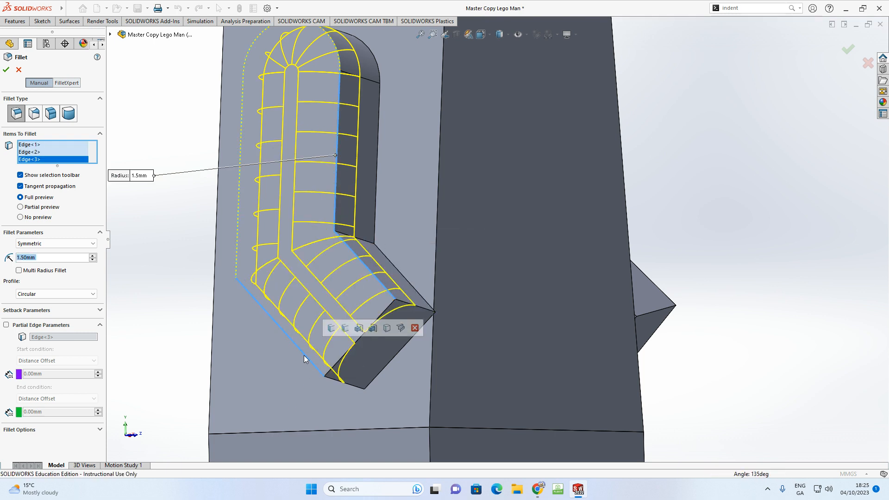
# Step: Try to add the first arm's long outer edge to the same fillet, and accept the fillet on the second arm
pyautogui.moveTo(273, 277); pyautogui.dragTo(232, 218, button='middle')
pyautogui.scroll(5, 430, 265)
pyautogui.moveTo(429, 266); pyautogui.dragTo(619, 315, button='middle')
pyautogui.scroll(-6, 619, 315)
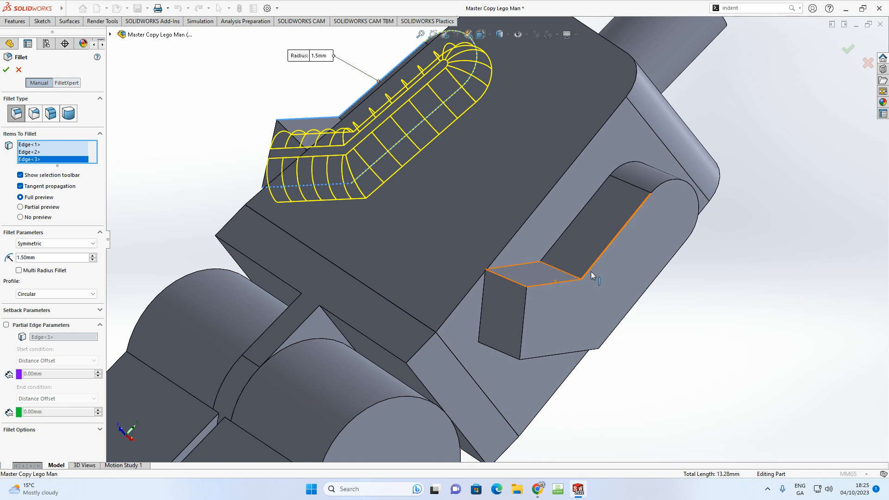
pyautogui.click(596, 266)
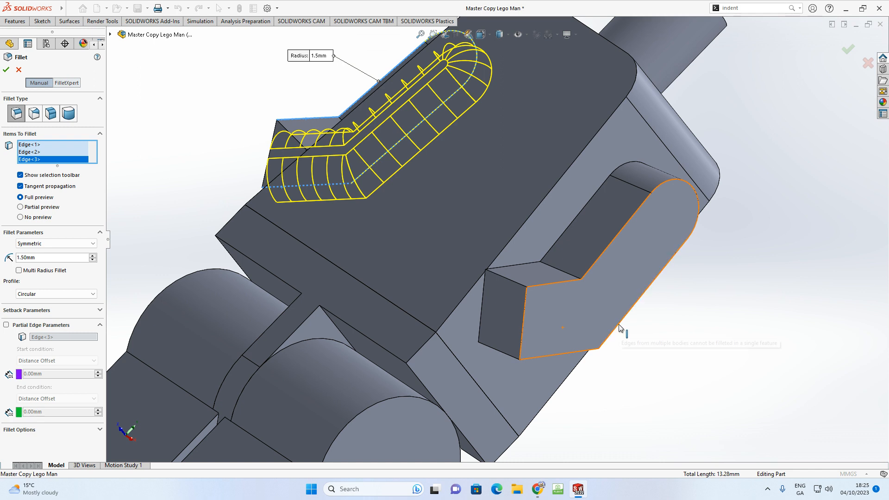
pyautogui.click(6, 71)
# Step: Fillet the first arm's outer-face edges with a 1.5 mm radius, covering the upper arm's tangent chain and both long forearm edges
pyautogui.moveTo(438, 287); pyautogui.dragTo(129, 158, button='middle')
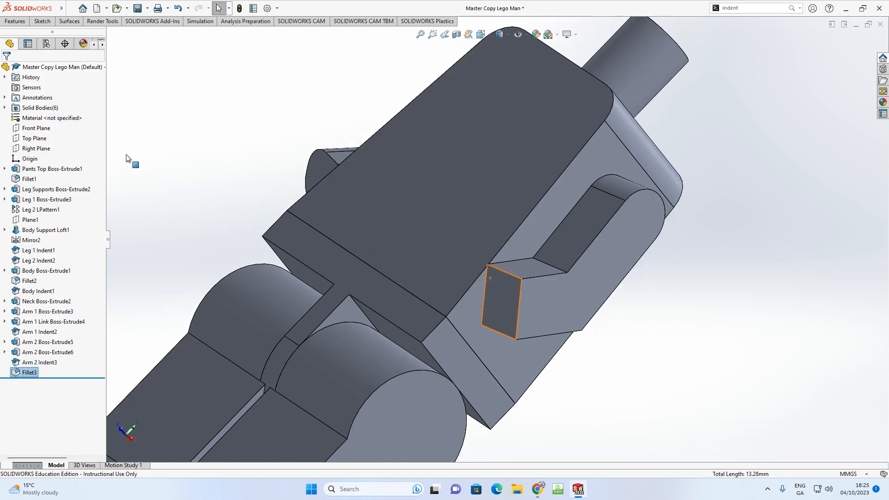
pyautogui.click(15, 21)
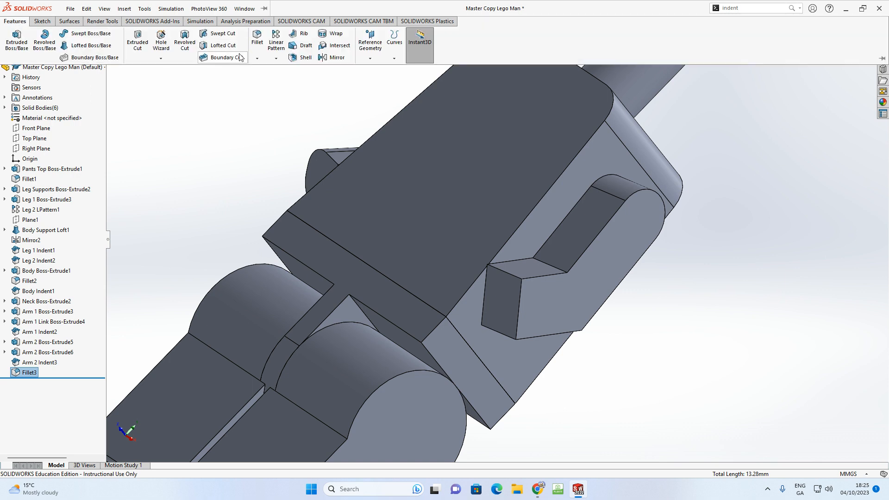
pyautogui.click(257, 58)
pyautogui.click(269, 68)
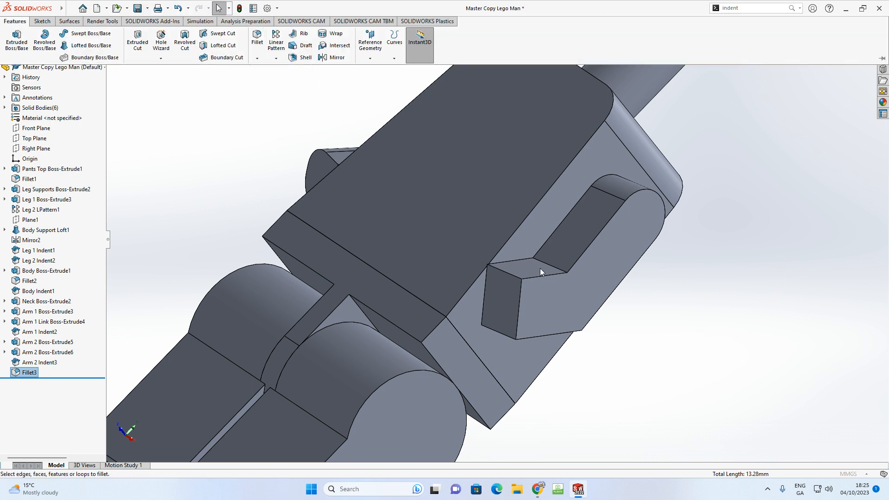
pyautogui.click(582, 252)
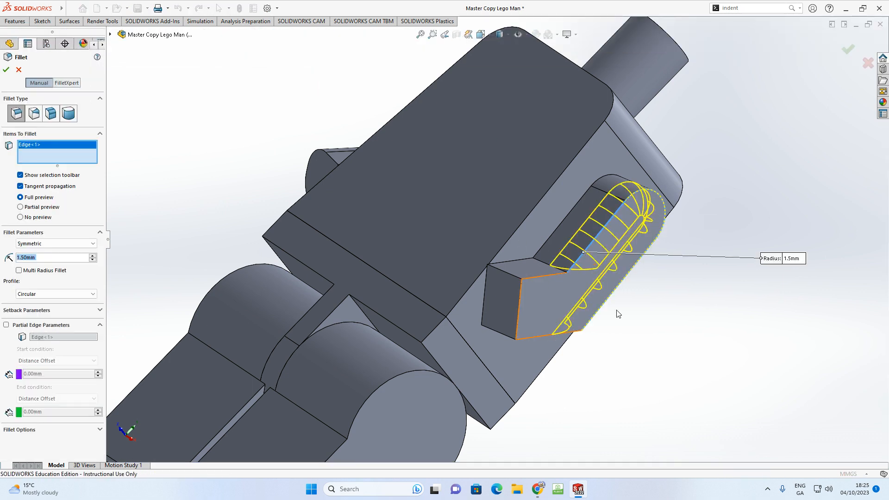
pyautogui.moveTo(605, 312); pyautogui.dragTo(515, 300, button='middle')
pyautogui.click(520, 307)
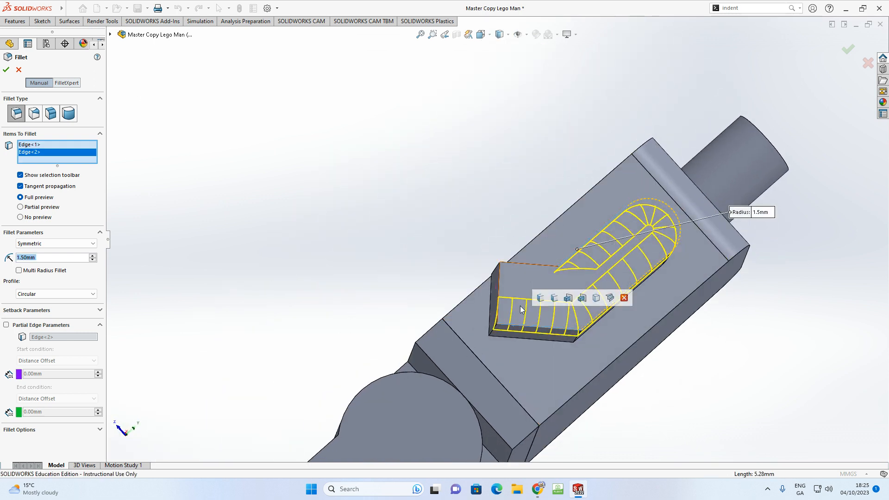
pyautogui.click(518, 264)
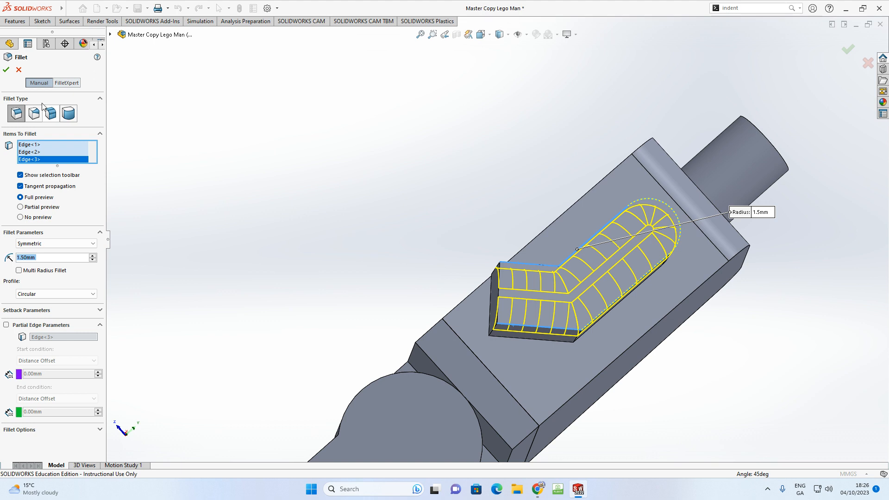
pyautogui.click(6, 70)
# Step: Isolate the second arm's body and turn it so its torso-side face and pin are in view
pyautogui.scroll(4, 345, 225)
pyautogui.moveTo(298, 227); pyautogui.dragTo(409, 302, button='middle')
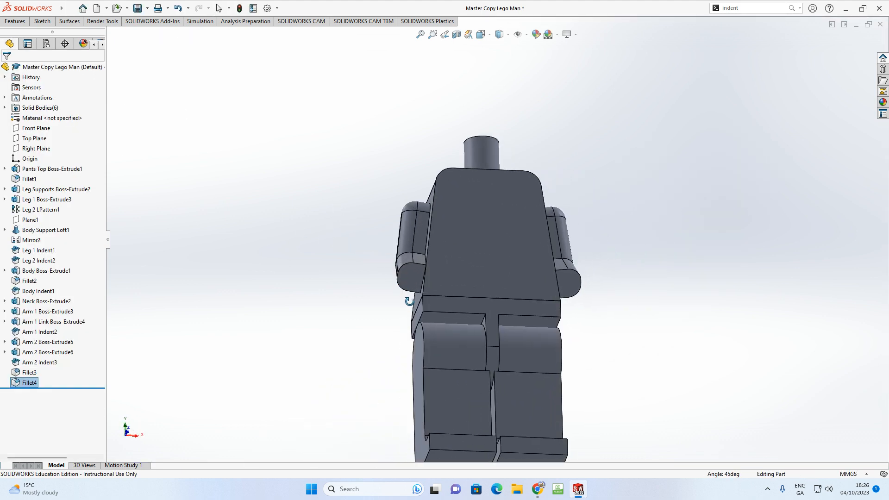
pyautogui.scroll(-3, 464, 251)
pyautogui.scroll(-5, 373, 301)
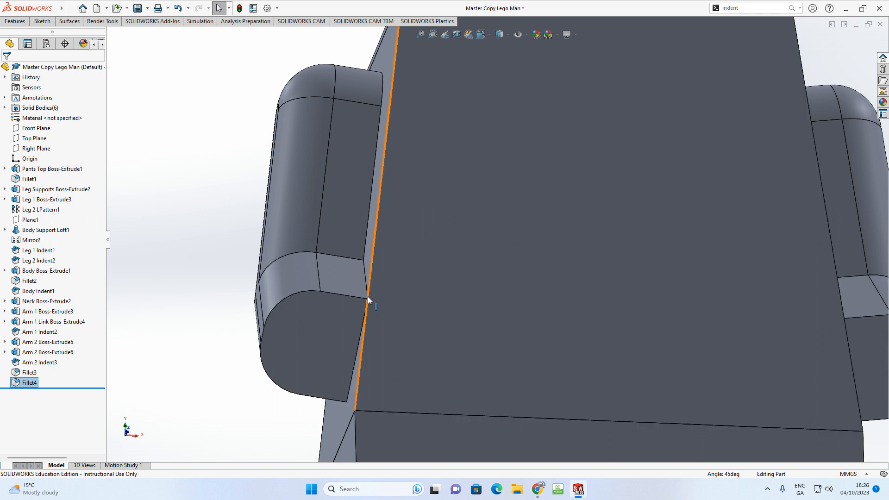
pyautogui.scroll(3, 520, 239)
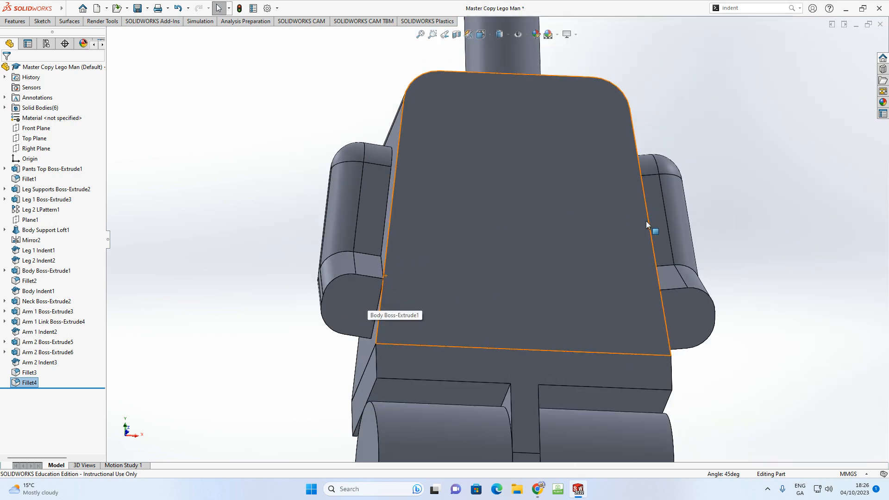
pyautogui.rightClick(373, 190)
pyautogui.click(396, 364)
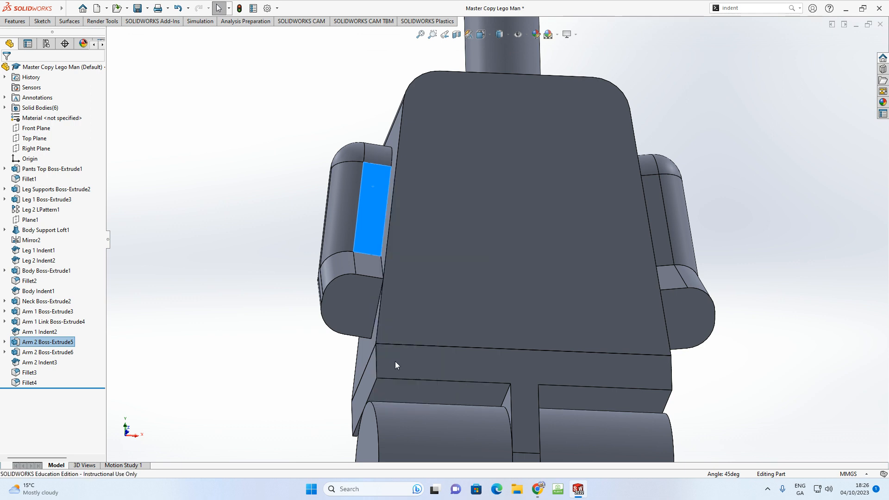
pyautogui.moveTo(403, 254); pyautogui.dragTo(94, 116, button='middle')
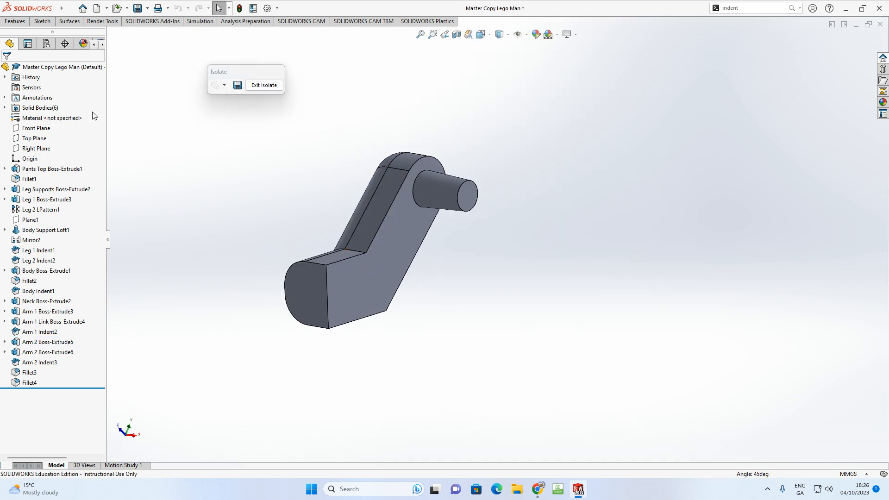
pyautogui.click(6, 22)
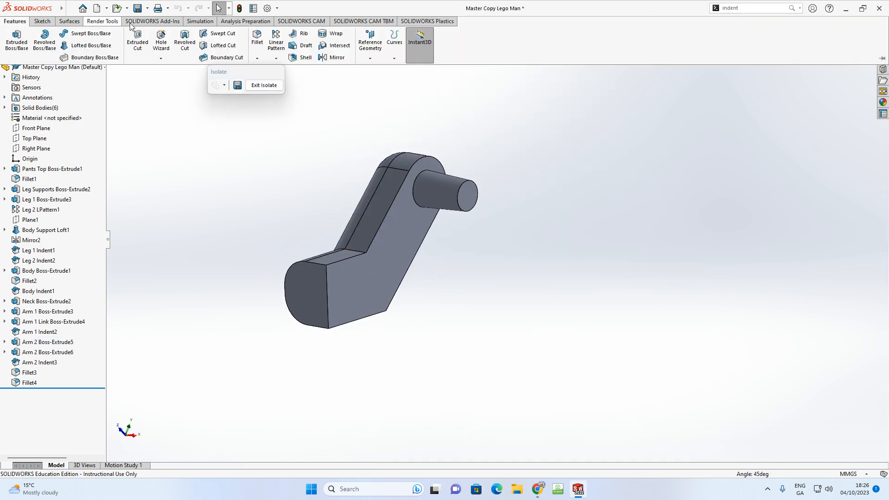
# Step: Fillet the second arm's torso-side face edges with a 0.5 mm radius, covering the upper arm's tangent chain and both long forearm edges, and end the isolation
pyautogui.click(257, 57)
pyautogui.click(268, 69)
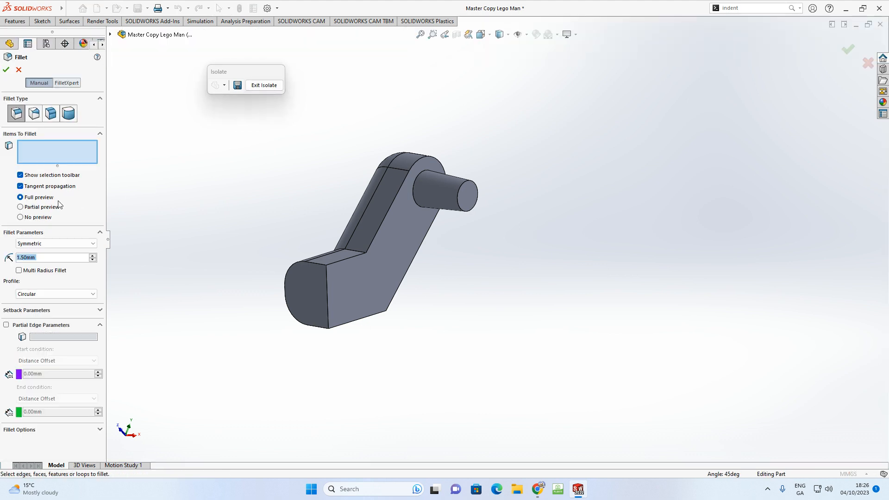
pyautogui.write('0.5')
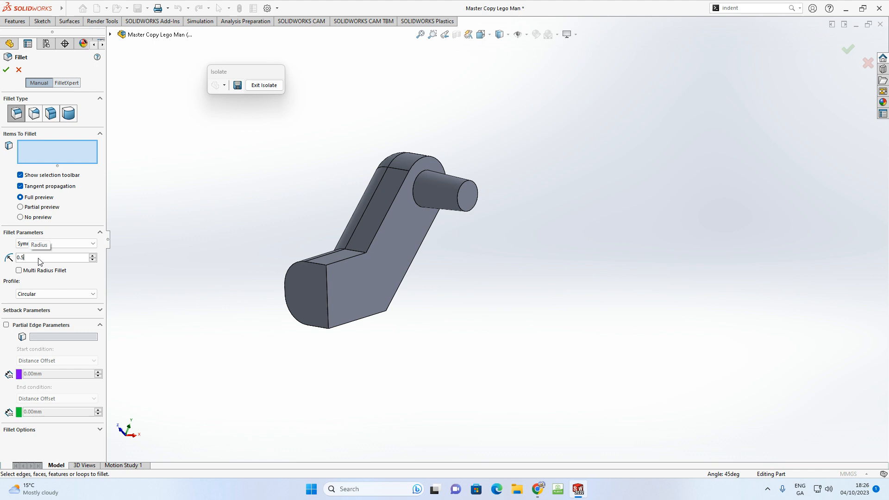
pyautogui.click(350, 261)
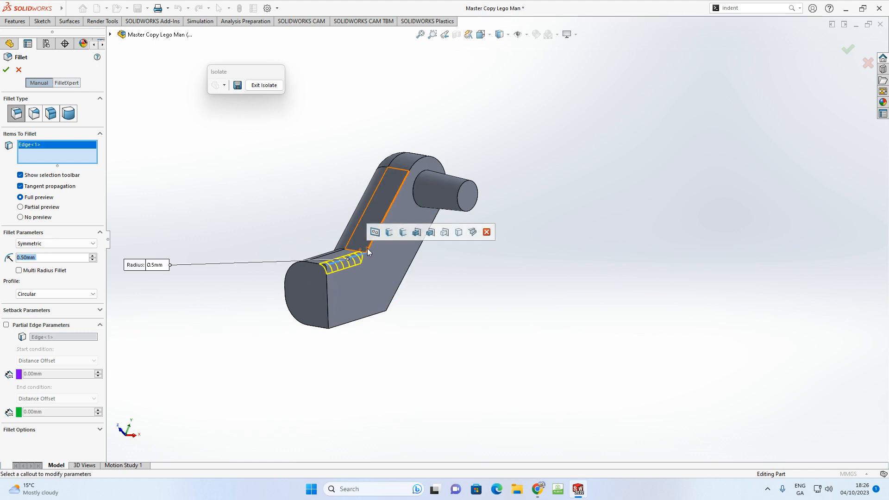
pyautogui.click(369, 249)
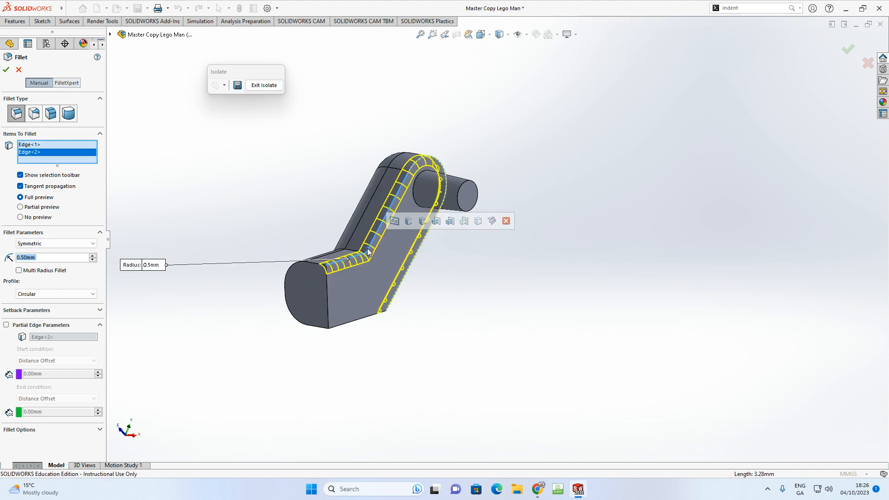
pyautogui.click(372, 320)
pyautogui.moveTo(373, 318); pyautogui.dragTo(382, 279, button='middle')
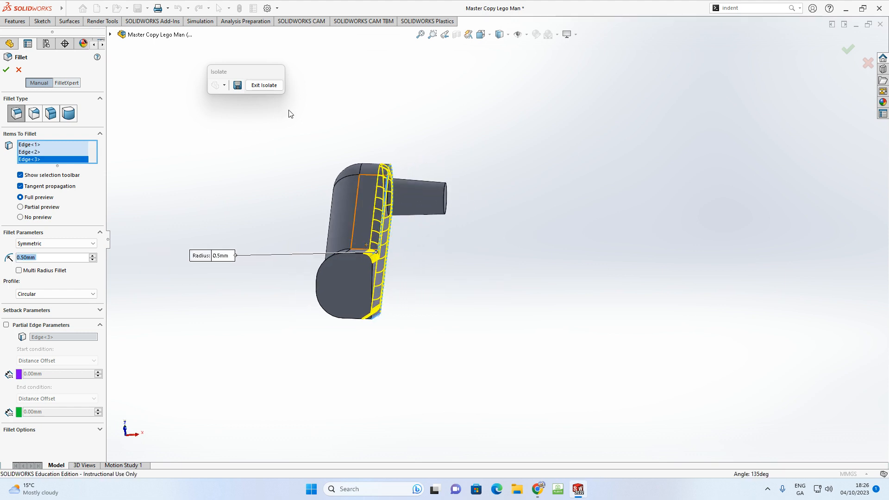
pyautogui.click(6, 70)
pyautogui.click(264, 86)
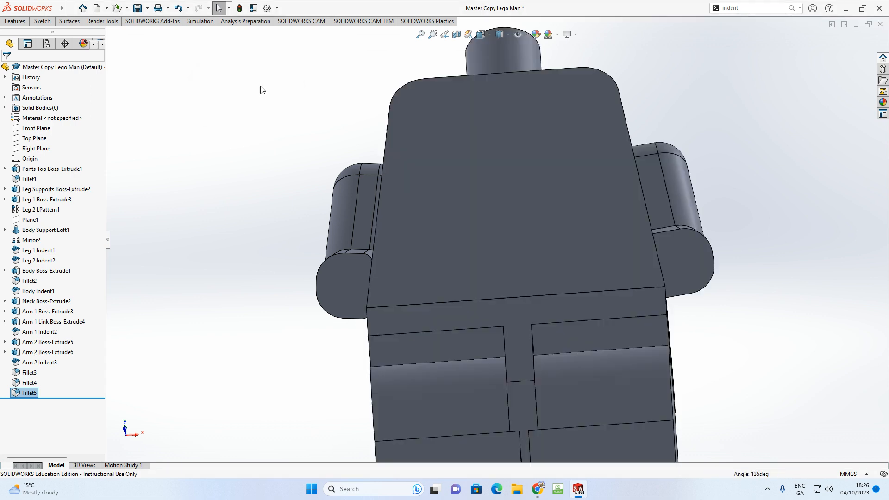
# Step: Isolate the first arm's body
pyautogui.moveTo(382, 238); pyautogui.dragTo(615, 218, button='middle')
pyautogui.rightClick(656, 207)
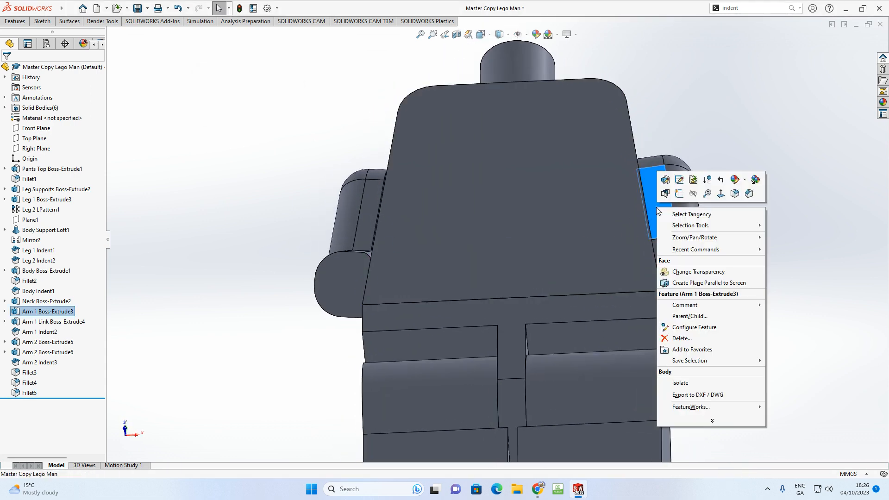
pyautogui.click(693, 385)
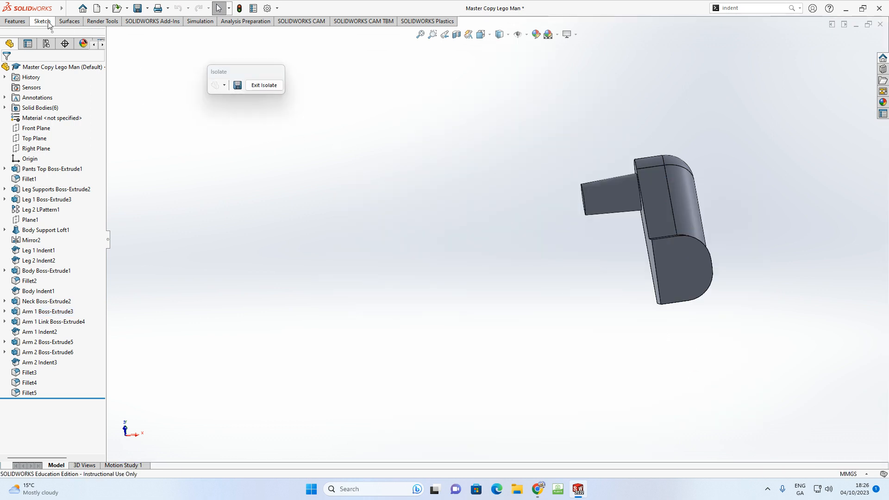
# Step: Fillet the first arm's torso-side face edges with a 0.5 mm radius, including both long forearm edges, and bring the other bodies back into view
pyautogui.click(19, 22)
pyautogui.click(257, 57)
pyautogui.click(267, 70)
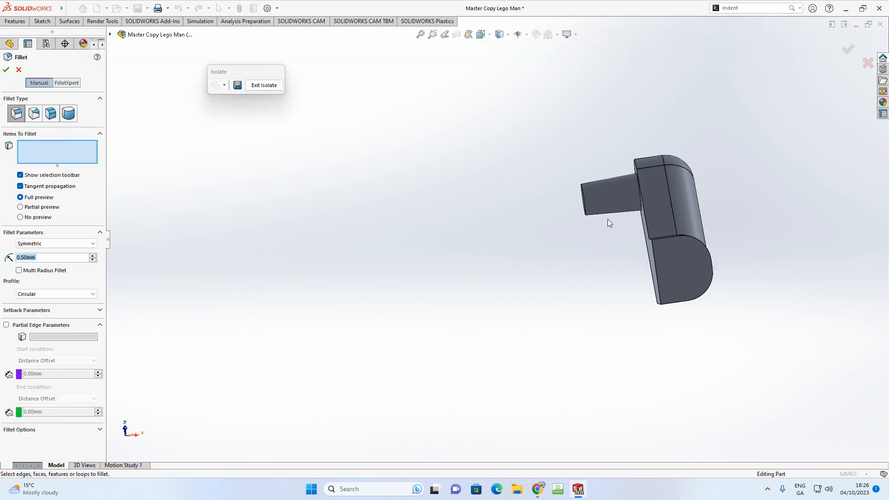
pyautogui.click(648, 204)
pyautogui.moveTo(648, 203); pyautogui.dragTo(663, 223, button='middle')
pyautogui.click(672, 228)
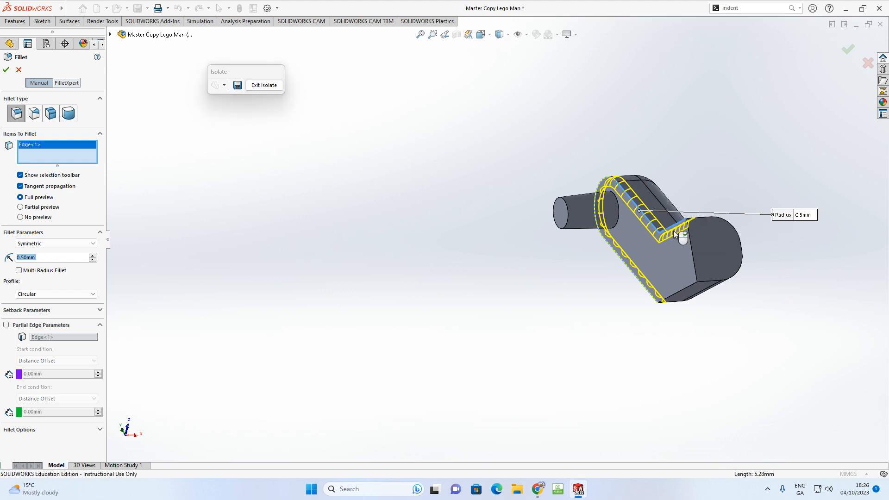
pyautogui.click(688, 291)
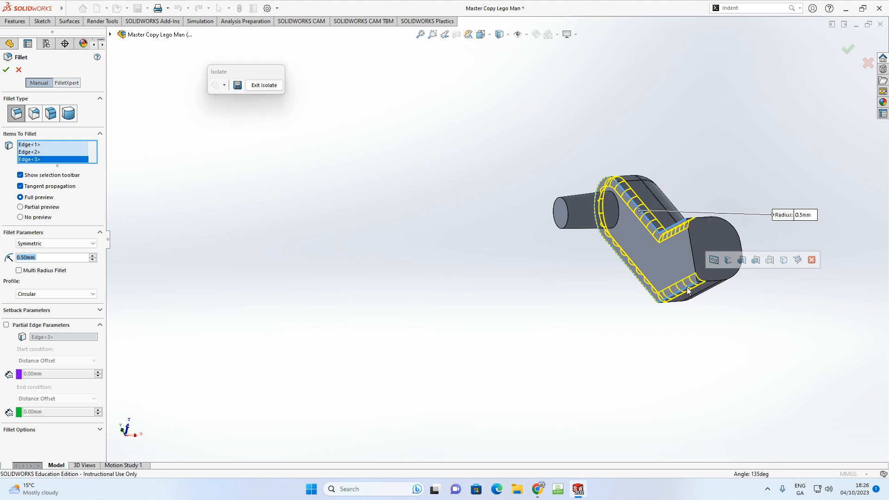
pyautogui.click(6, 69)
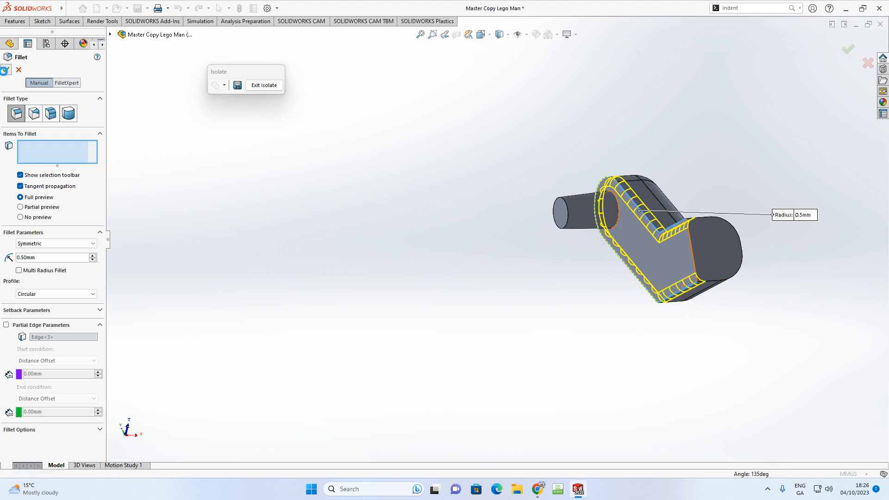
pyautogui.moveTo(553, 170); pyautogui.dragTo(532, 199, button='middle')
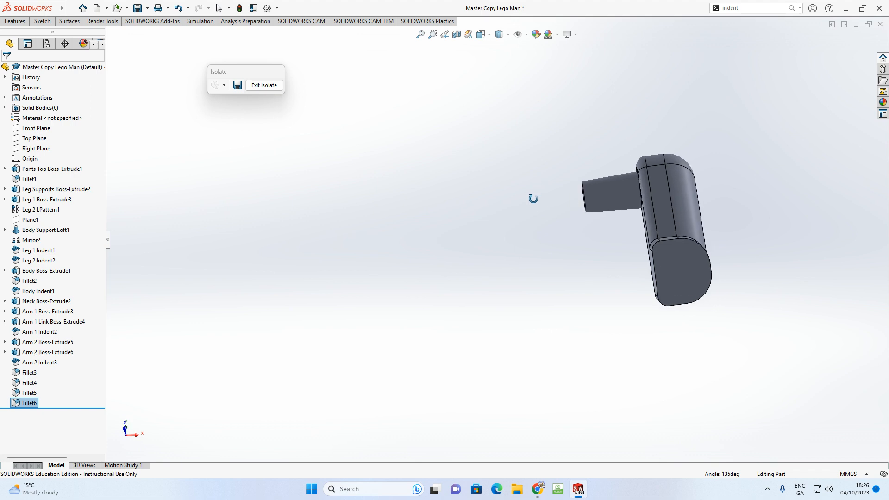
pyautogui.click(264, 85)
# Step: Start a sketch on the end face of the first arm's forearm and draw a circle of about 0.83 mm radius near its centre
pyautogui.scroll(3, 513, 227)
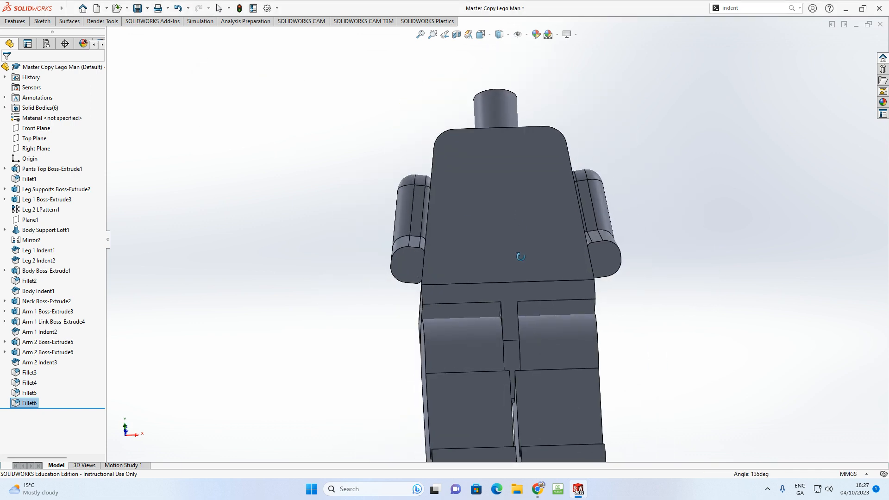
pyautogui.click(604, 259)
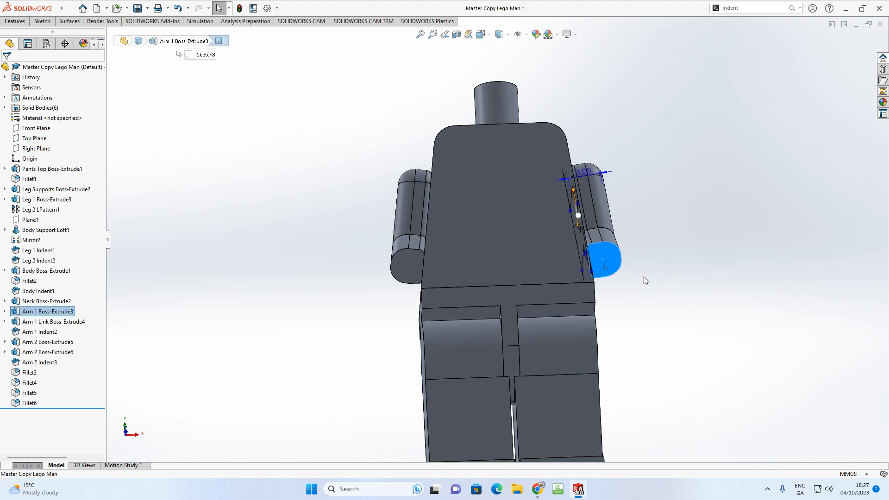
pyautogui.scroll(-3, 628, 254)
pyautogui.moveTo(526, 246)
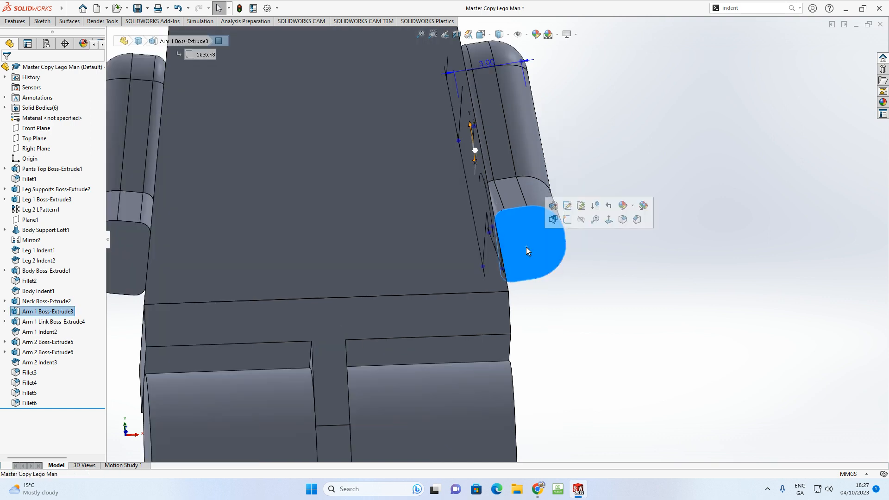
pyautogui.click(567, 220)
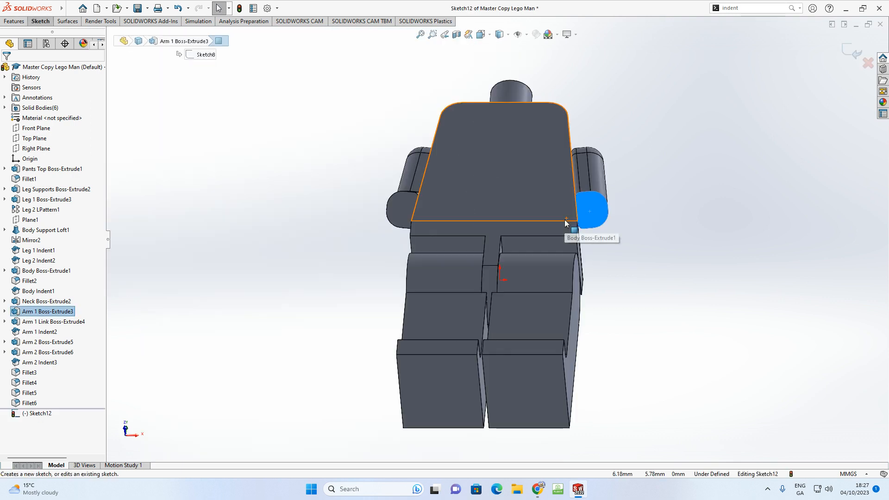
pyautogui.scroll(-5, 589, 213)
pyautogui.scroll(-2, 590, 210)
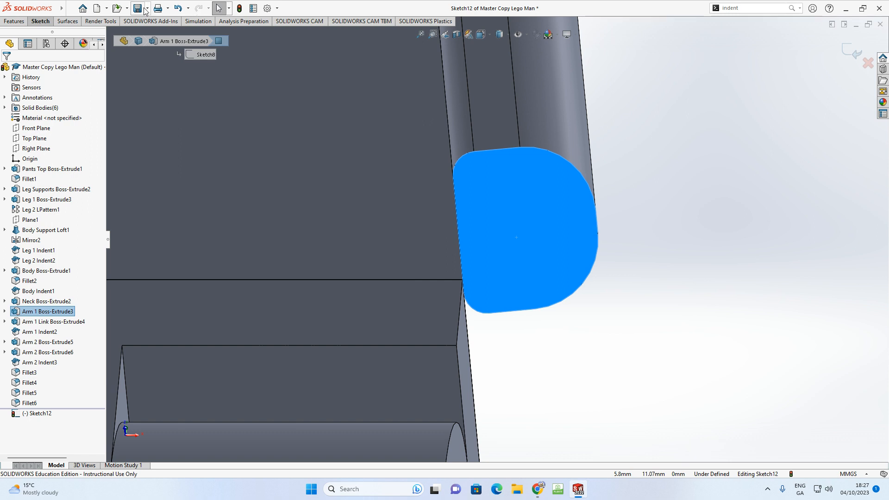
pyautogui.click(46, 22)
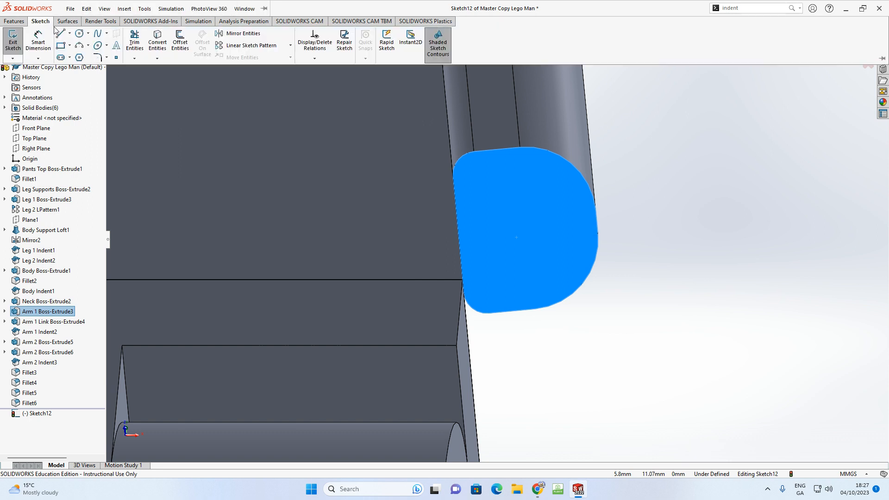
pyautogui.click(79, 36)
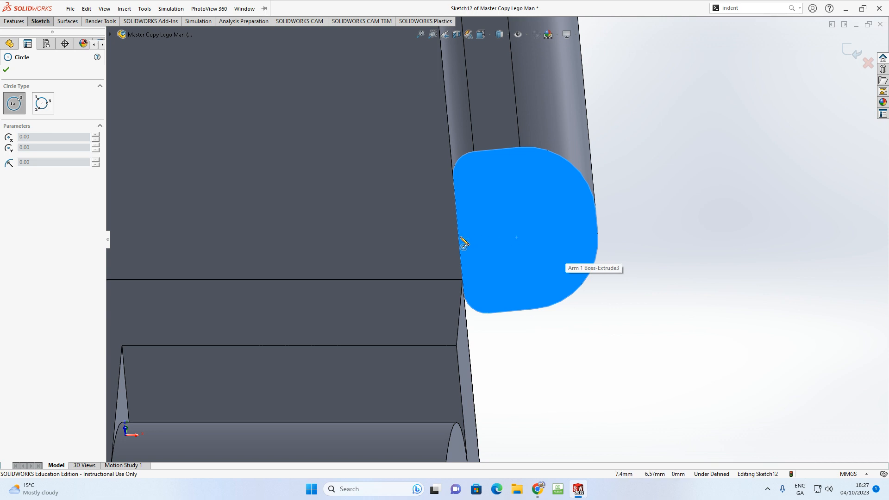
pyautogui.moveTo(521, 228); pyautogui.dragTo(558, 236)
# Step: Try to draw a second circle of about 0.86 mm radius over the second arm's forearm end face in the same sketch
pyautogui.scroll(8, 572, 250)
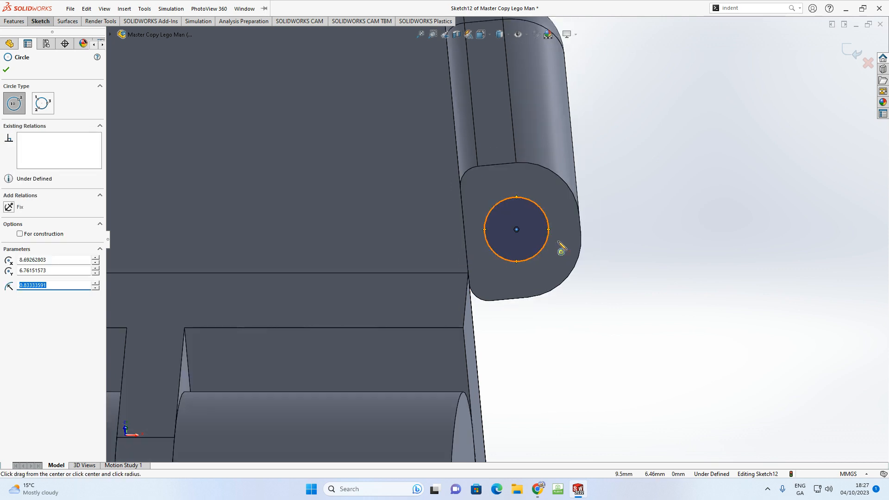
pyautogui.moveTo(298, 238)
pyautogui.mouseDown(button='middle')
pyautogui.moveTo(401, 298)
pyautogui.moveTo(293, 244)
pyautogui.mouseUp(button='middle')
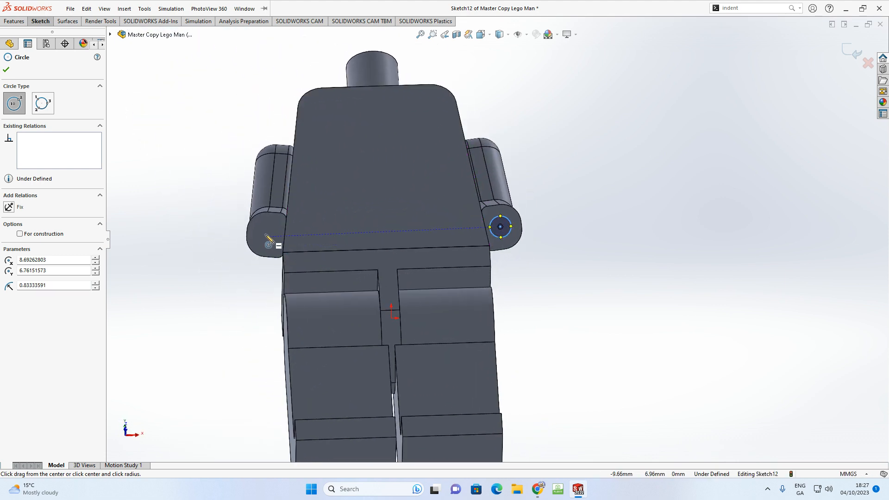
pyautogui.scroll(-5, 269, 238)
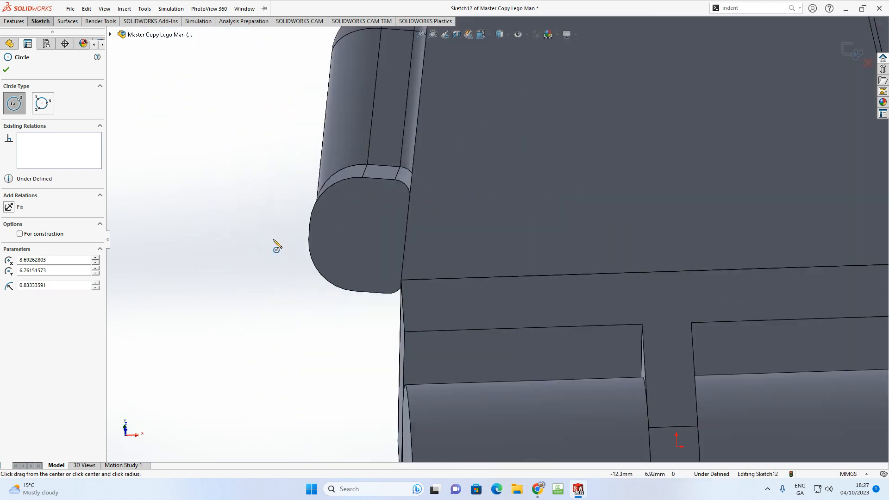
pyautogui.click(359, 235)
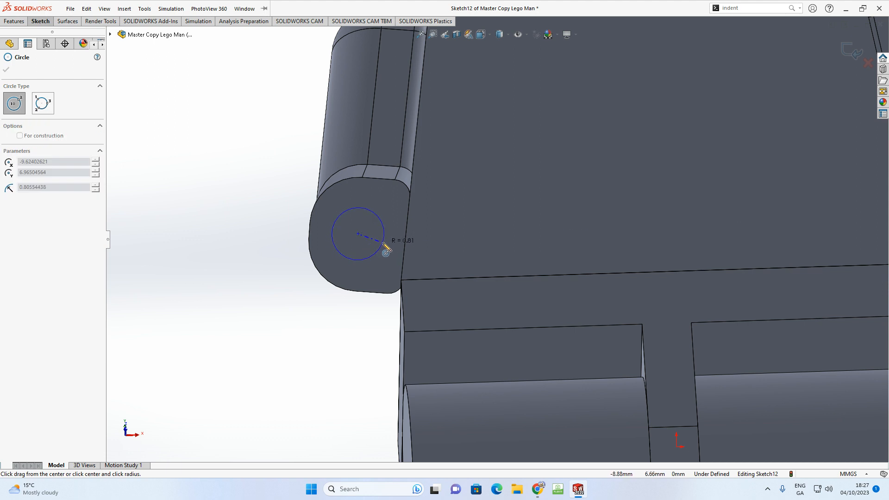
pyautogui.click(387, 250)
pyautogui.moveTo(388, 249)
pyautogui.mouseDown(button='middle')
pyautogui.moveTo(469, 278)
pyautogui.moveTo(470, 270)
pyautogui.moveTo(461, 261)
pyautogui.moveTo(373, 310)
pyautogui.moveTo(379, 383)
pyautogui.mouseUp(button='middle')
pyautogui.scroll(4, 463, 267)
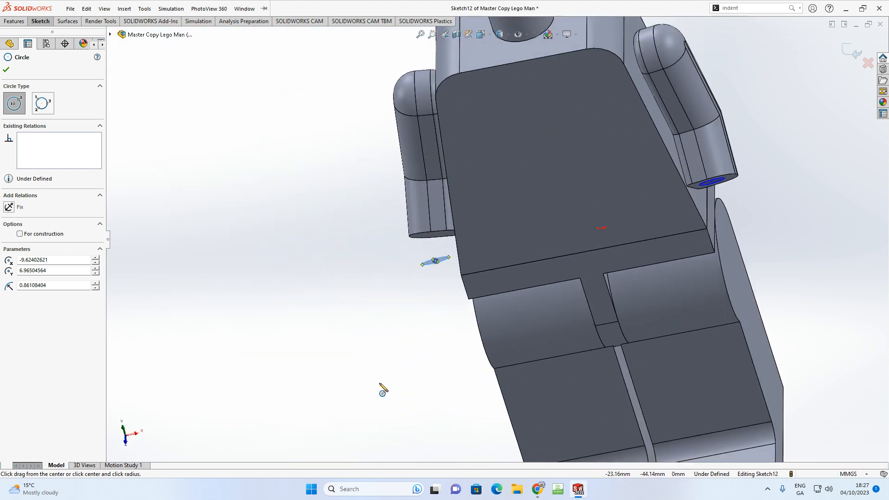
pyautogui.moveTo(460, 282); pyautogui.dragTo(472, 304, button='middle')
pyautogui.press('Escape')
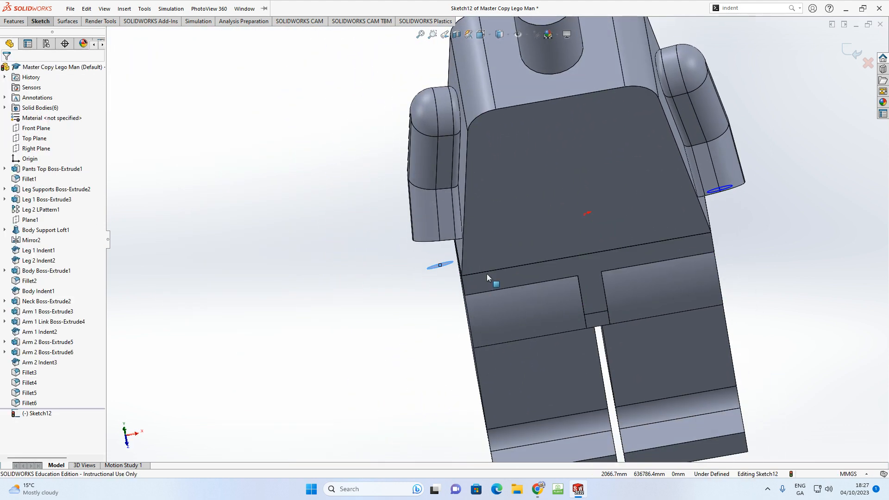
pyautogui.press('Return')
# Step: Dimension the circle on the first arm's forearm end face to a 2 mm diameter
pyautogui.moveTo(599, 258); pyautogui.dragTo(681, 175, button='middle')
pyautogui.scroll(-3, 716, 193)
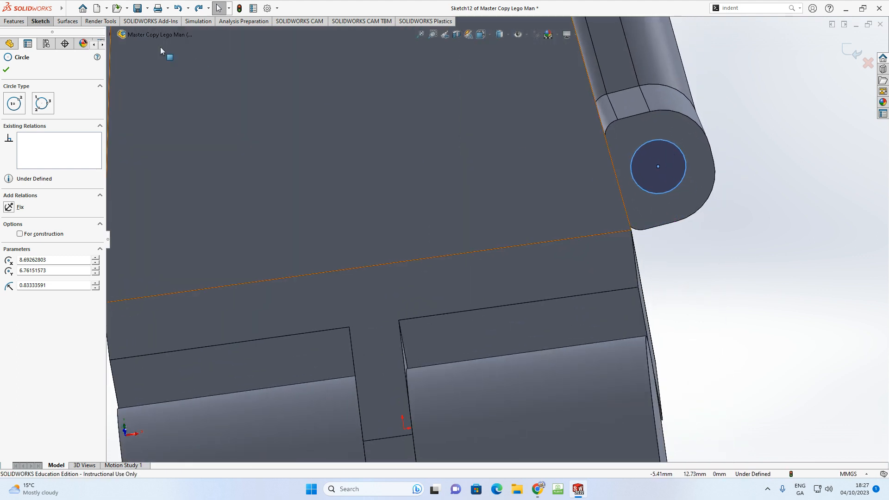
pyautogui.click(41, 21)
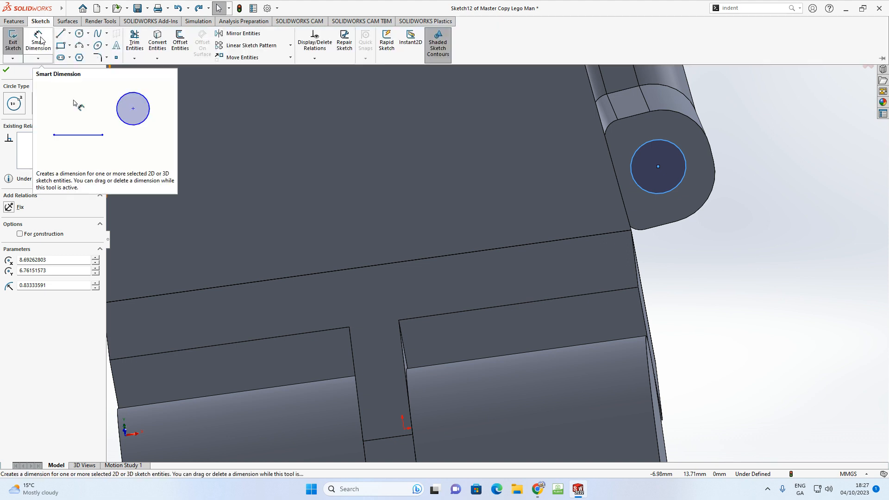
pyautogui.click(41, 39)
pyautogui.click(686, 173)
pyautogui.click(751, 162)
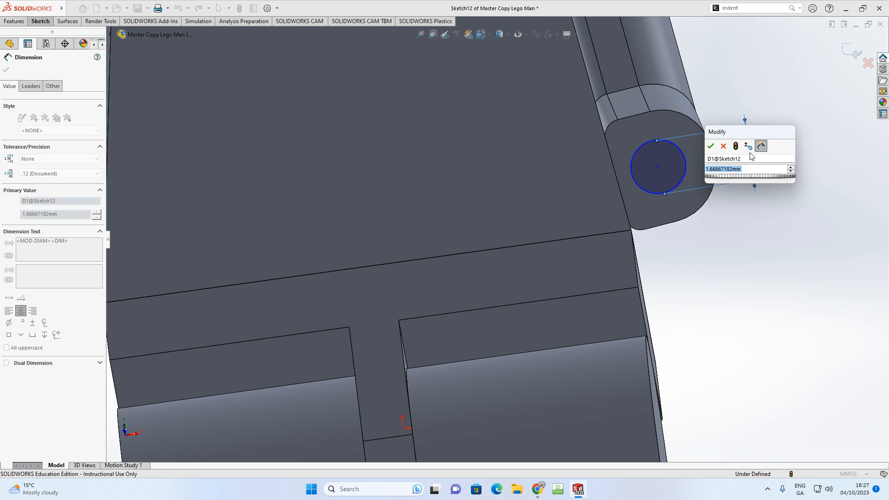
pyautogui.write('2')
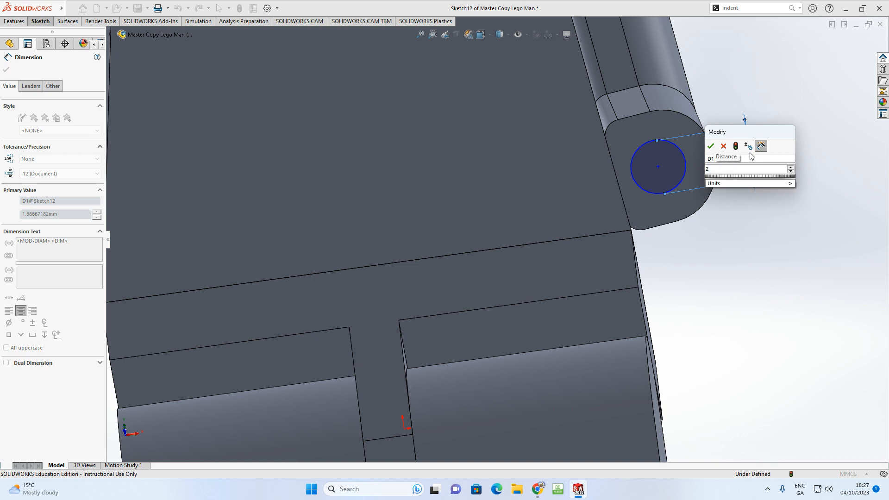
pyautogui.press('Return')
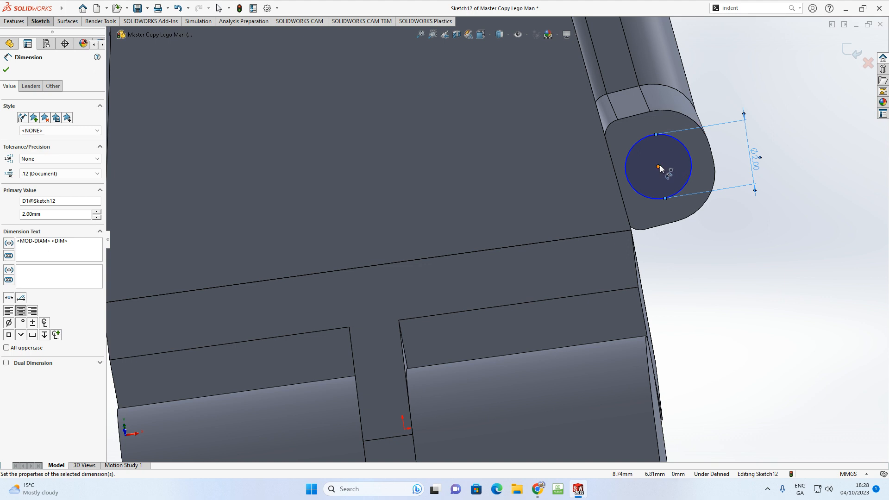
# Step: Dimension the circle's centre 1.5 mm from the outer straight edge of the first arm's forearm end face
pyautogui.click(658, 167)
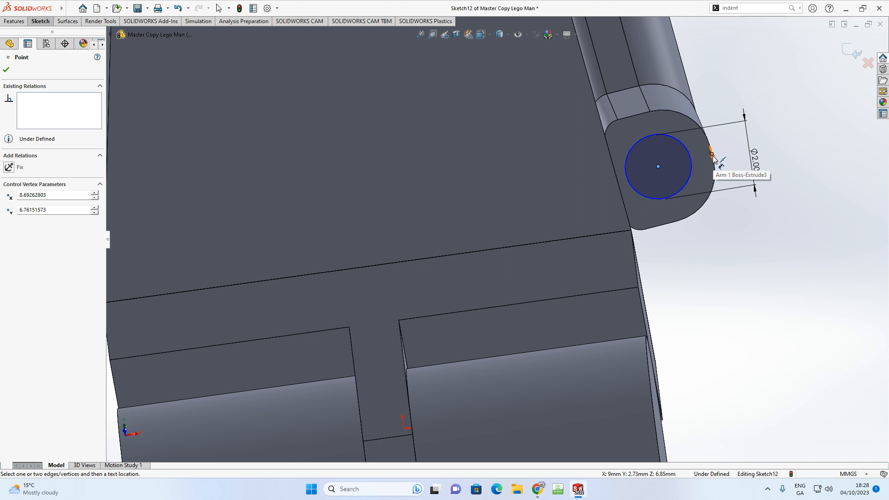
pyautogui.scroll(-3, 713, 159)
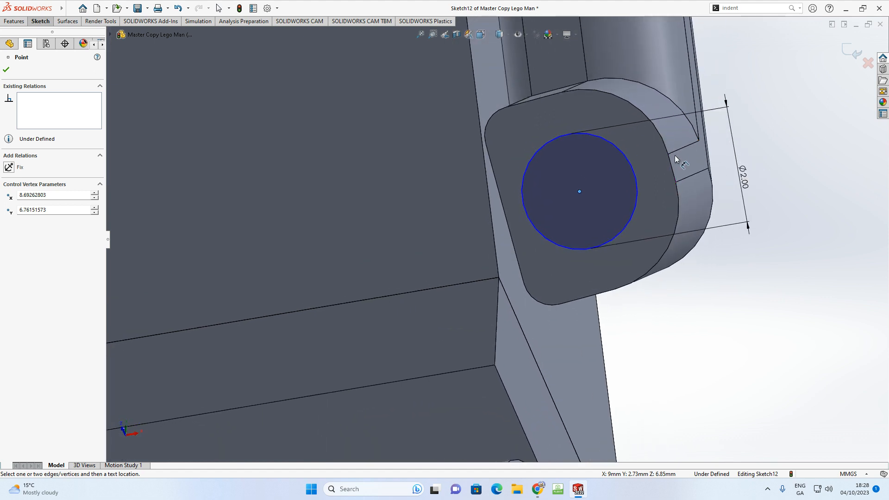
pyautogui.click(673, 167)
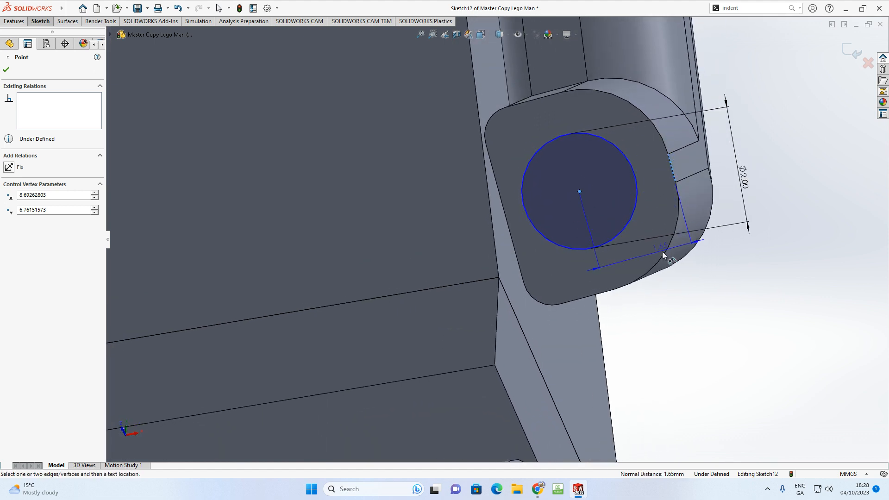
pyautogui.click(666, 321)
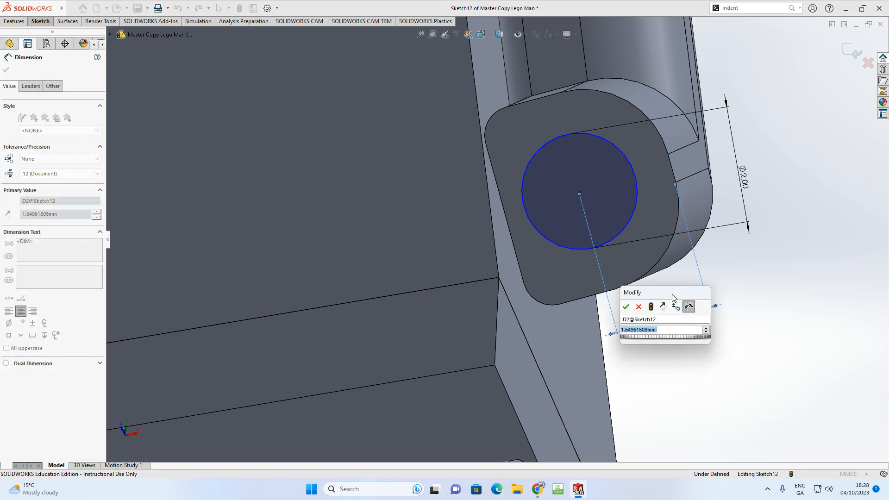
pyautogui.write('1.5')
pyautogui.press('Return')
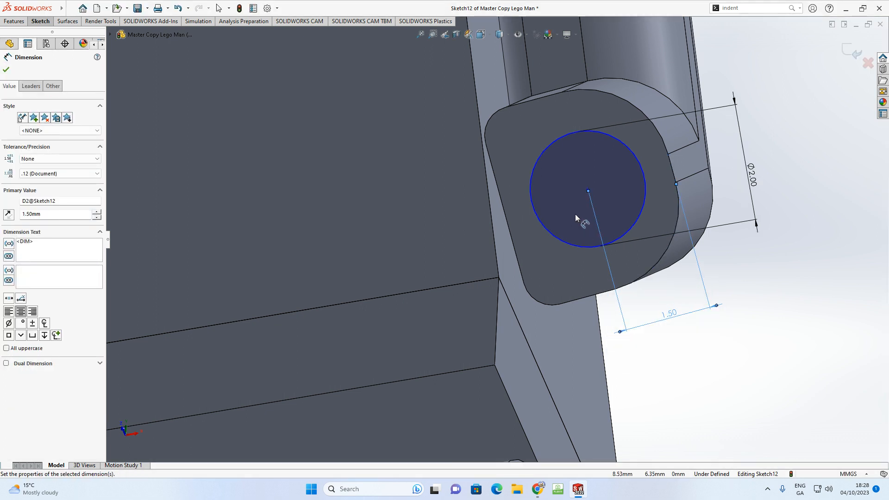
# Step: Dimension the circle's centre 1.75 mm from the lower straight edge of the first arm's forearm end face
pyautogui.click(587, 190)
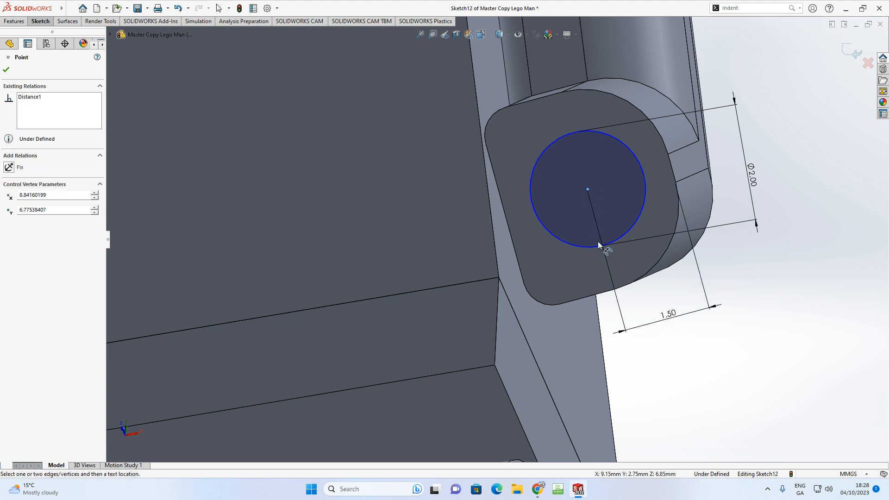
pyautogui.click(592, 297)
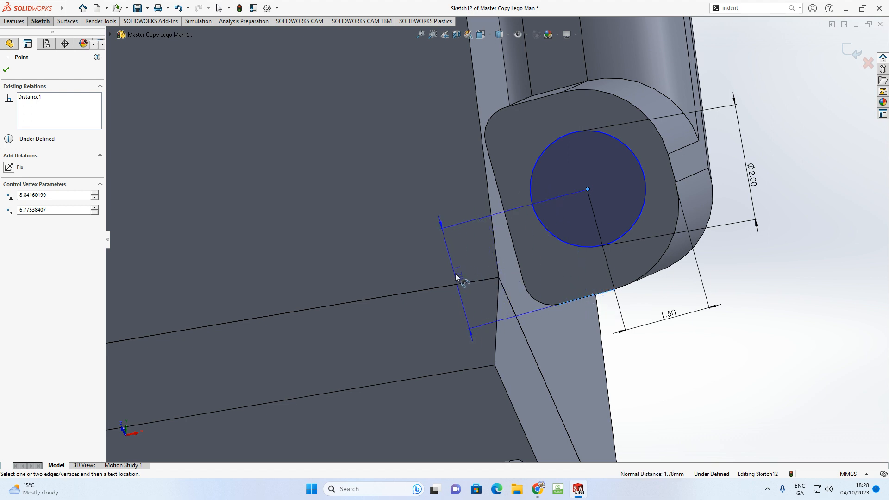
pyautogui.click(456, 275)
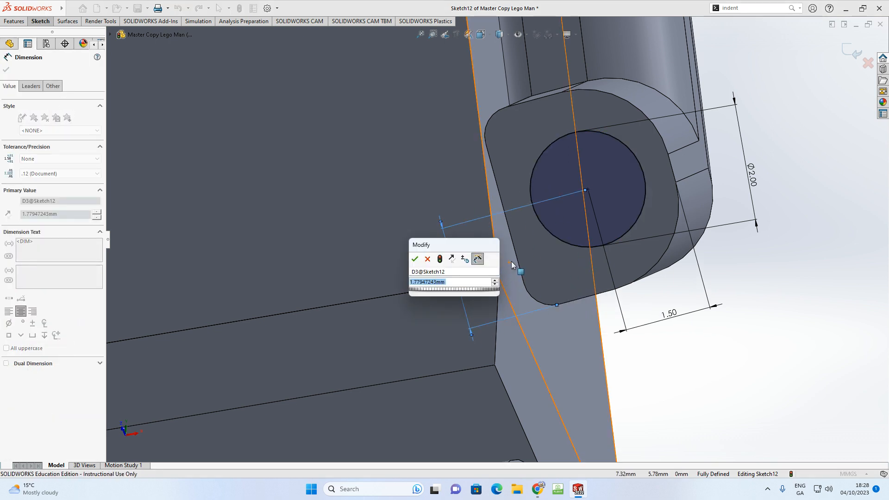
pyautogui.write('1.75')
pyautogui.press('Return')
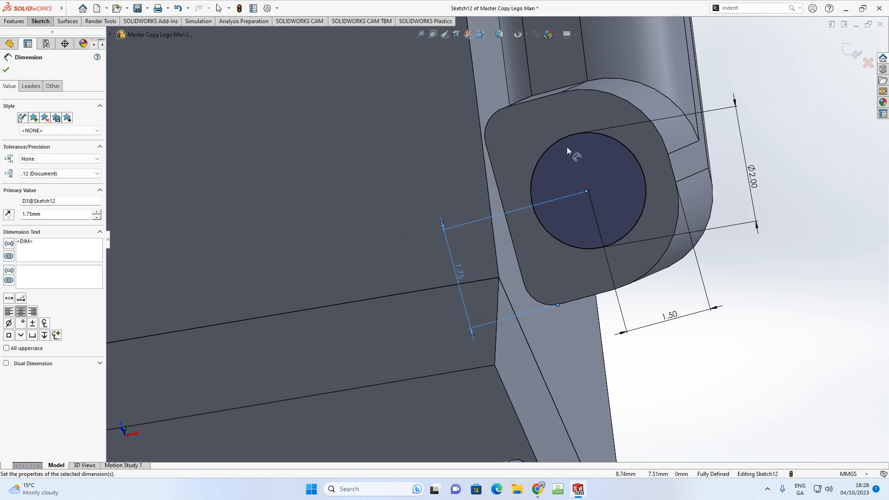
# Step: Cut-extrude the circle 3 mm blind into the first arm's forearm
pyautogui.moveTo(639, 239); pyautogui.dragTo(616, 260, button='middle')
pyautogui.scroll(4, 652, 244)
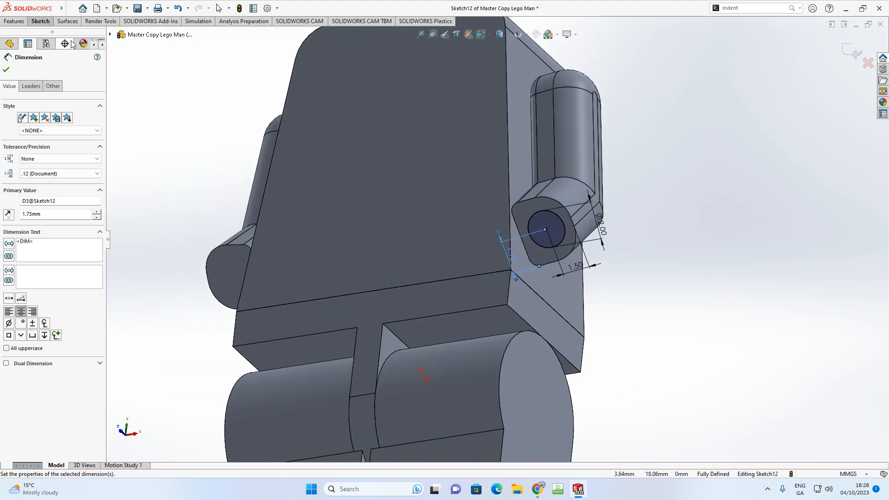
pyautogui.click(14, 22)
pyautogui.click(143, 45)
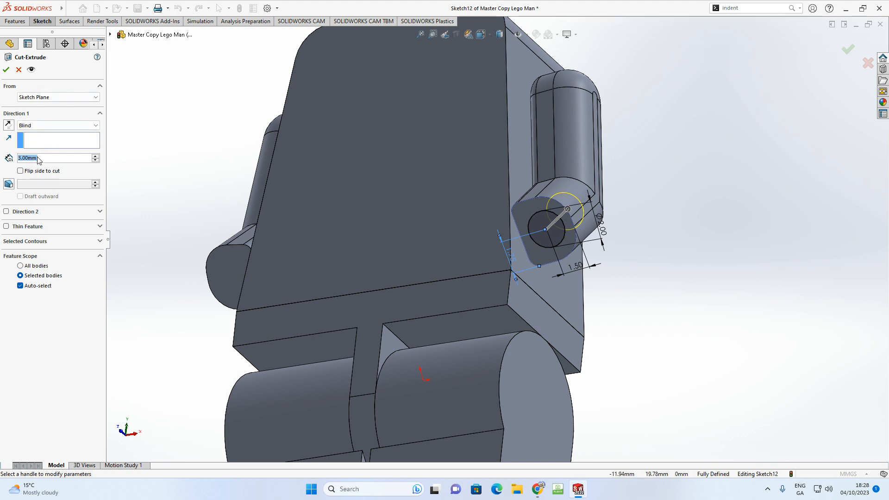
pyautogui.click(6, 70)
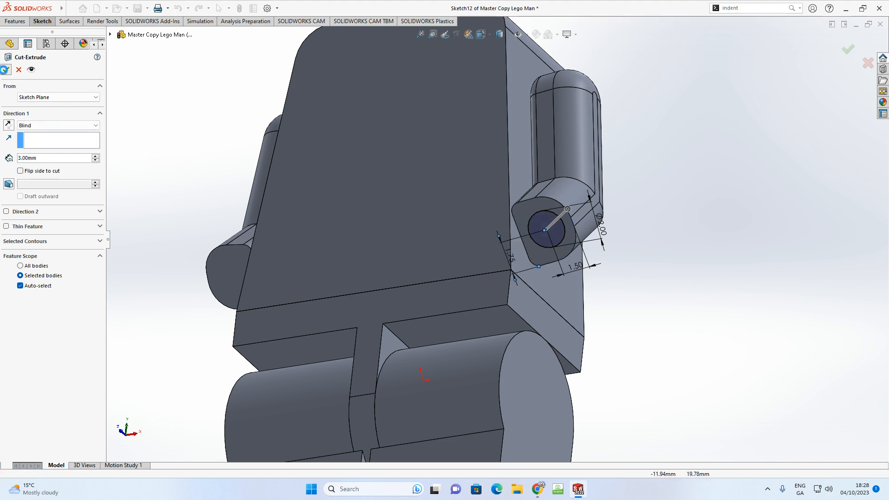
# Step: Start a sketch on the second arm's forearm end face and draw a circle of about 0.83 mm radius near its centre
pyautogui.moveTo(244, 161); pyautogui.dragTo(265, 154, button='middle')
pyautogui.scroll(2, 265, 154)
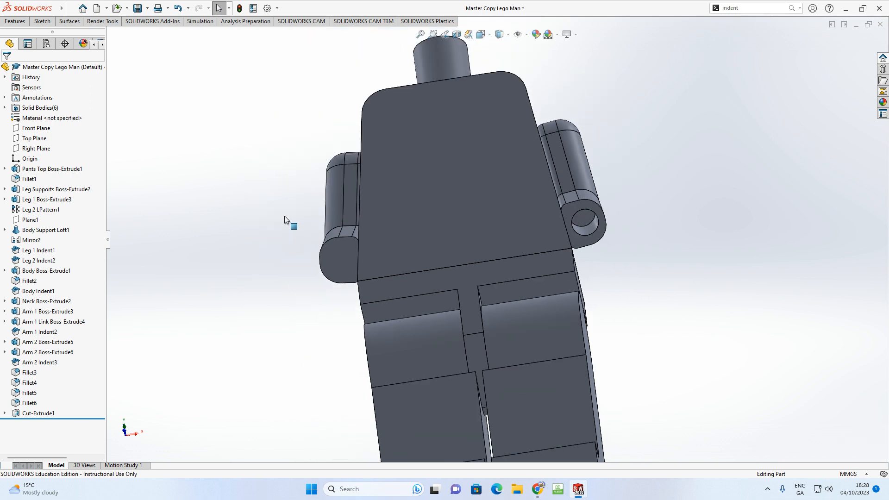
pyautogui.click(340, 260)
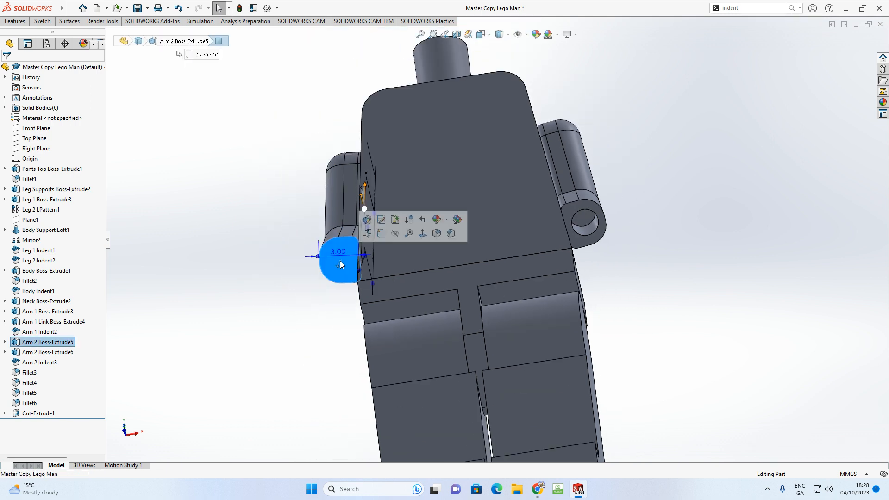
pyautogui.click(385, 232)
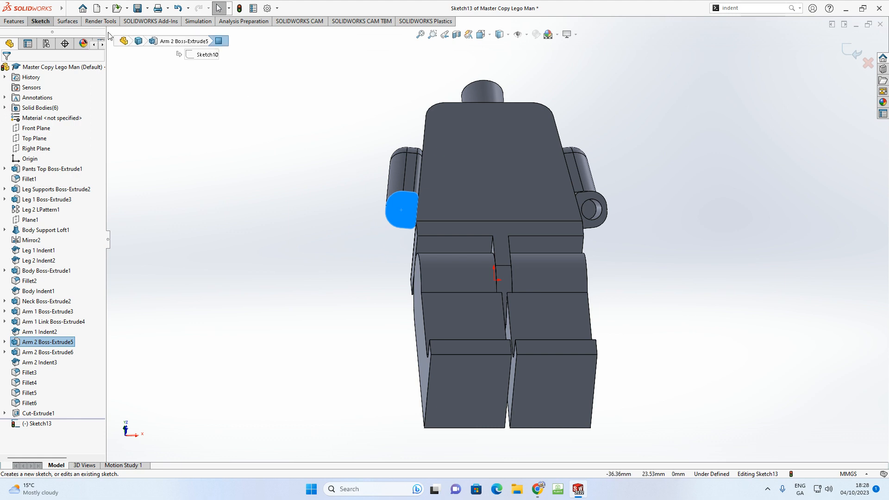
pyautogui.click(40, 22)
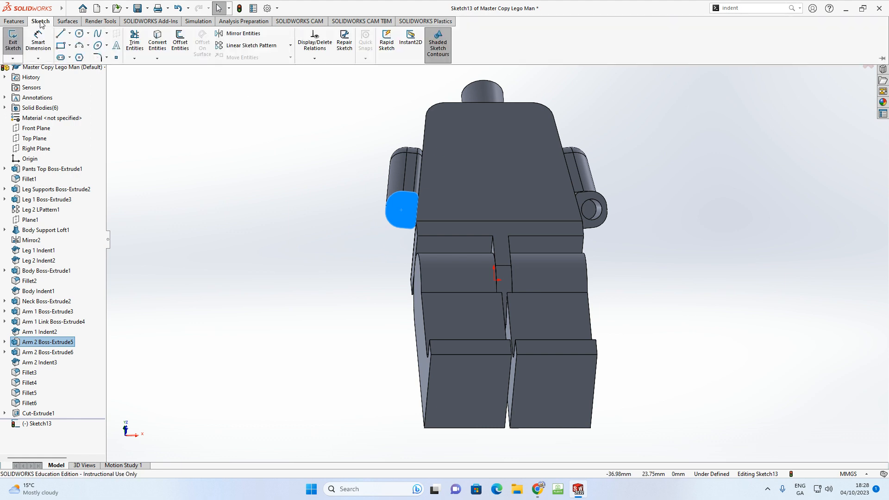
pyautogui.click(78, 33)
pyautogui.scroll(-5, 422, 219)
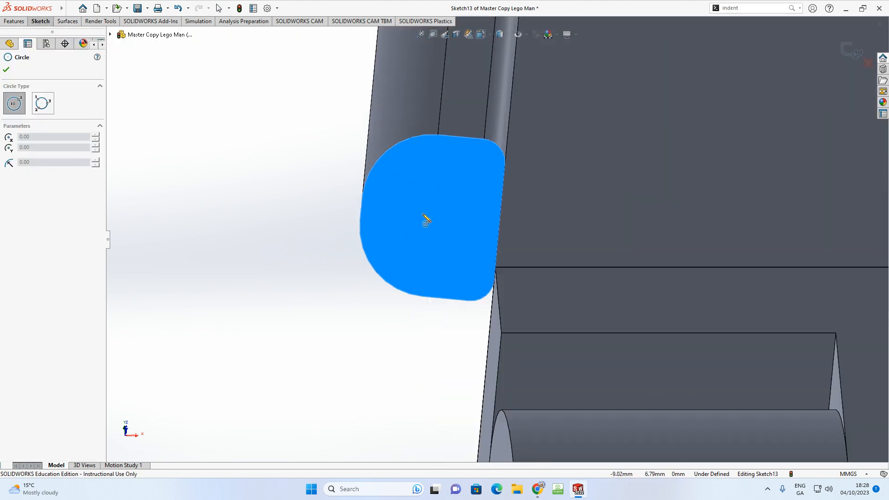
pyautogui.click(422, 218)
pyautogui.click(461, 218)
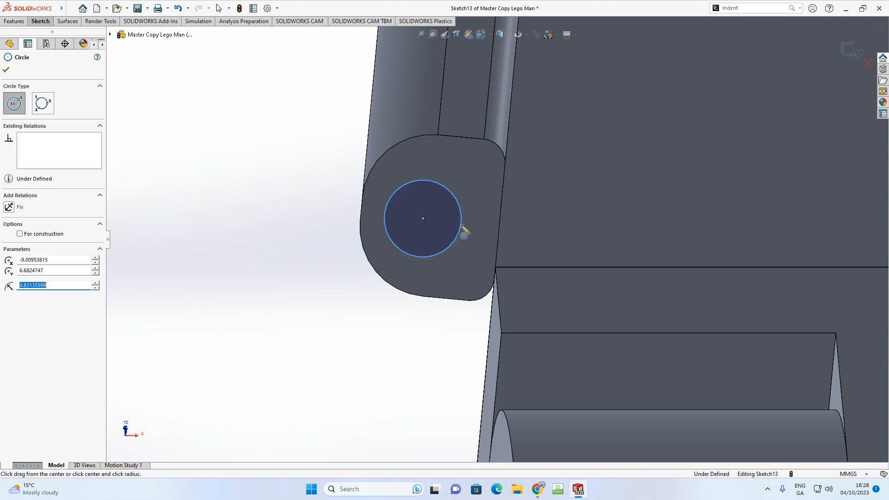
# Step: Dimension the circle on the second arm's forearm end face to a 2 mm diameter
pyautogui.click(40, 21)
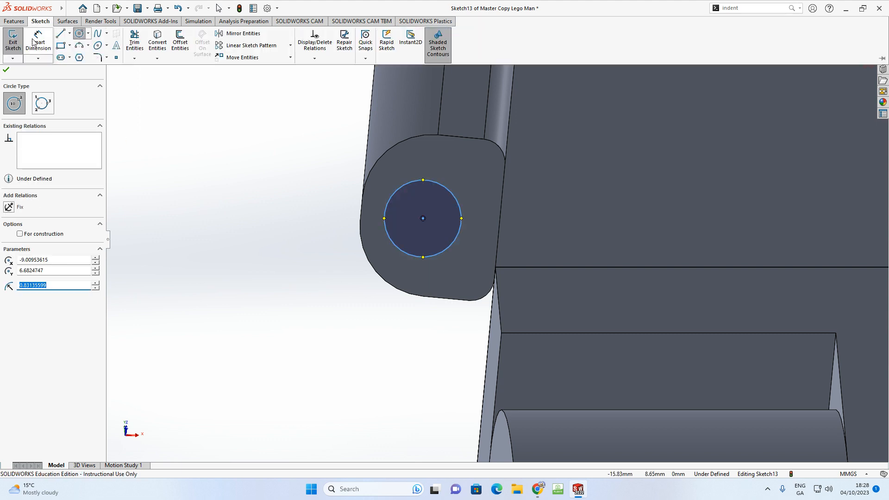
pyautogui.click(32, 42)
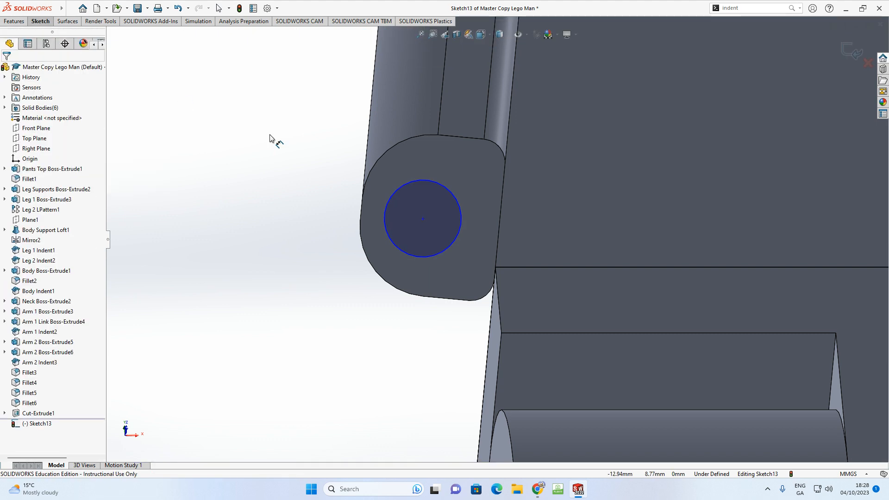
pyautogui.click(386, 215)
pyautogui.click(307, 208)
pyautogui.write('2')
pyautogui.press('Return')
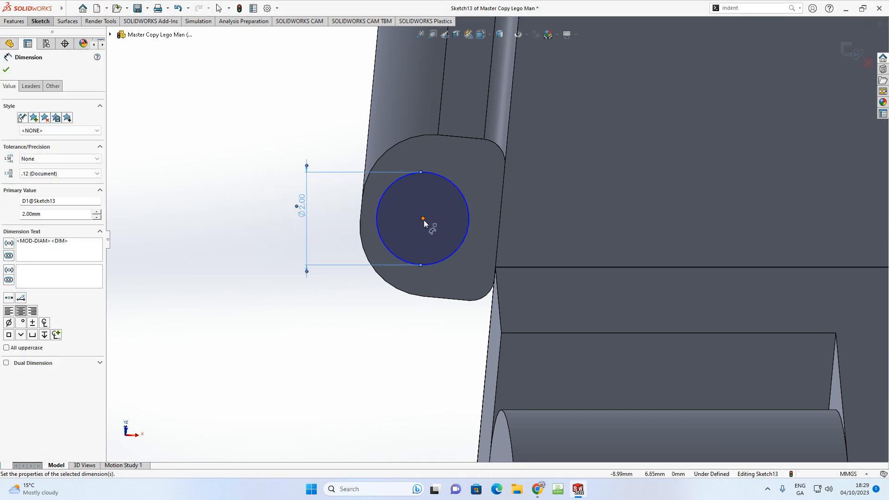
# Step: Dimension the circle's centre 1.5 mm from the outer straight edge of the second arm's forearm end face
pyautogui.click(423, 219)
pyautogui.click(360, 208)
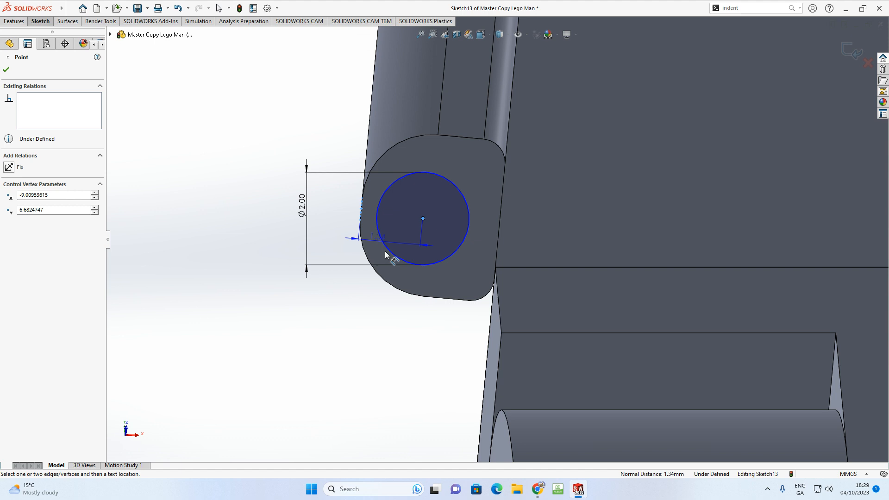
pyautogui.click(382, 342)
pyautogui.write('1.5')
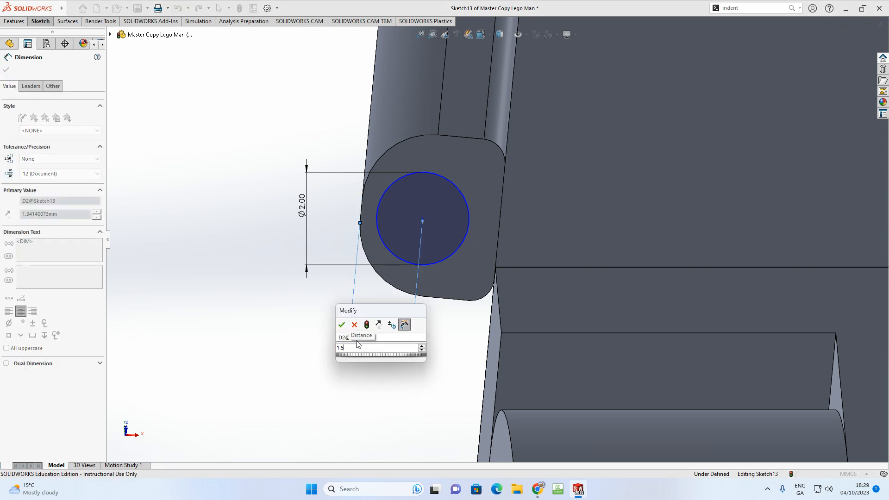
pyautogui.press('Return')
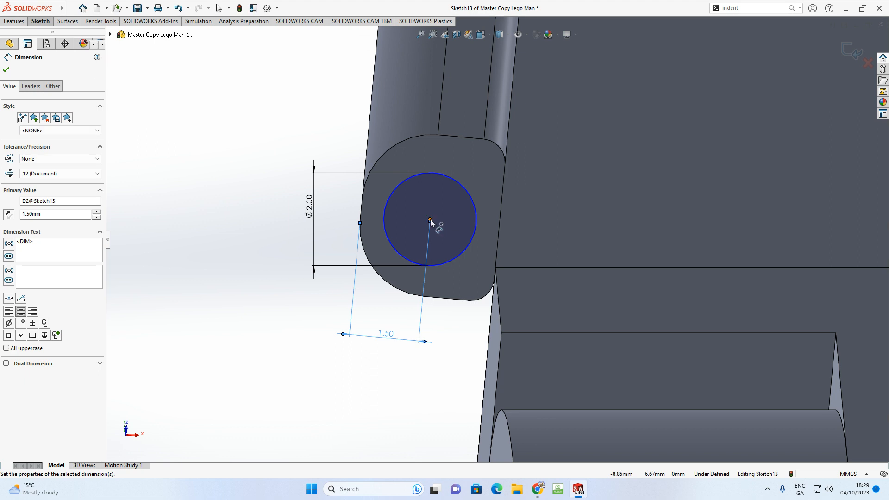
# Step: Dimension the circle's centre 1.75 mm from the lower straight edge of the second arm's forearm end face
pyautogui.click(430, 220)
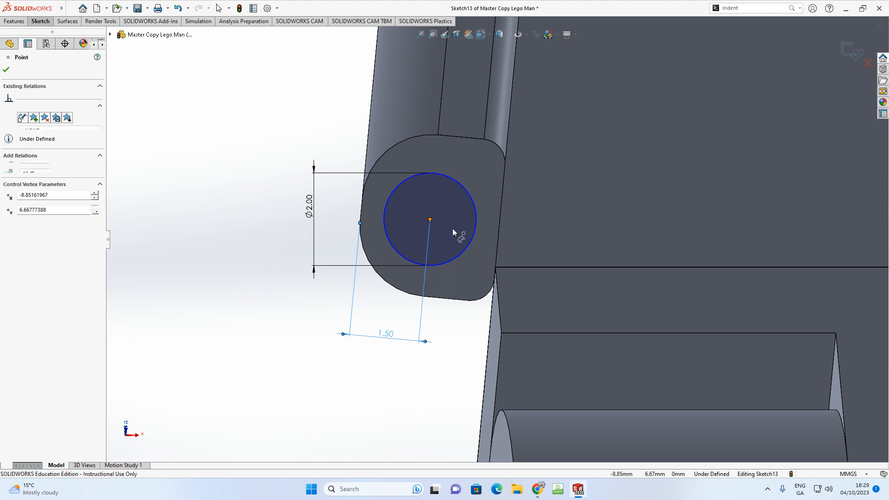
pyautogui.click(460, 299)
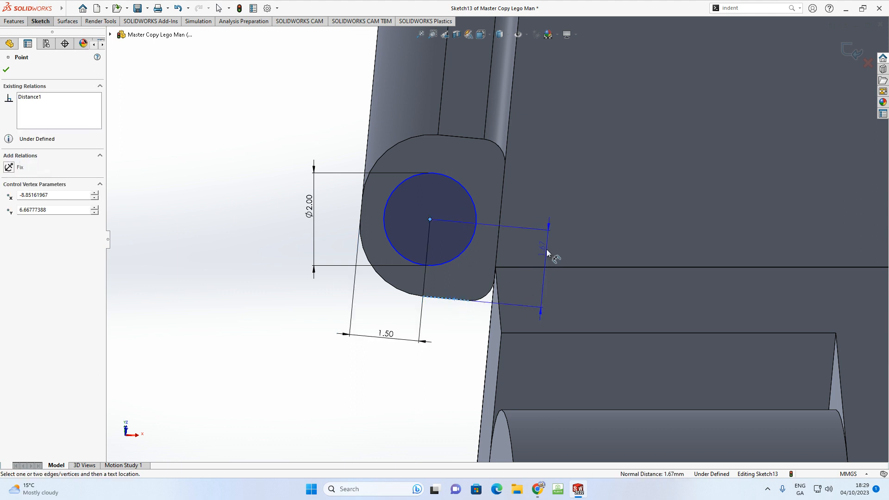
pyautogui.click(569, 284)
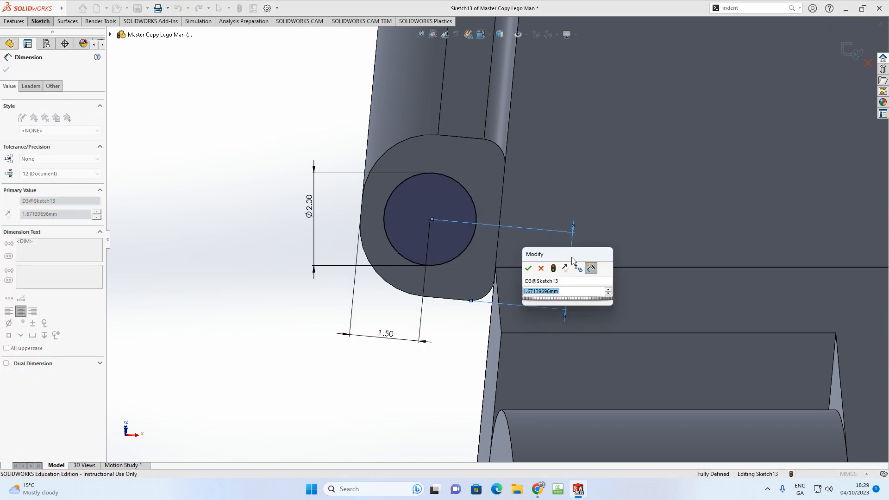
pyautogui.press('Return')
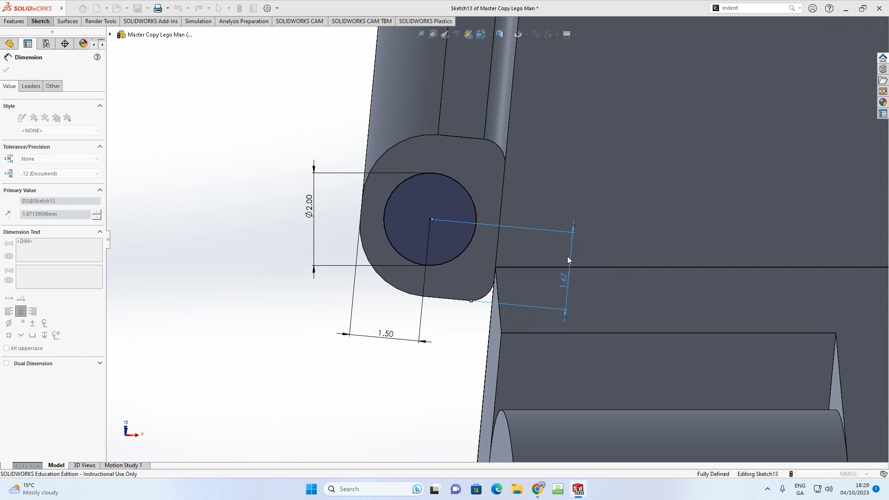
# Step: Cut-extrude the circle 3 mm blind into the second arm's forearm
pyautogui.scroll(2, 481, 241)
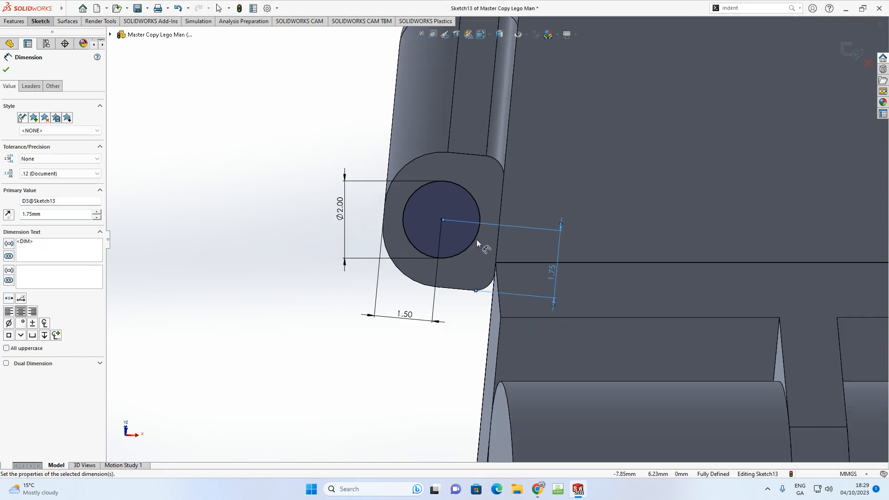
pyautogui.moveTo(273, 159); pyautogui.dragTo(290, 174, button='middle')
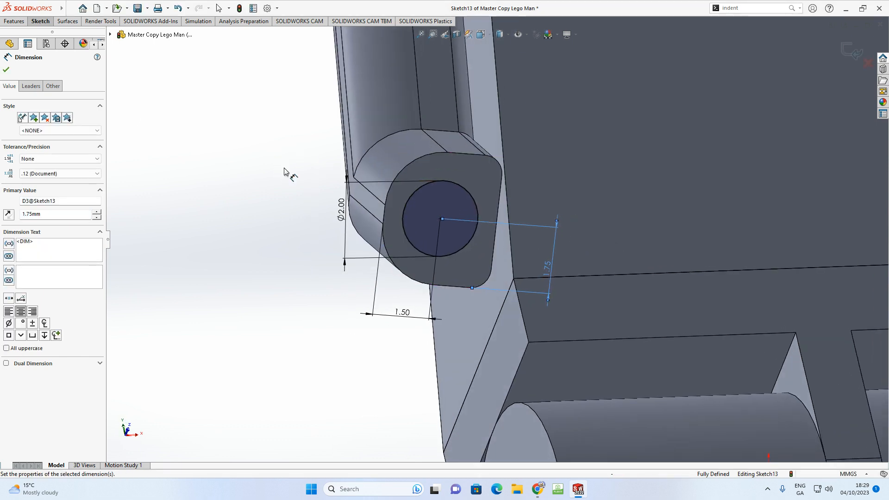
pyautogui.click(20, 24)
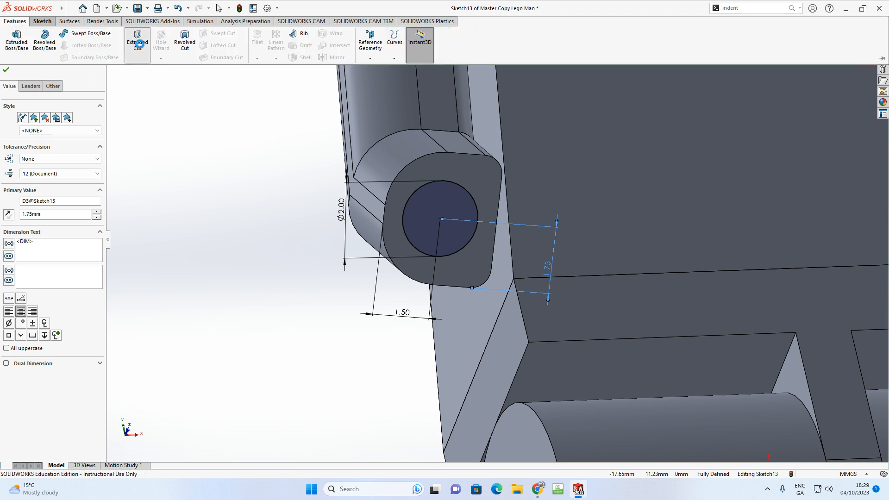
pyautogui.click(139, 46)
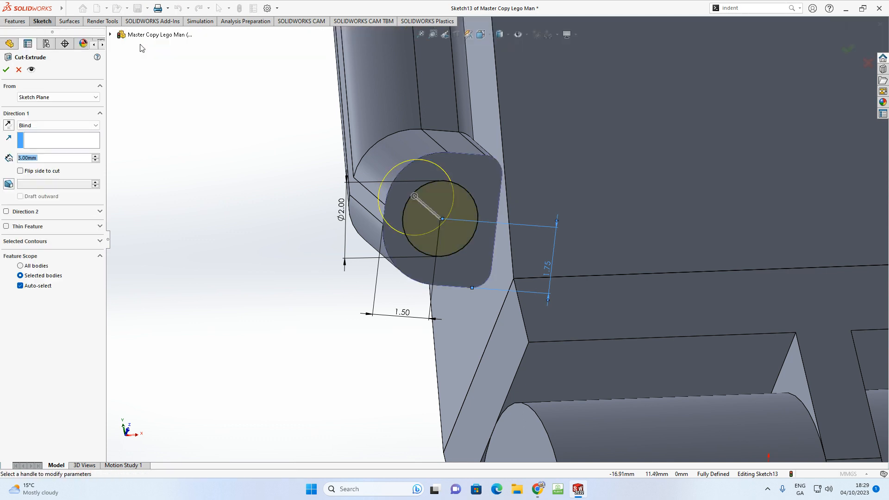
pyautogui.click(7, 70)
# Step: Rename the first arm's hole feature as Hand 1 Cut-Extrude1
pyautogui.scroll(5, 283, 156)
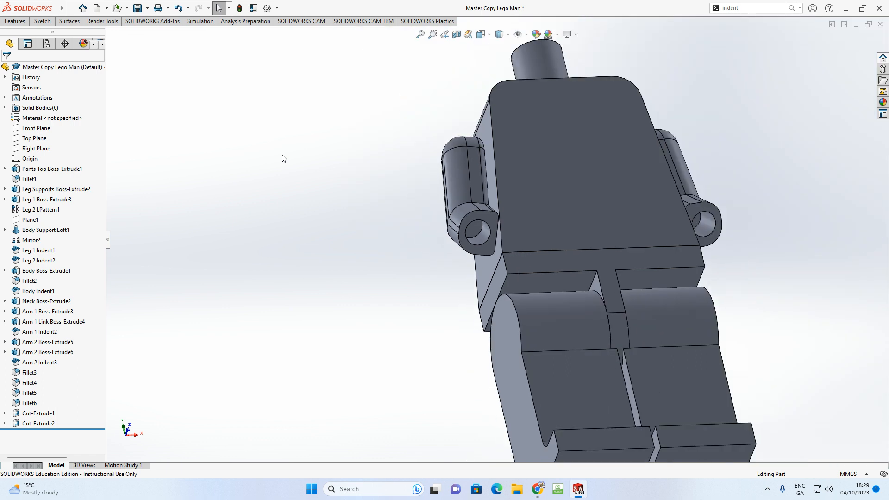
pyautogui.scroll(3, 284, 159)
pyautogui.moveTo(334, 133); pyautogui.dragTo(309, 258, button='middle')
pyautogui.press('Escape')
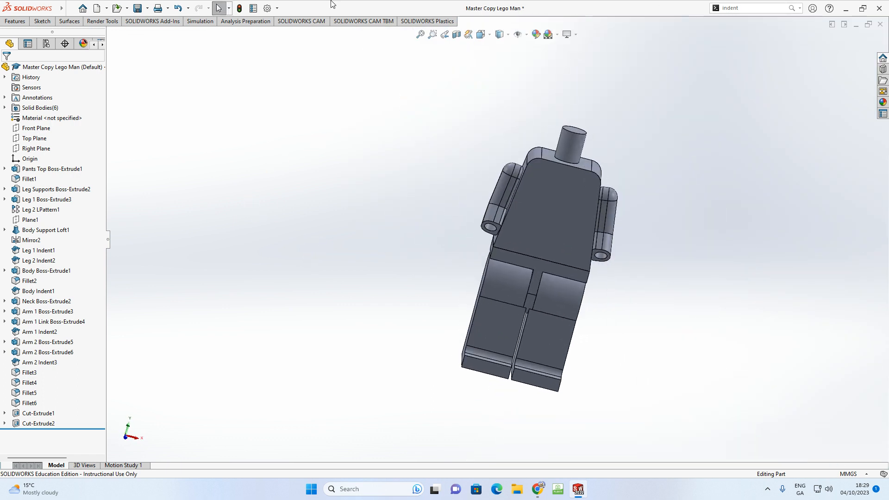
pyautogui.click(33, 415)
pyautogui.click(26, 413)
pyautogui.write('Hand 1')
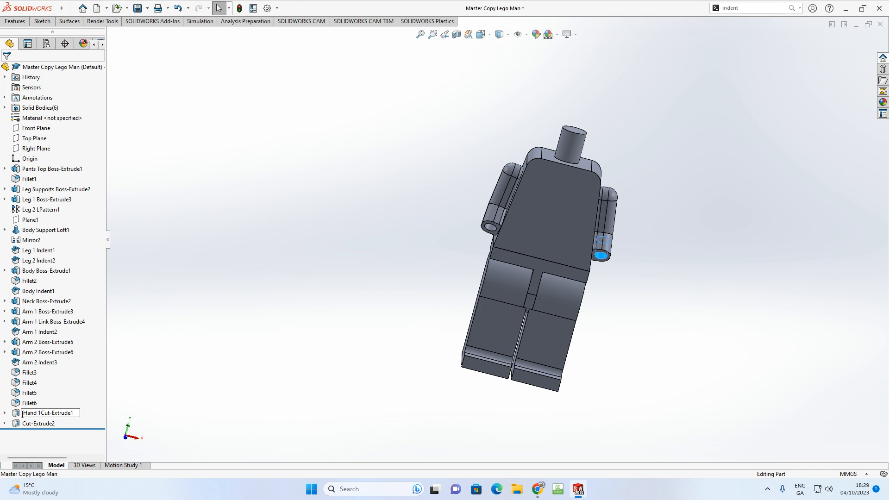
pyautogui.press('Return')
# Step: Rename the second arm's hole feature as Hand 2 Cut-Extrude2
pyautogui.click(42, 424)
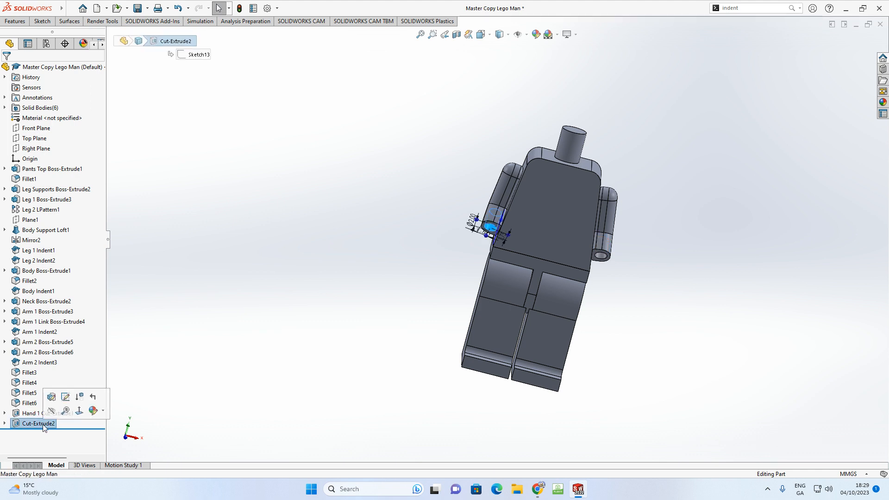
pyautogui.click(30, 424)
pyautogui.write('Hand ')
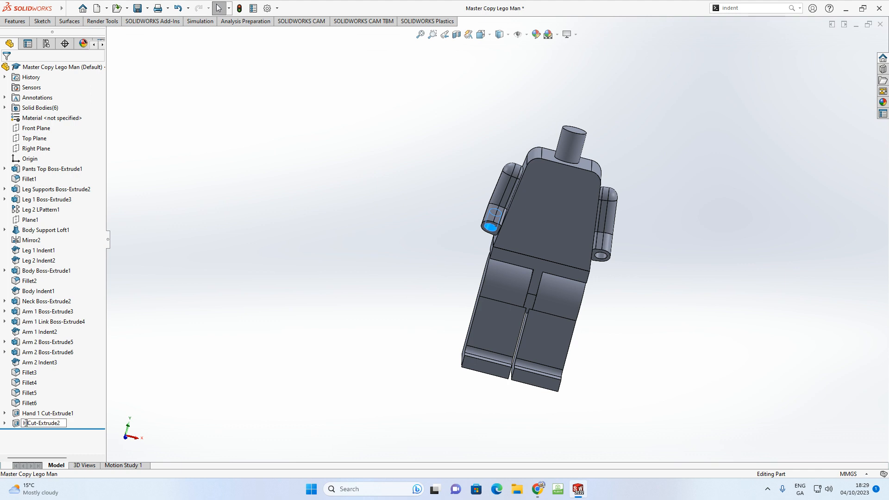
pyautogui.write('2')
pyautogui.click(163, 394)
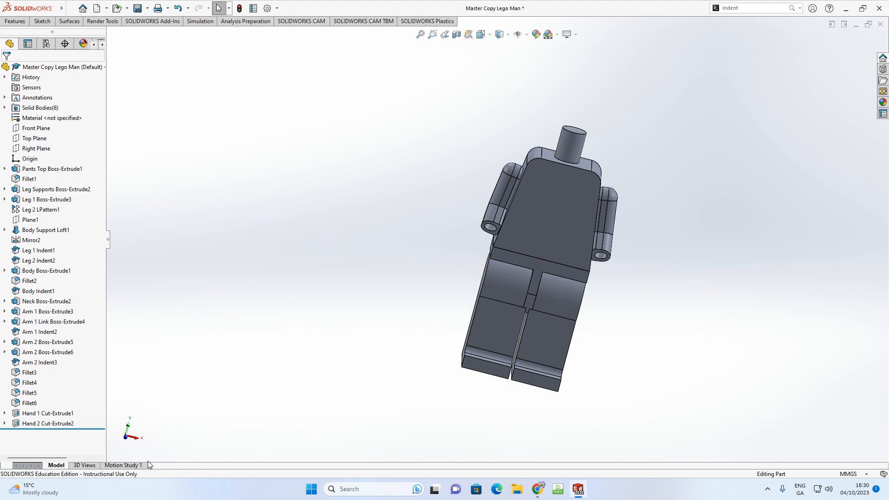
# Step: Try to group the fillet features Fillet1 to Fillet6 into a new folder
pyautogui.moveTo(415, 293); pyautogui.dragTo(414, 323, button='middle')
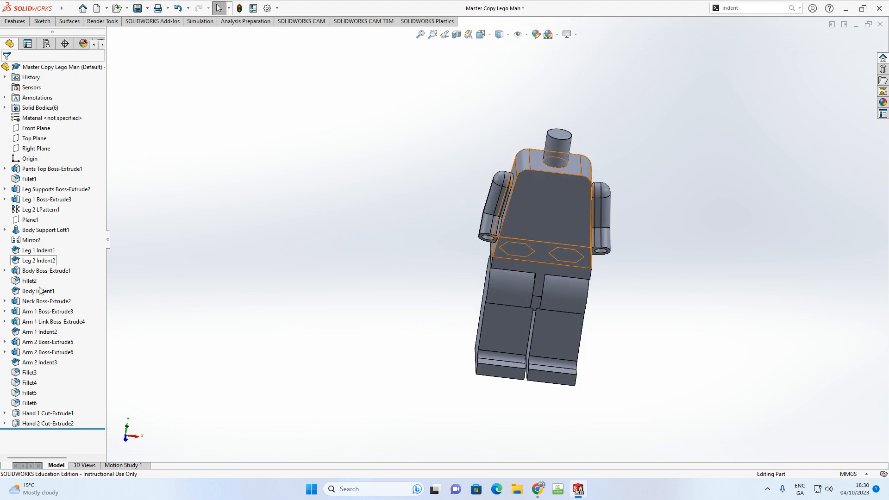
pyautogui.click(27, 179)
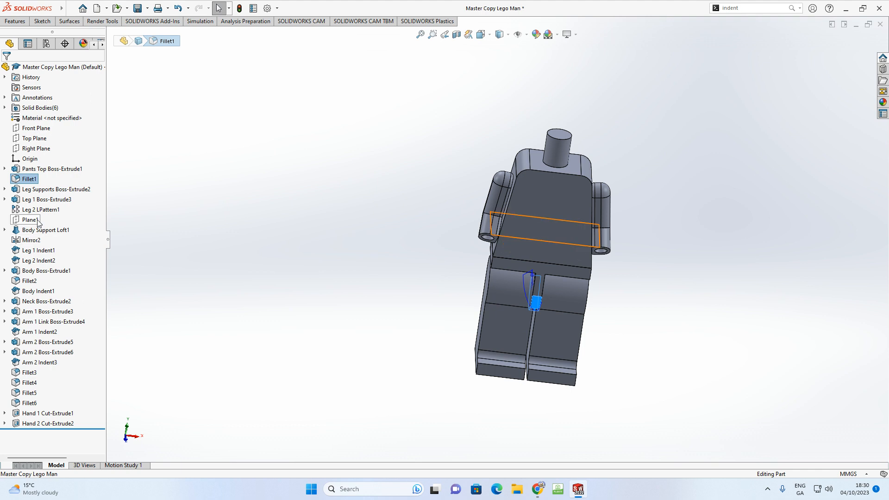
pyautogui.keyDown('ctrl'); pyautogui.click(30, 281); pyautogui.keyUp('ctrl')
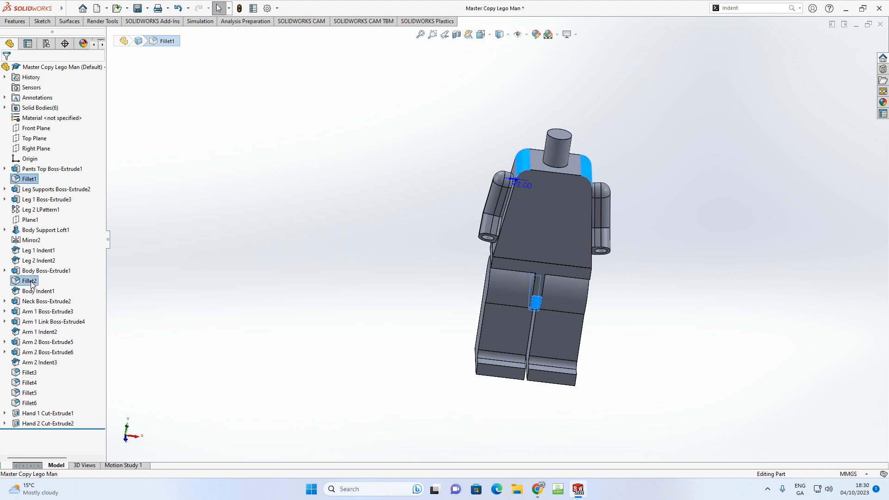
pyautogui.keyDown('ctrl'); pyautogui.click(30, 373); pyautogui.keyUp('ctrl')
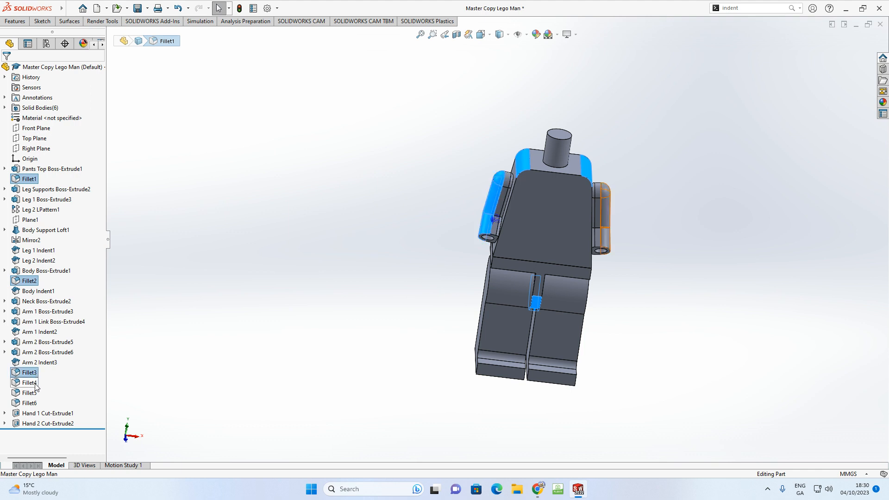
pyautogui.keyDown('ctrl'); pyautogui.click(30, 383); pyautogui.keyUp('ctrl')
pyautogui.keyDown('ctrl'); pyautogui.click(30, 393); pyautogui.keyUp('ctrl')
pyautogui.keyDown('ctrl'); pyautogui.click(30, 403); pyautogui.keyUp('ctrl')
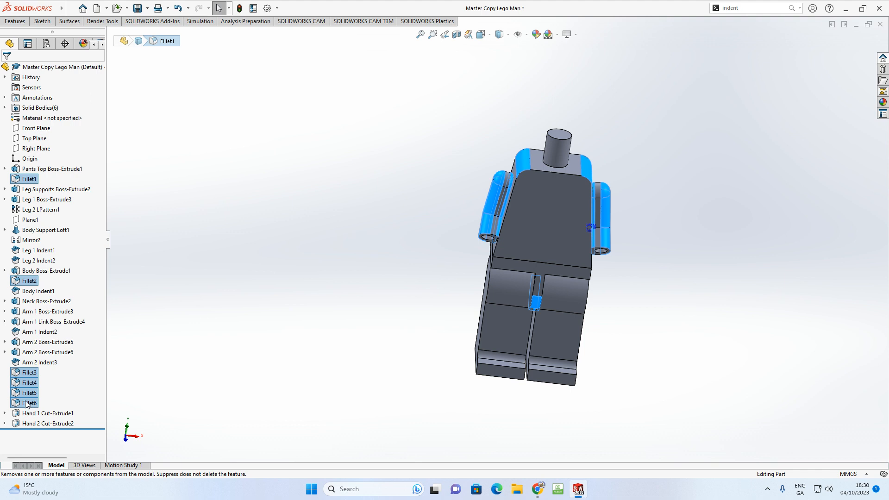
pyautogui.rightClick(26, 405)
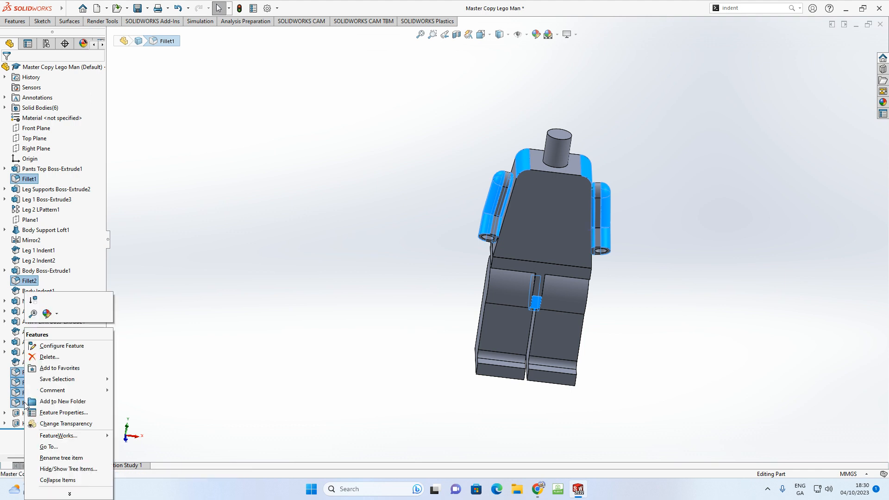
pyautogui.click(54, 401)
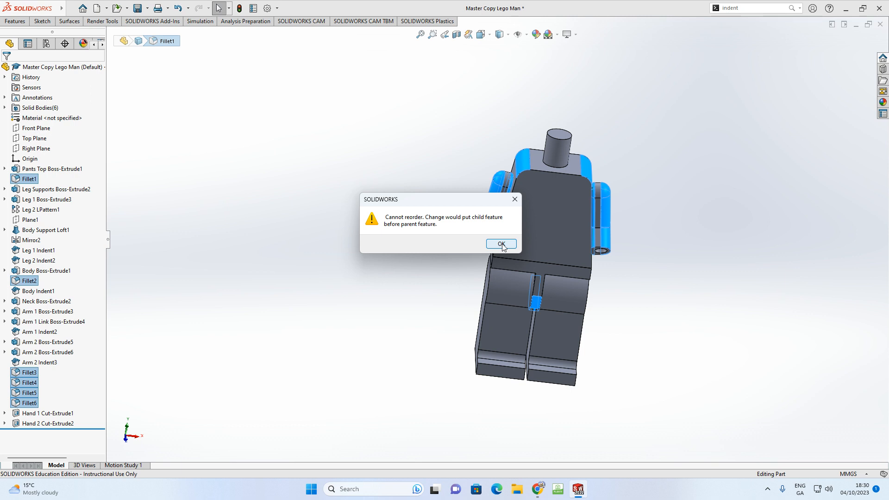
pyautogui.click(502, 244)
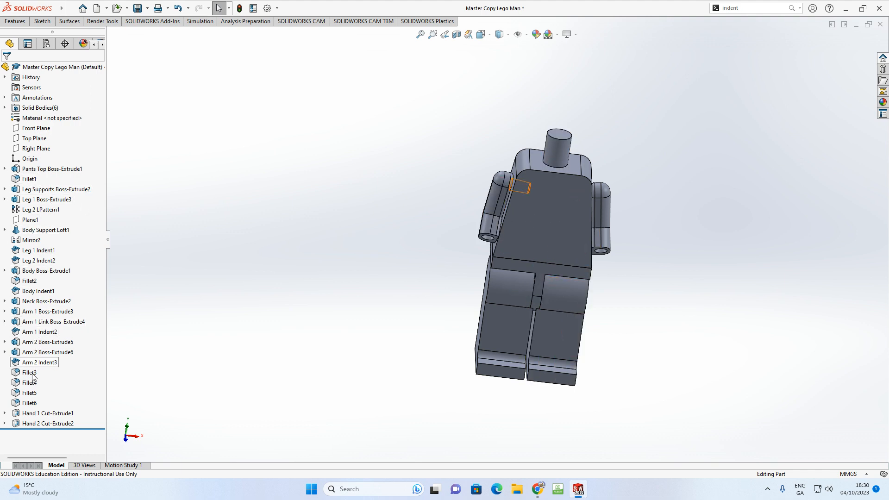
# Step: Examine the Lego man from several angles, checking which features form the torso's front face and the outer surfaces of both arms
pyautogui.moveTo(552, 290); pyautogui.dragTo(600, 200, button='middle')
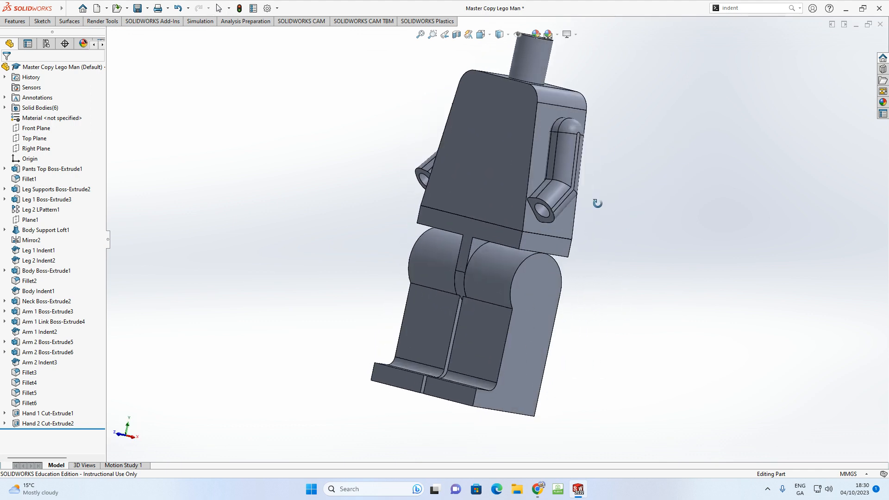
pyautogui.scroll(3, 482, 131)
pyautogui.moveTo(482, 131); pyautogui.dragTo(538, 181, button='middle')
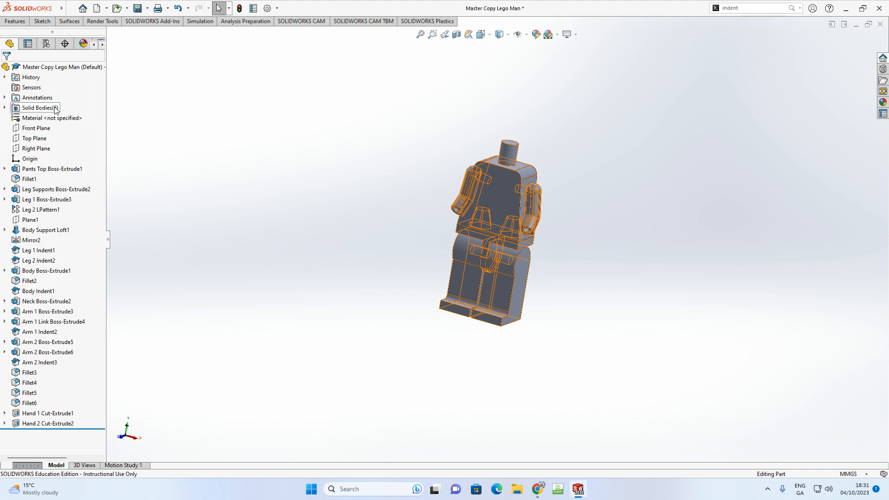
pyautogui.click(502, 199)
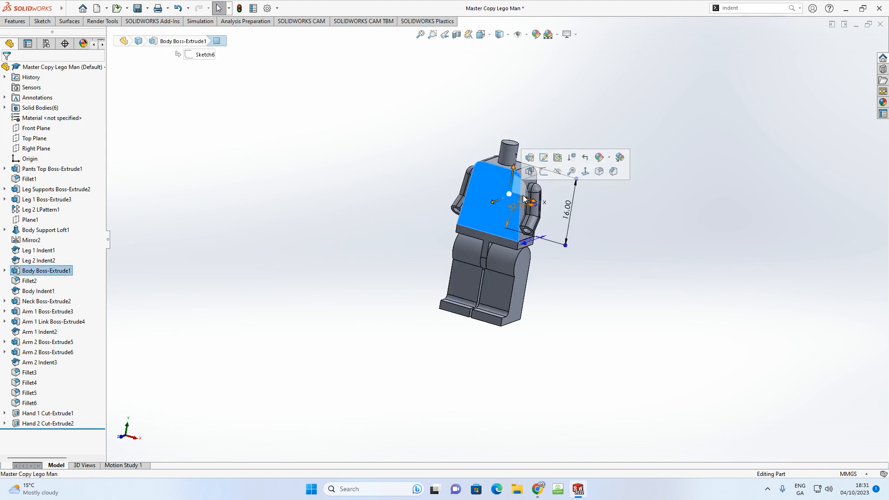
pyautogui.click(648, 187)
pyautogui.click(534, 198)
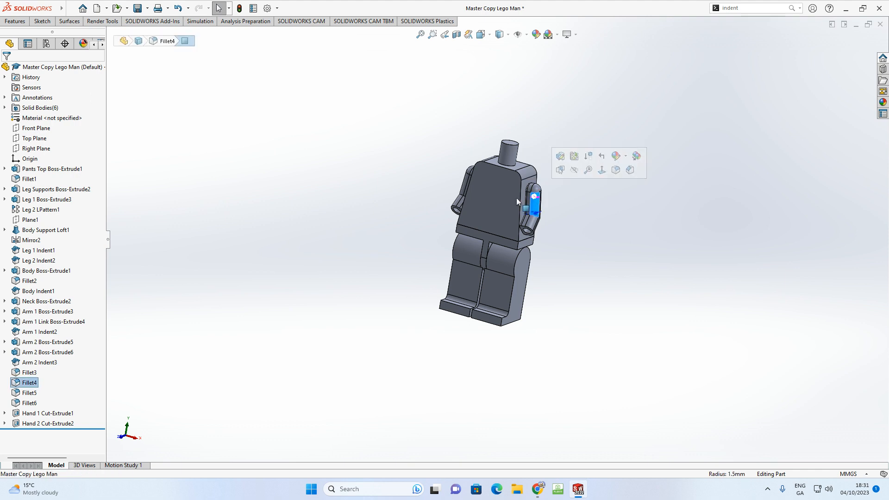
pyautogui.click(463, 186)
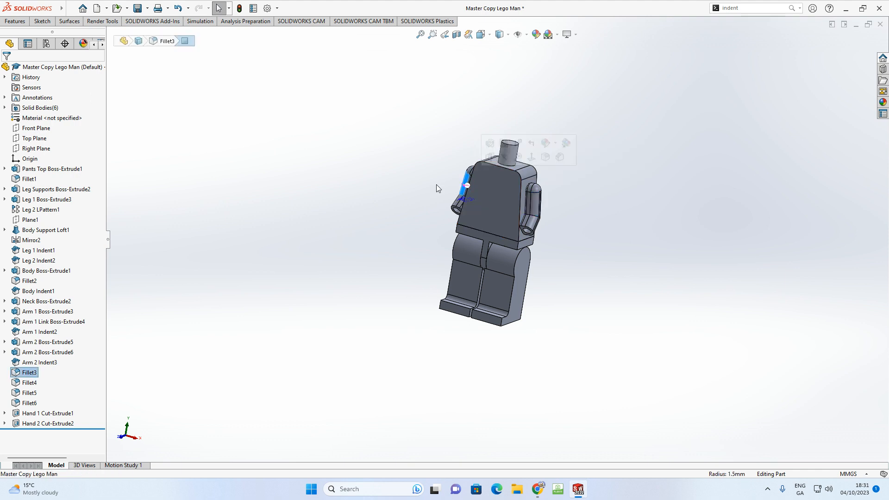
pyautogui.click(410, 183)
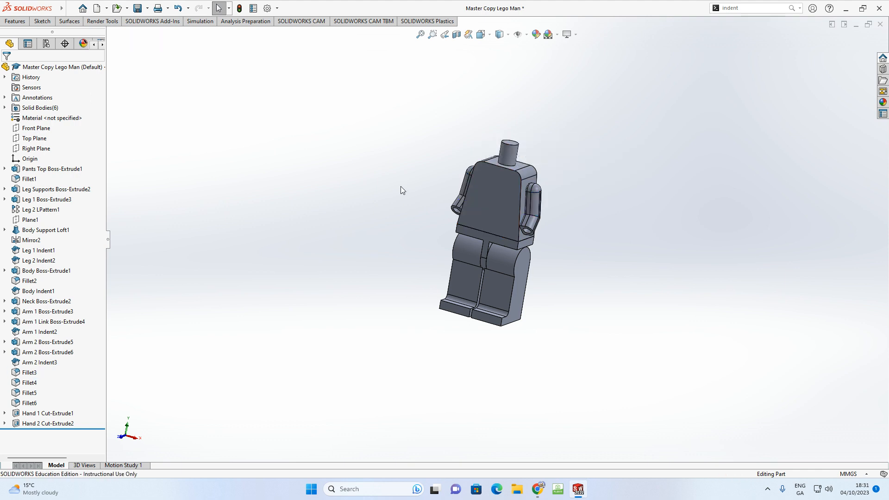